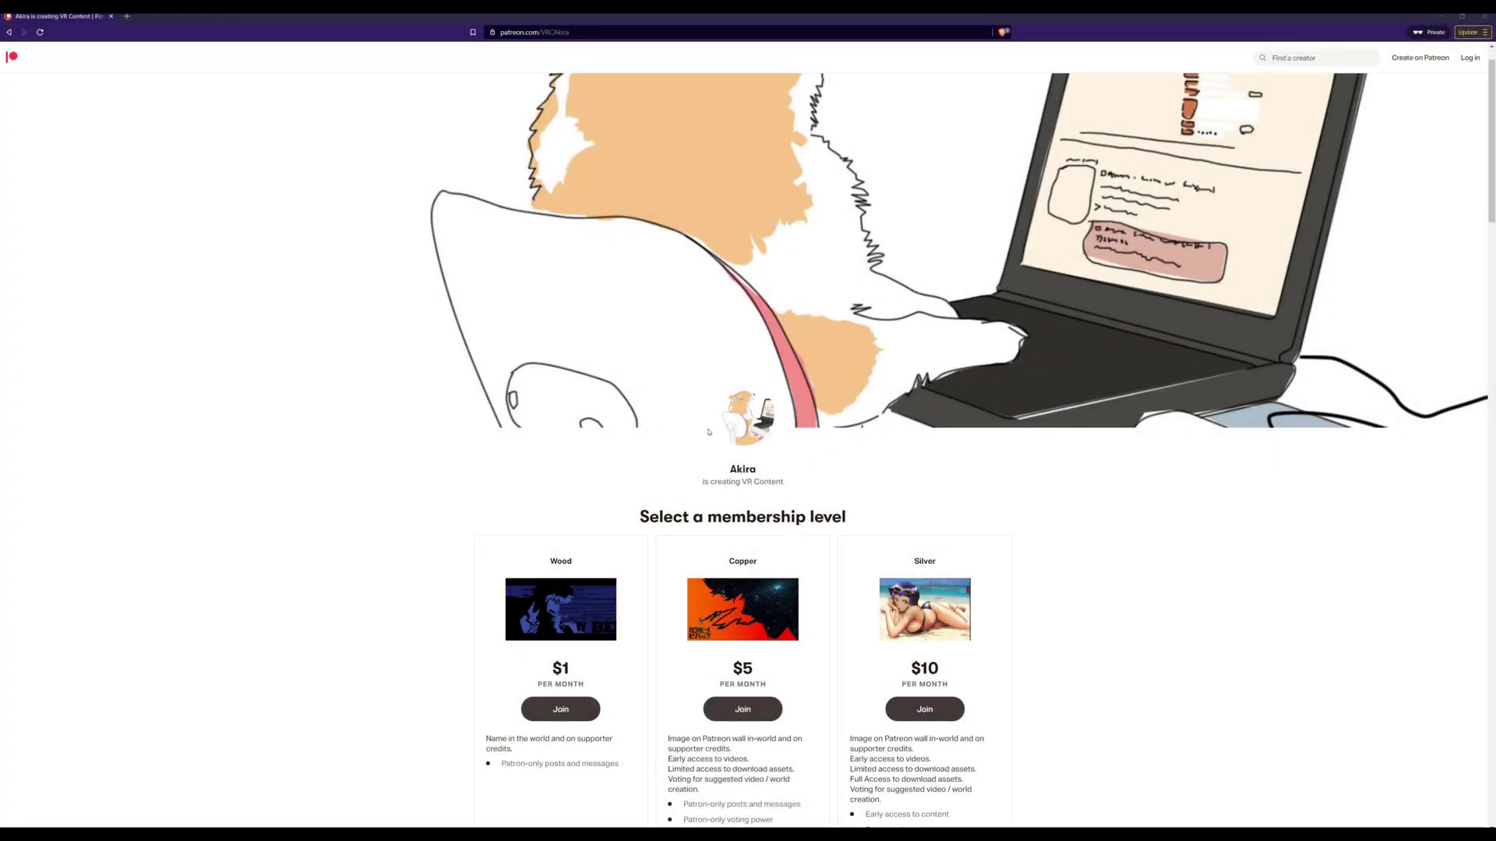
Expand all the Patreon page's membership levels and read the benefits of each, from Wood to Gold
{"action": "scroll", "coordinate": [700, 433], "scroll_direction": "down", "scroll_amount": 3}
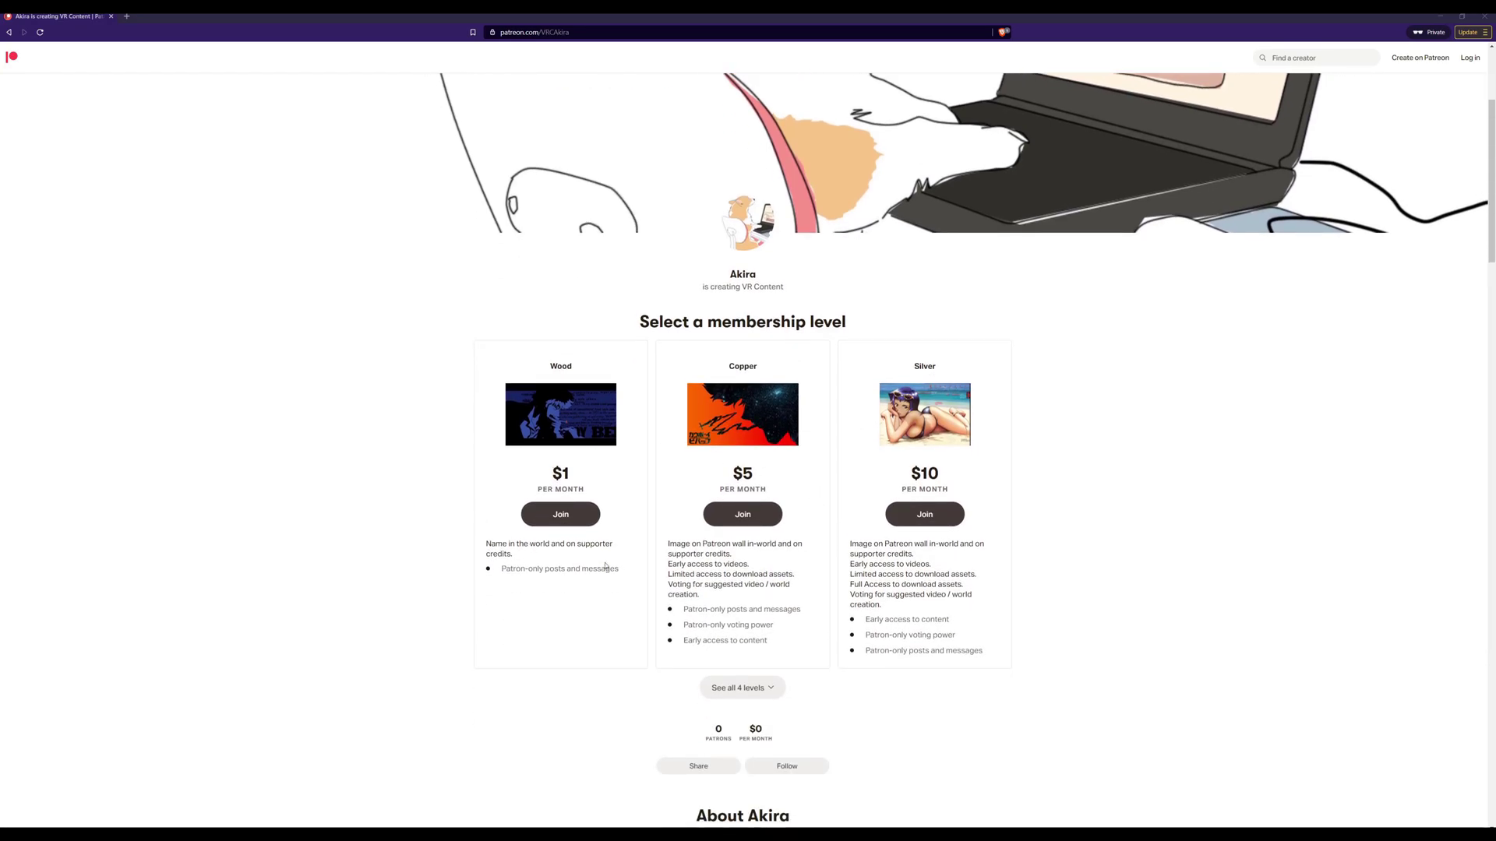
{"action": "scroll", "coordinate": [956, 507], "scroll_direction": "down", "scroll_amount": 2}
{"action": "left_click", "coordinate": [766, 539]}
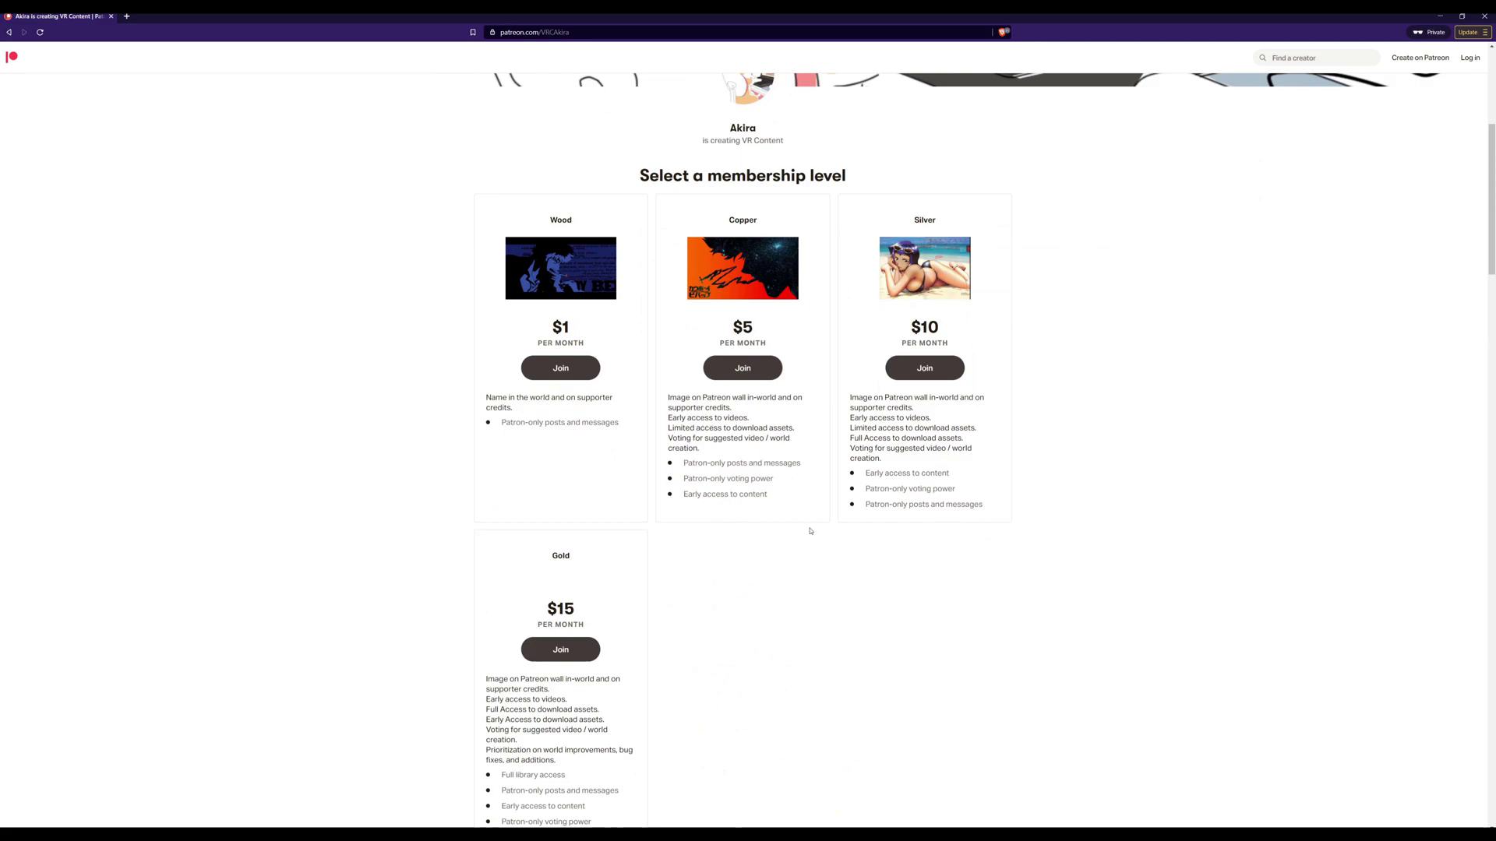
{"action": "scroll", "coordinate": [857, 515], "scroll_direction": "down", "scroll_amount": 2}
{"action": "scroll", "coordinate": [896, 509], "scroll_direction": "down", "scroll_amount": 9}
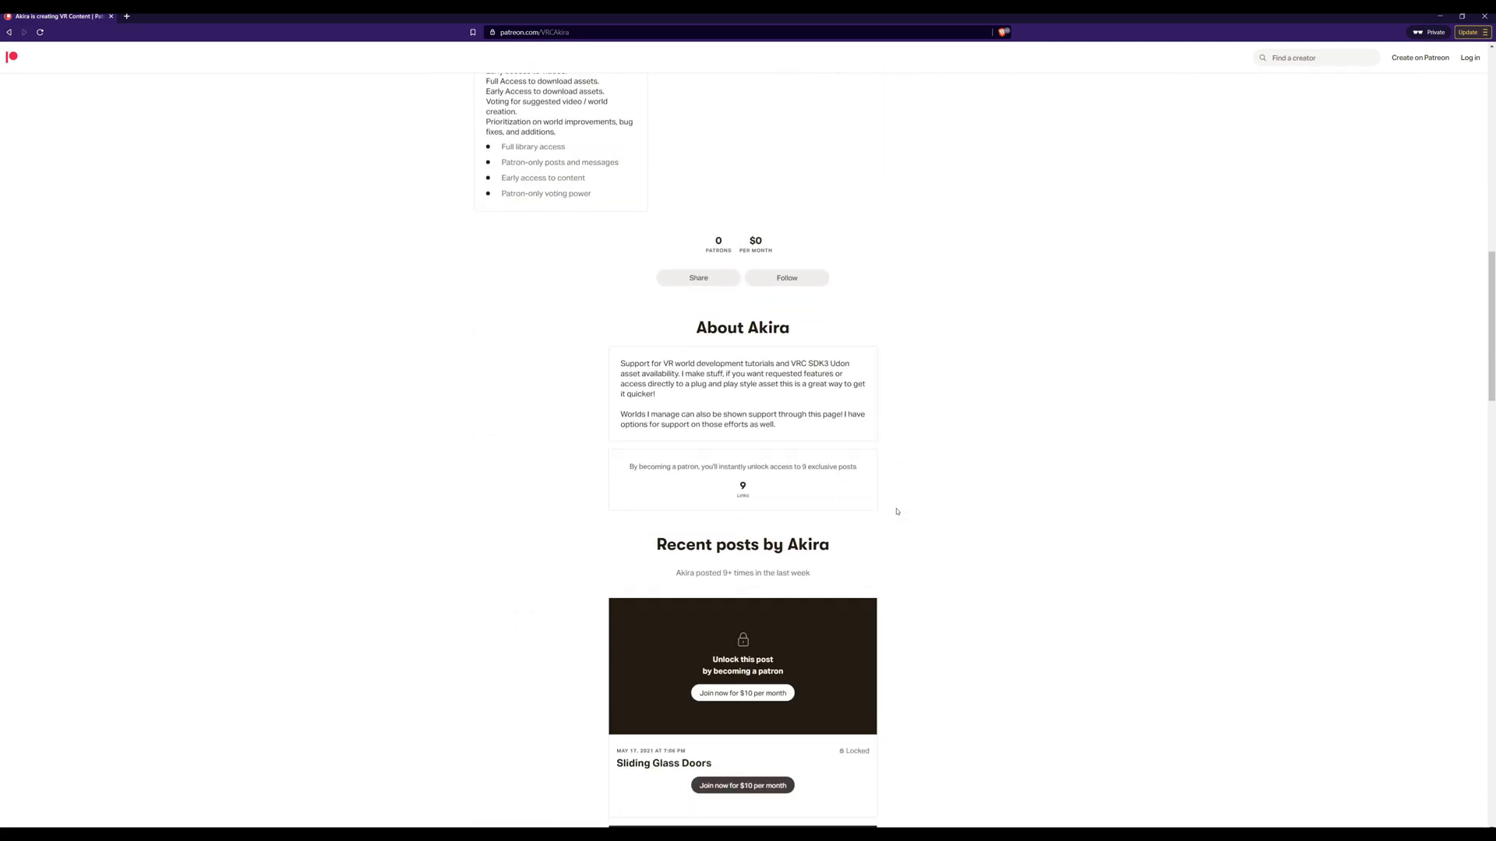
Review the recent asset posts on the Patreon page, from Sliding Glass Doors through the door animation example
{"action": "scroll", "coordinate": [856, 433], "scroll_direction": "down", "scroll_amount": 7}
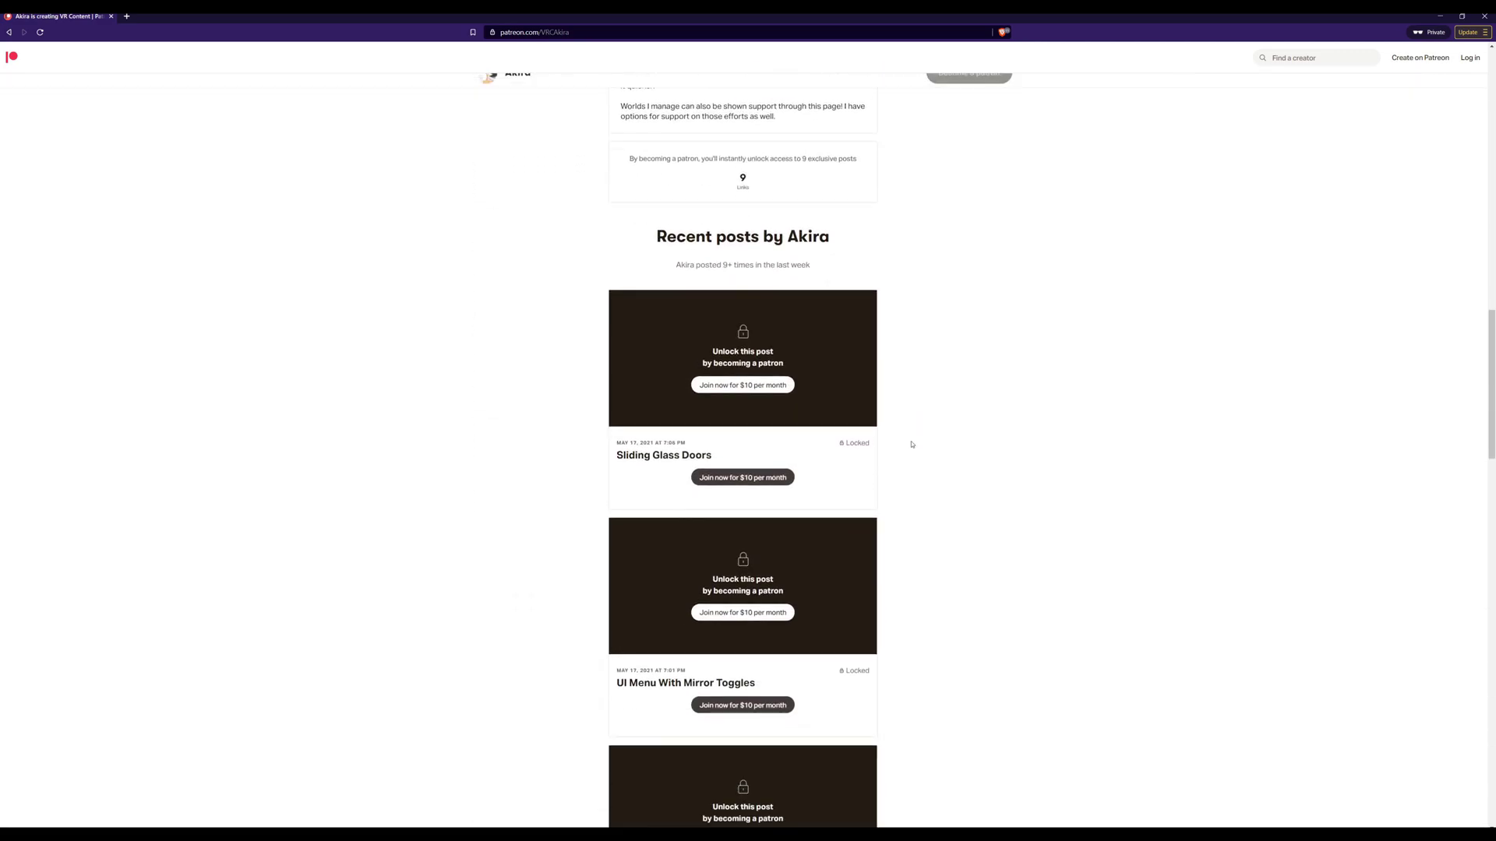
{"action": "scroll", "coordinate": [1011, 443], "scroll_direction": "down", "scroll_amount": 8}
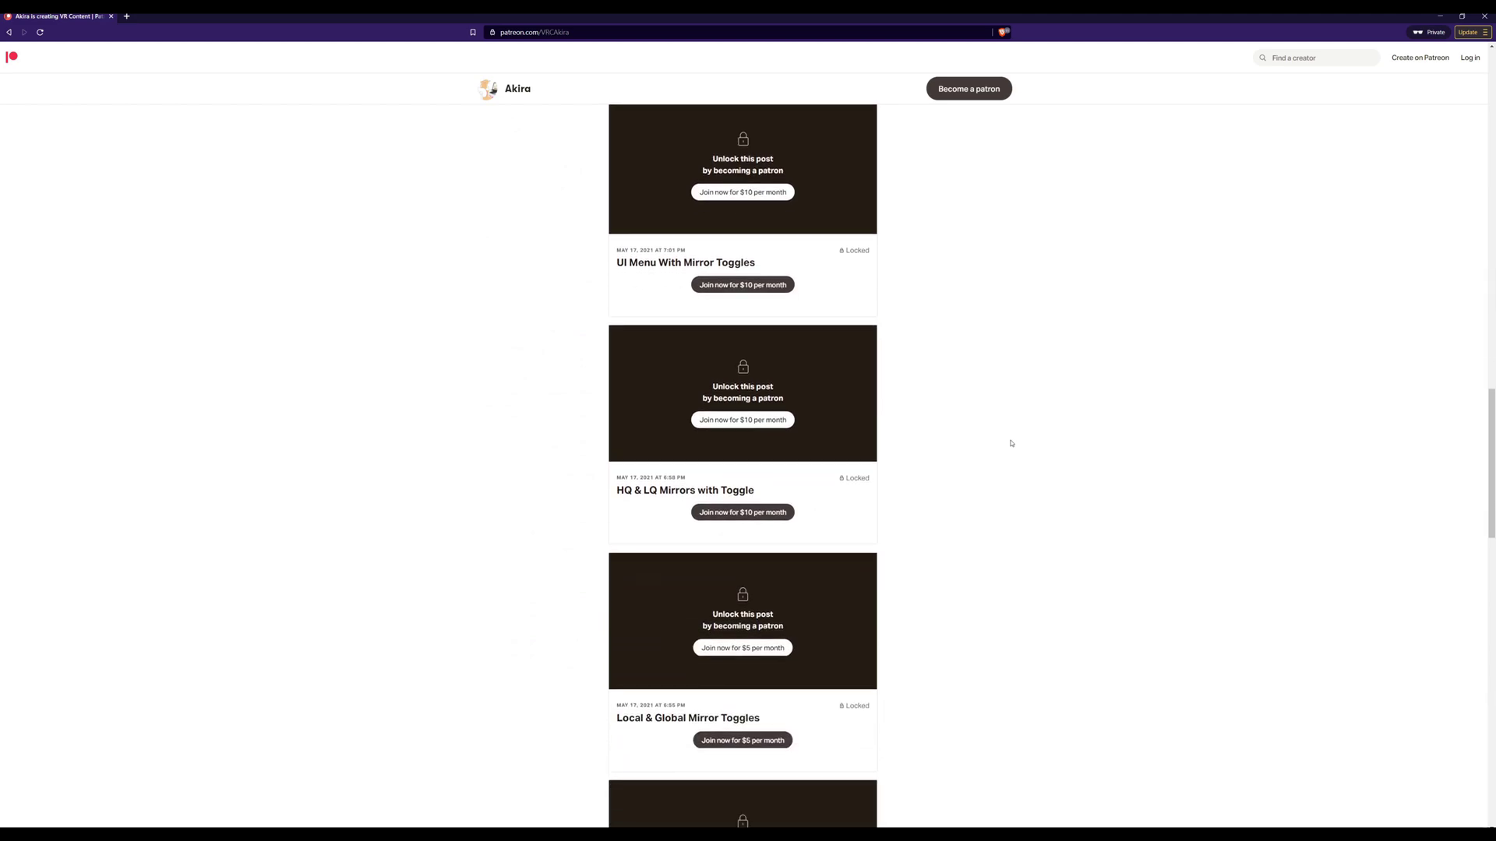
{"action": "scroll", "coordinate": [1011, 443], "scroll_direction": "down", "scroll_amount": 5}
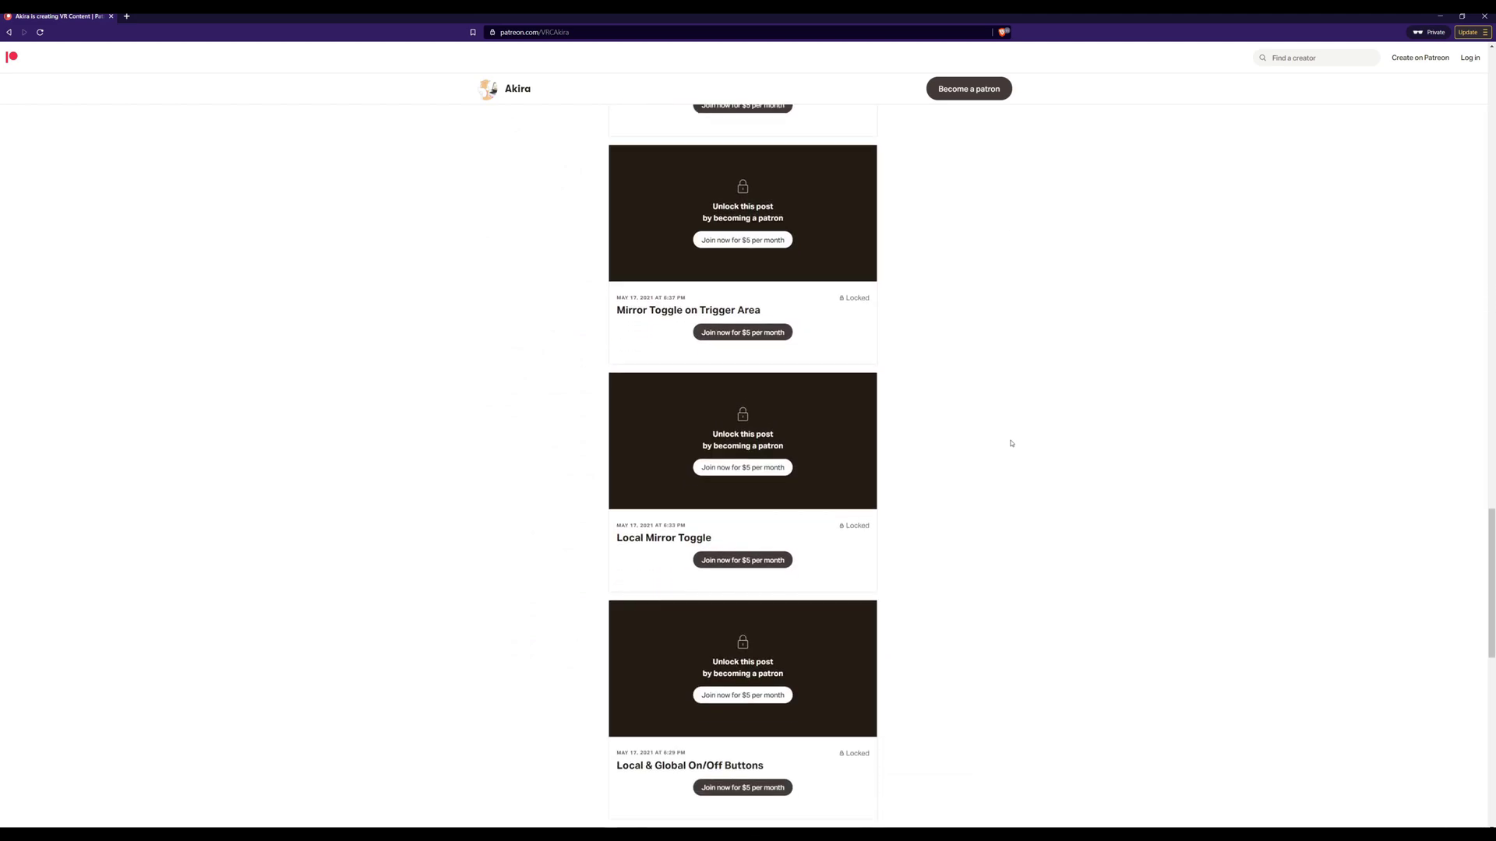
{"action": "scroll", "coordinate": [1011, 443], "scroll_direction": "down", "scroll_amount": 6}
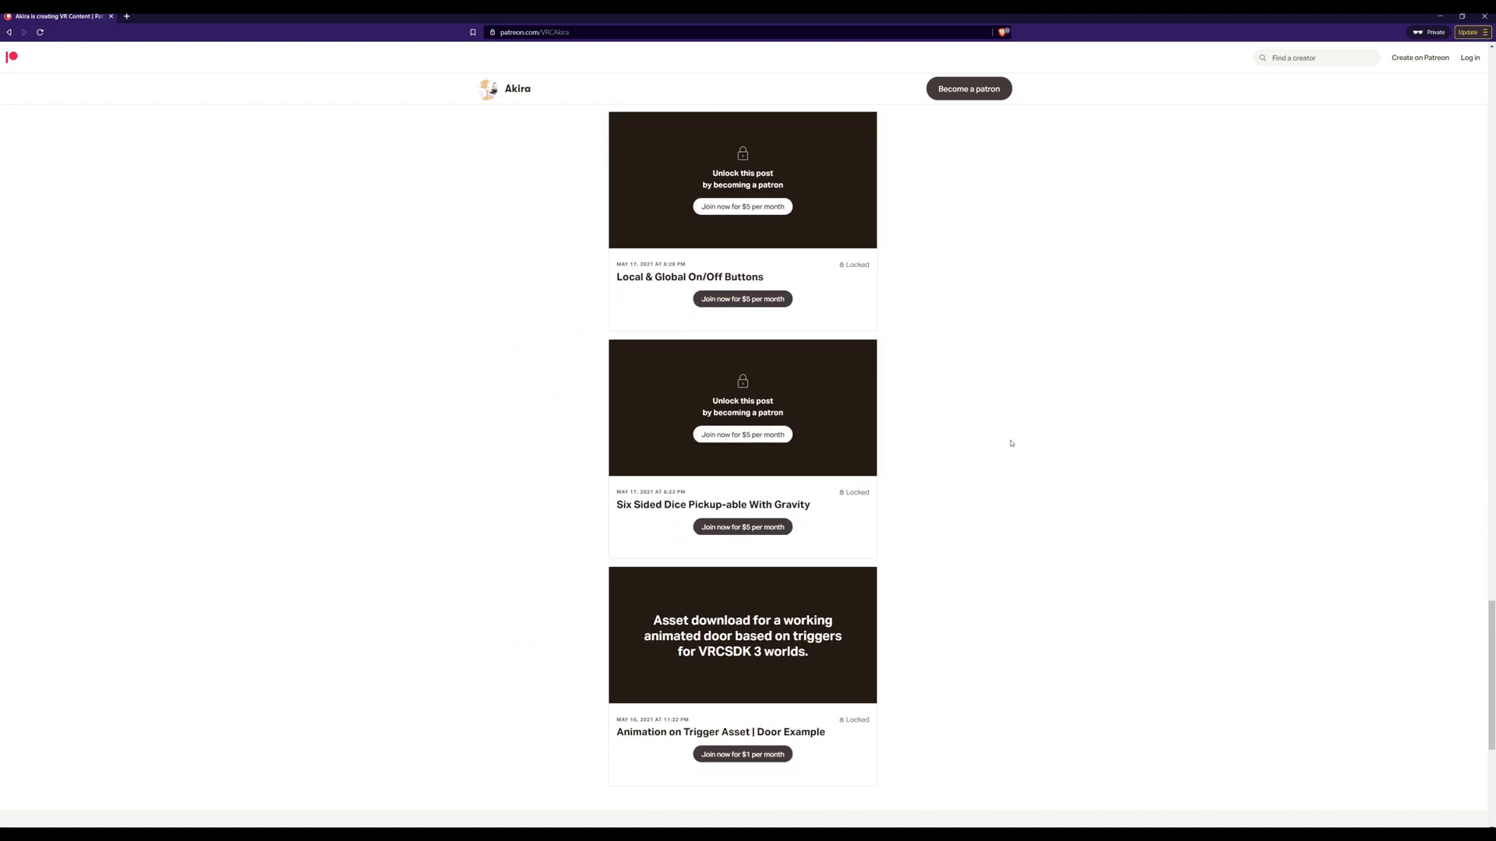
{"action": "scroll", "coordinate": [1011, 443], "scroll_direction": "up", "scroll_amount": 3}
{"action": "scroll", "coordinate": [1011, 444], "scroll_direction": "up", "scroll_amount": 8}
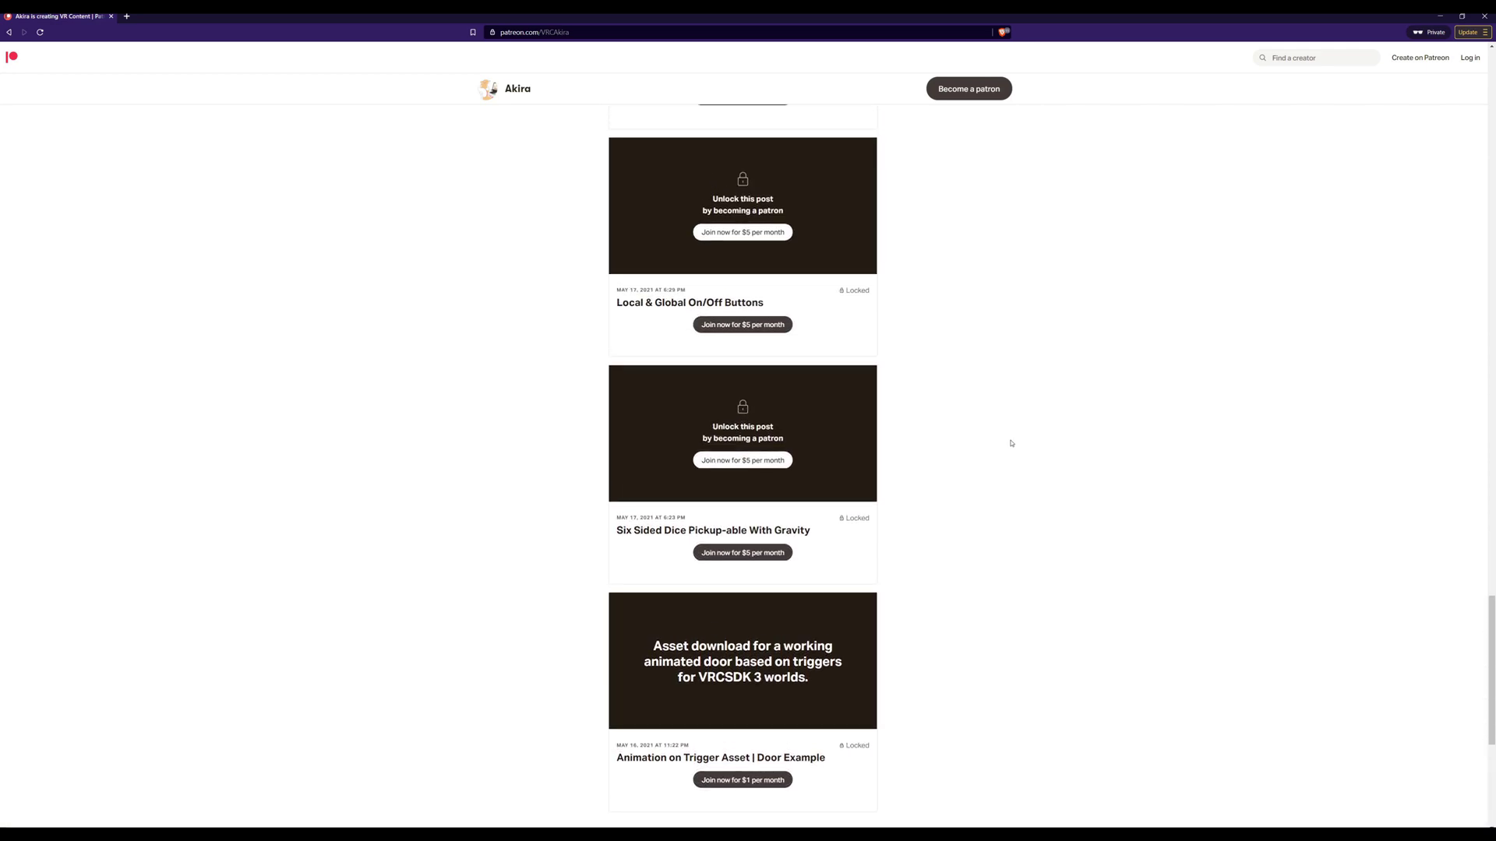
{"action": "scroll", "coordinate": [1011, 443], "scroll_direction": "up", "scroll_amount": 10}
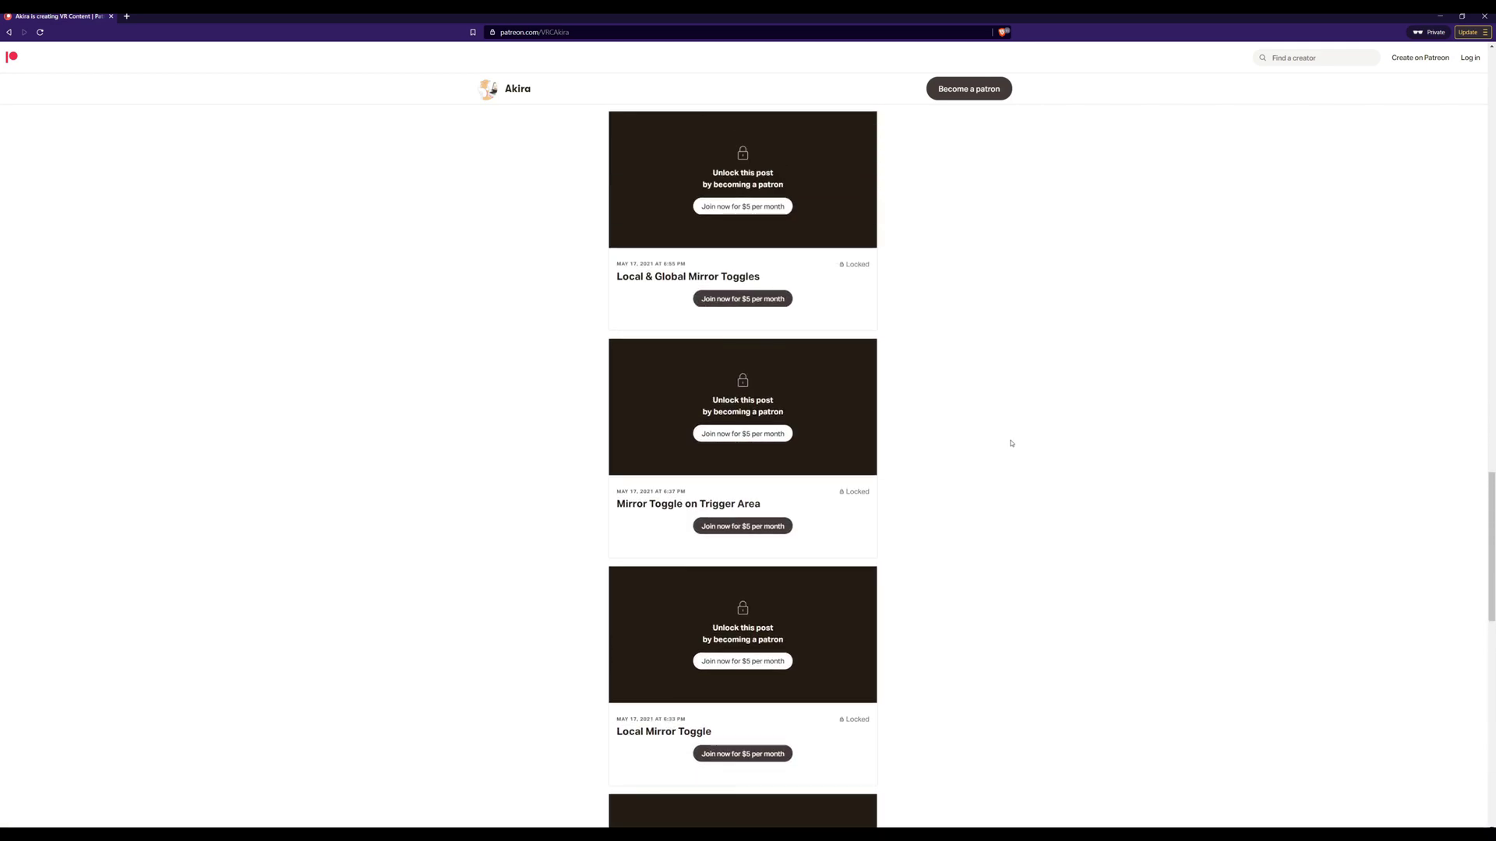
{"action": "scroll", "coordinate": [1011, 444], "scroll_direction": "up", "scroll_amount": 3}
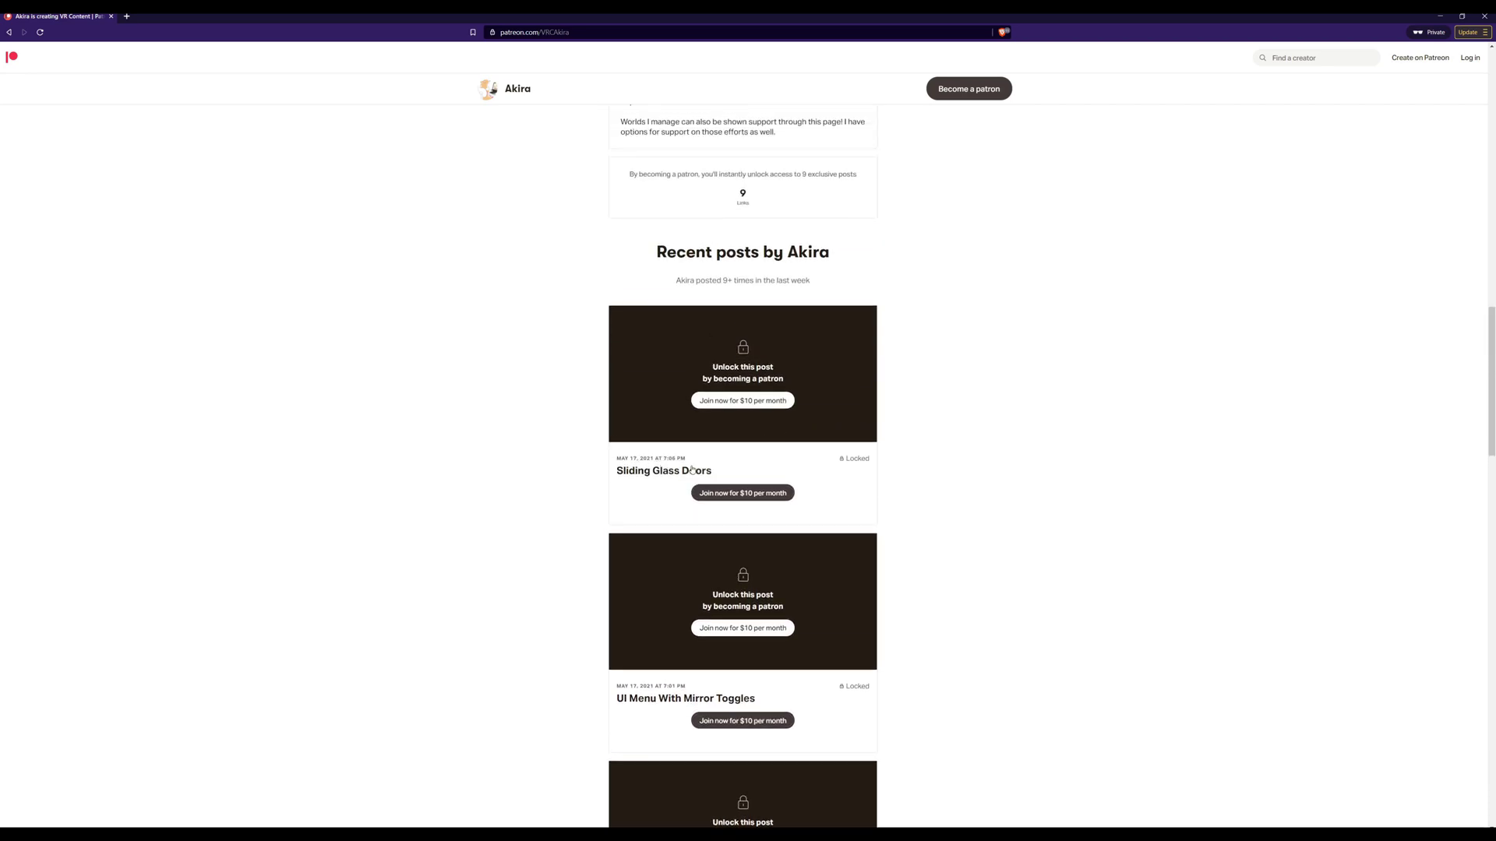
Compare the membership levels with the access price of each locked asset post
{"action": "scroll", "coordinate": [956, 535], "scroll_direction": "down", "scroll_amount": 2}
{"action": "scroll", "coordinate": [956, 534], "scroll_direction": "up", "scroll_amount": 5}
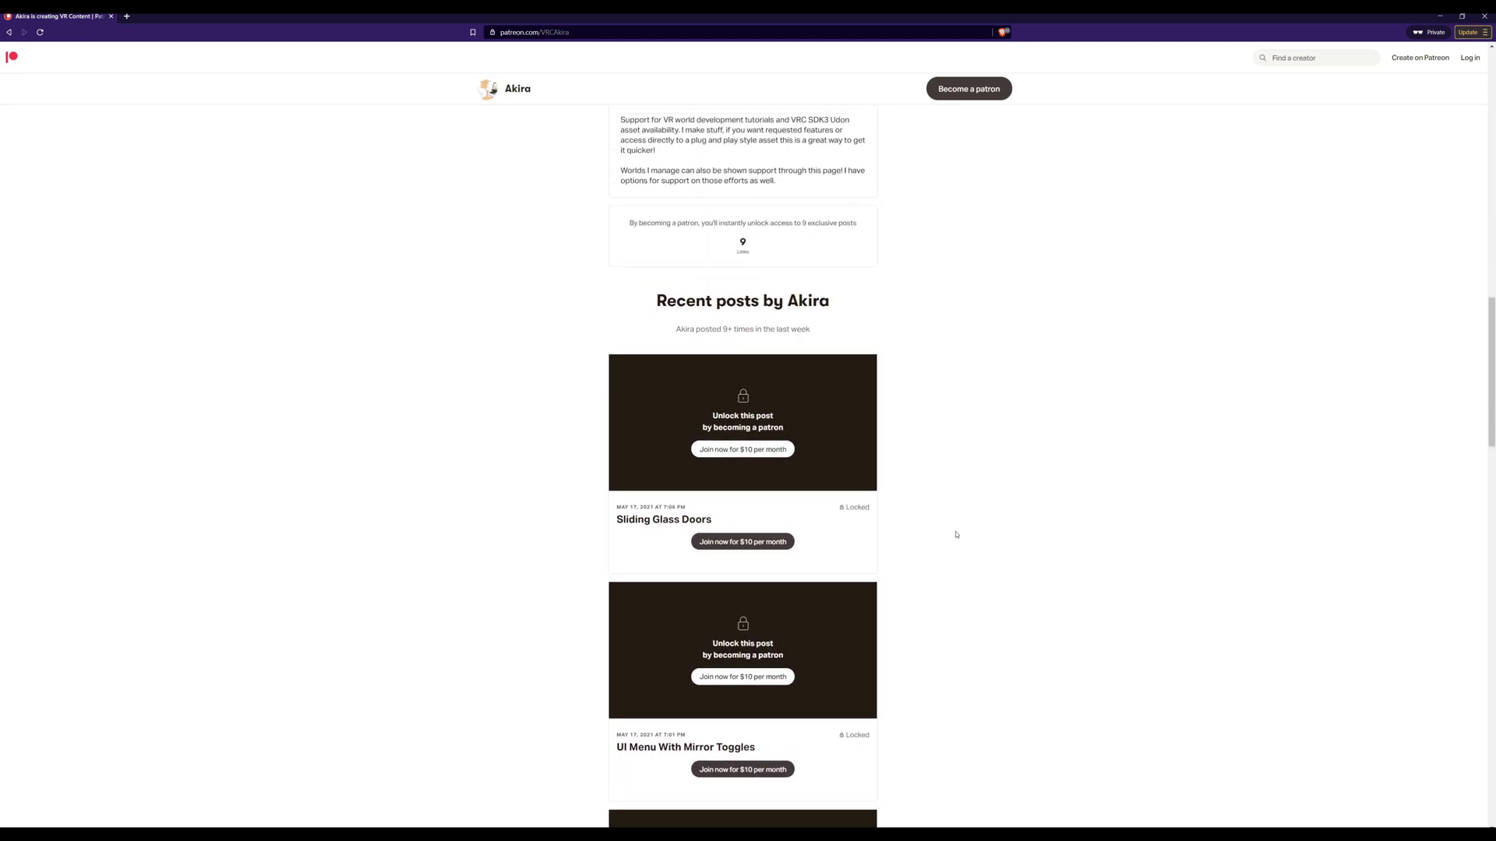
{"action": "scroll", "coordinate": [956, 534], "scroll_direction": "up", "scroll_amount": 7}
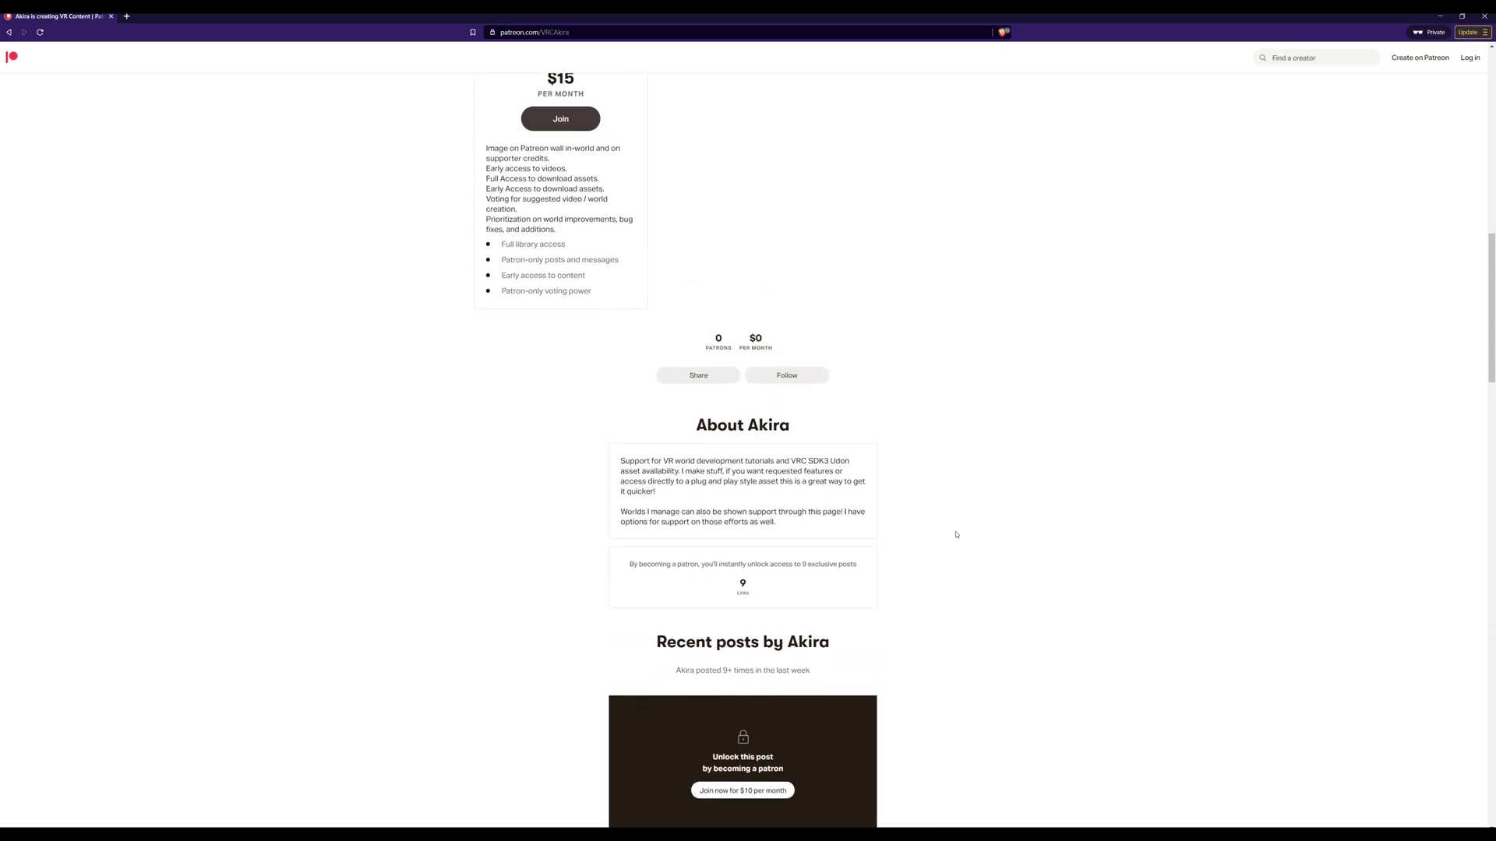
{"action": "scroll", "coordinate": [956, 534], "scroll_direction": "up", "scroll_amount": 2}
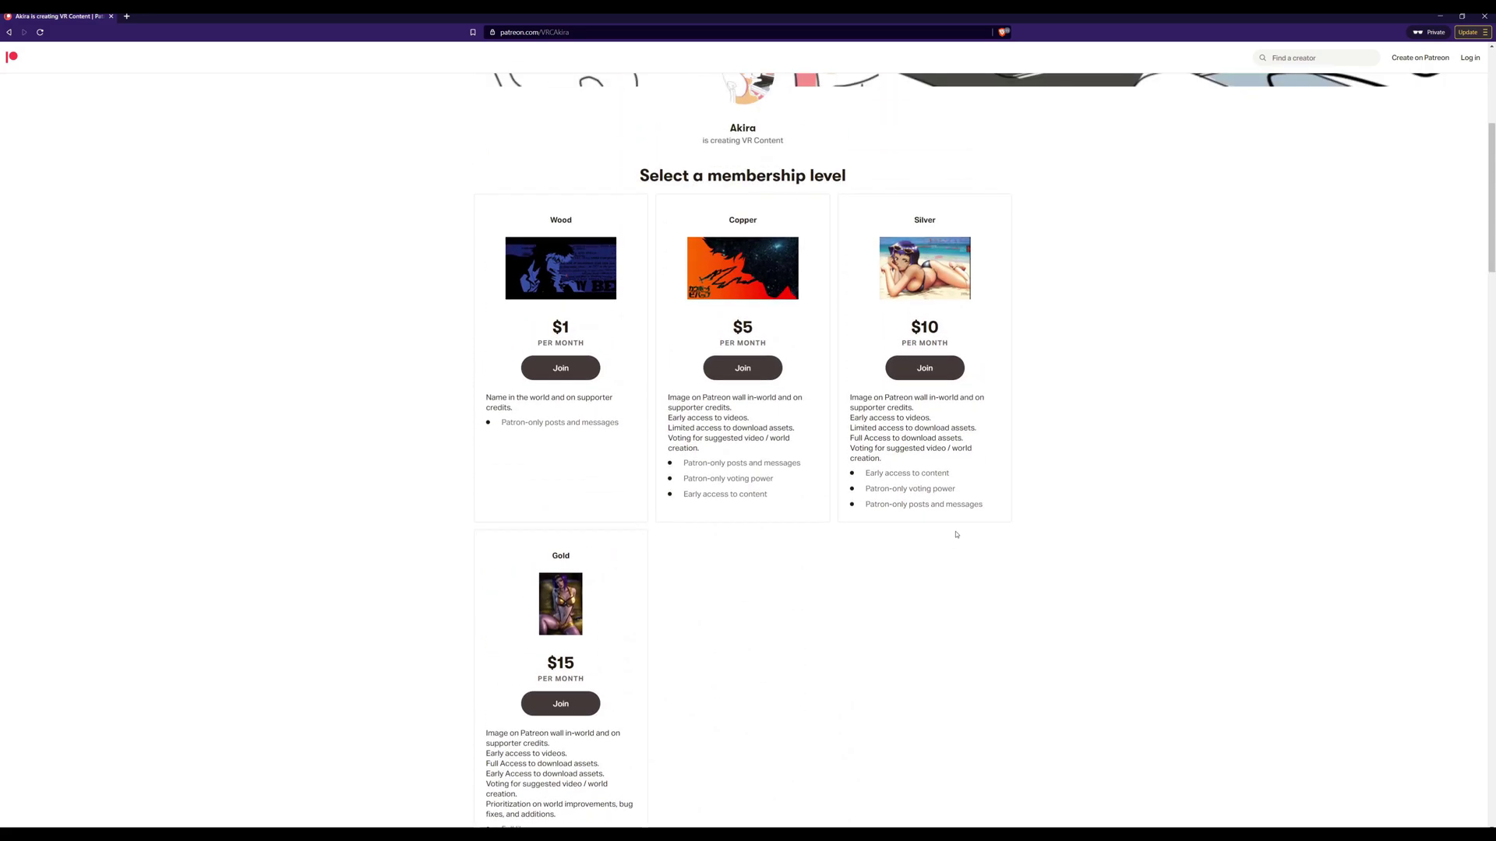
{"action": "scroll", "coordinate": [956, 534], "scroll_direction": "down", "scroll_amount": 10}
{"action": "scroll", "coordinate": [956, 534], "scroll_direction": "down", "scroll_amount": 5}
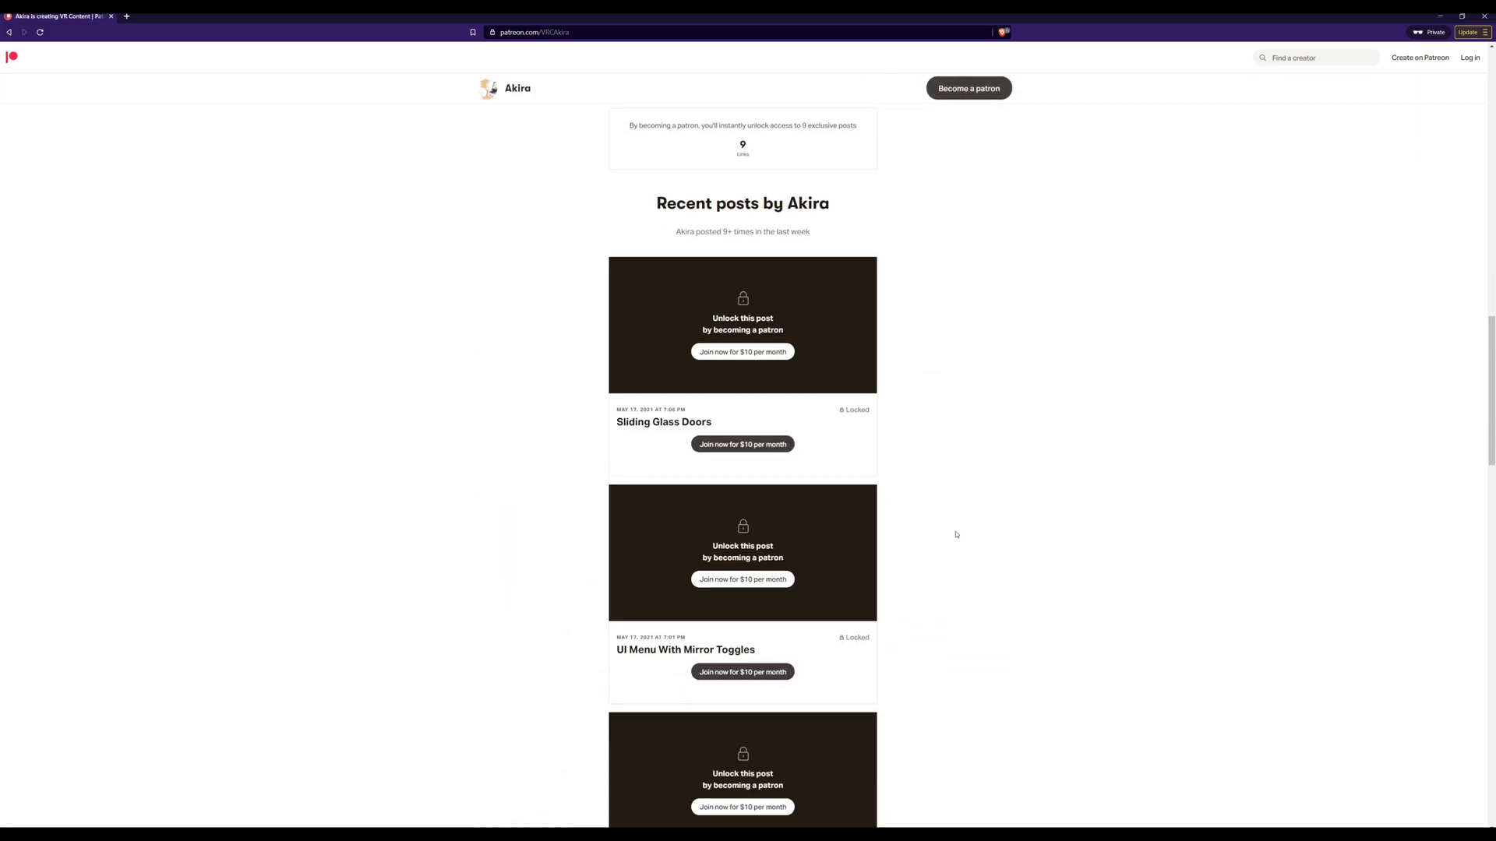
{"action": "scroll", "coordinate": [541, 623], "scroll_direction": "down", "scroll_amount": 10}
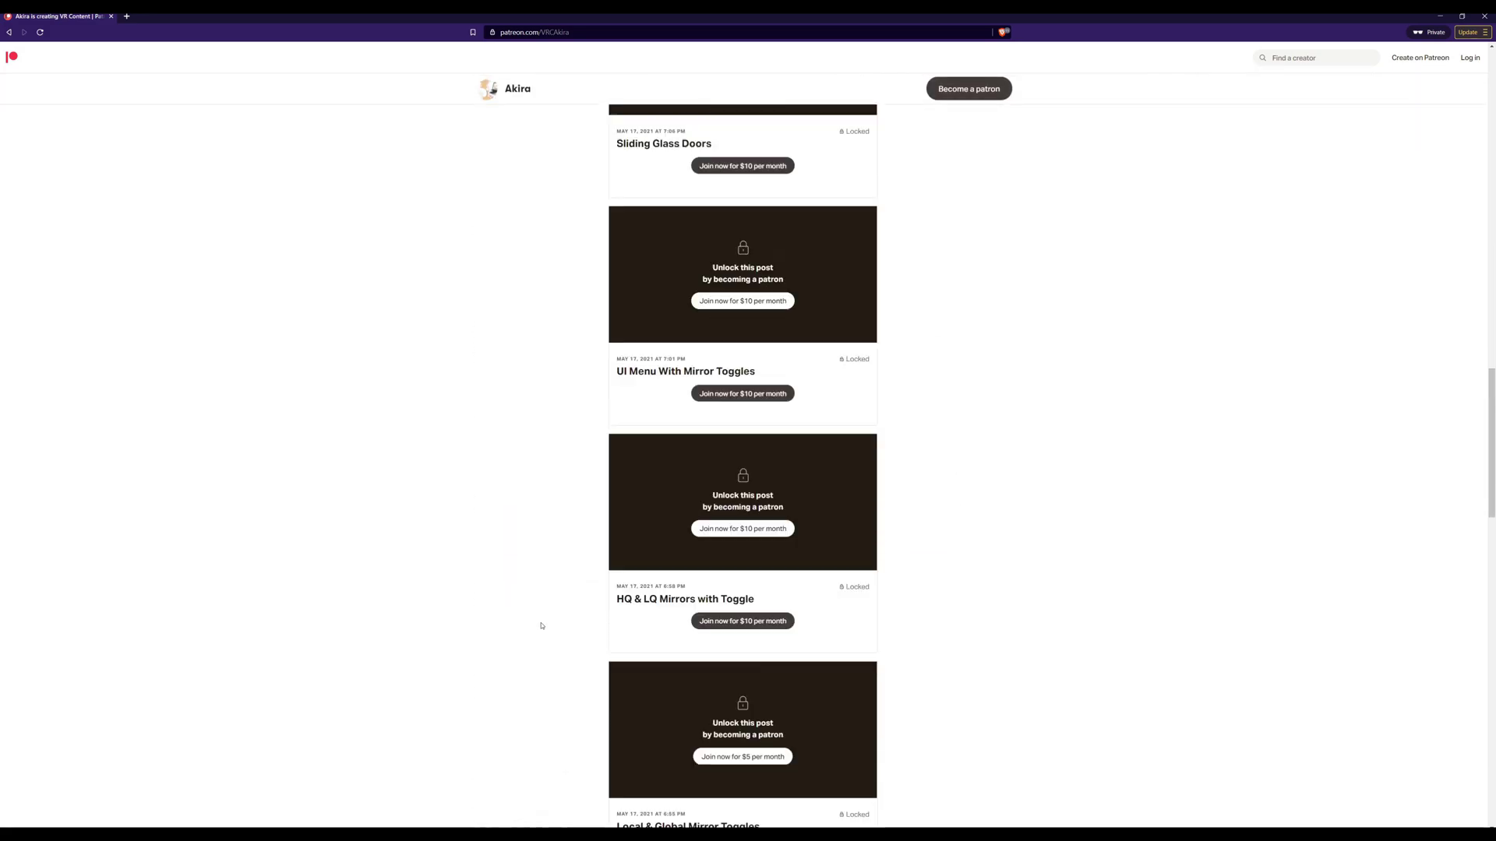
{"action": "scroll", "coordinate": [543, 615], "scroll_direction": "down", "scroll_amount": 7}
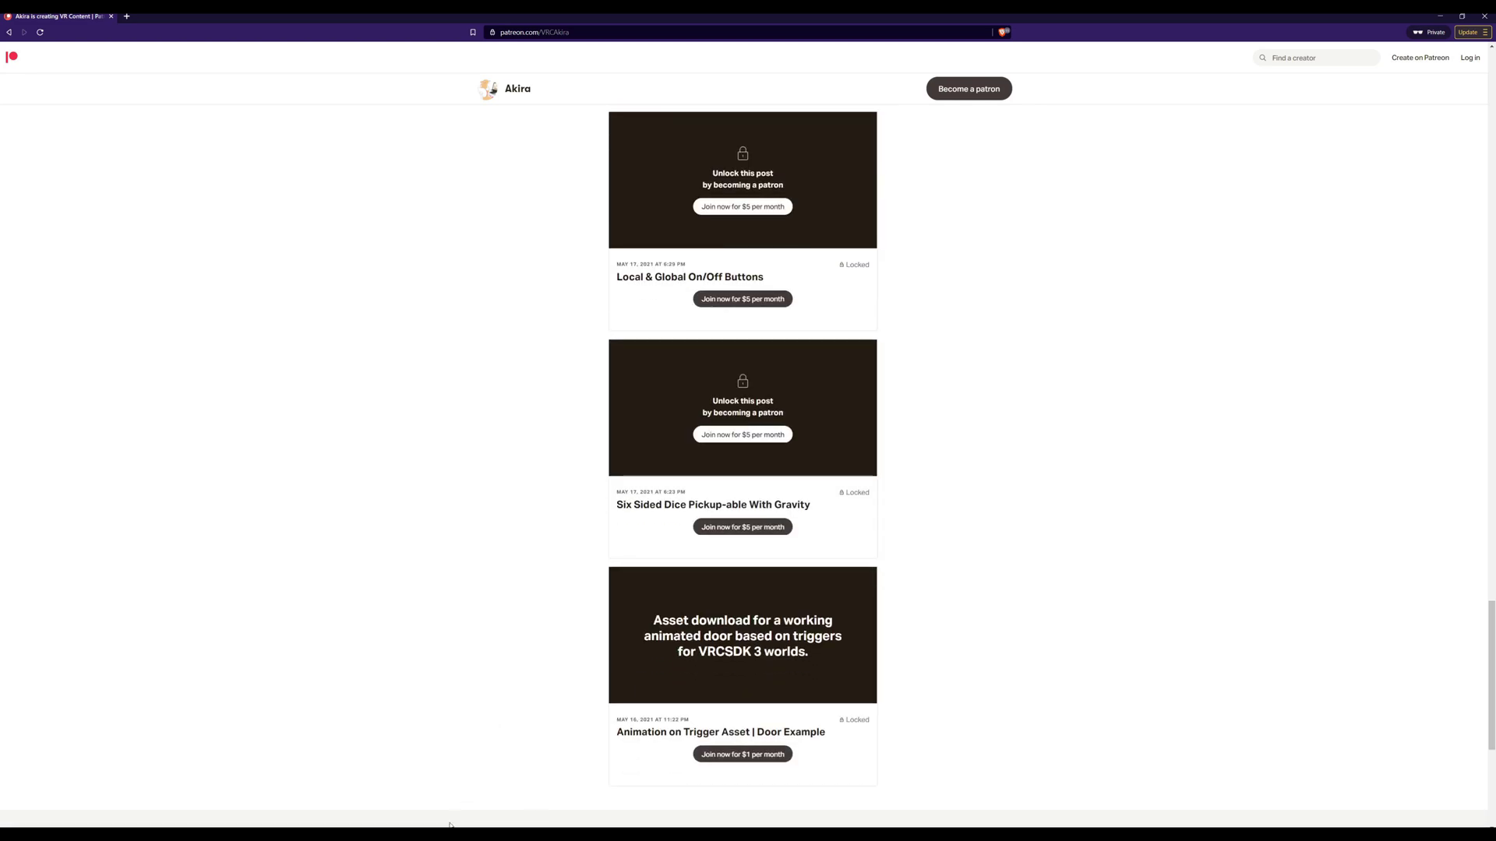
Switch to the Unity project and place the HQ _ LQ Mirrors & Toggle prefab in the Sliding Glass Doors scene
{"action": "left_click", "coordinate": [422, 835]}
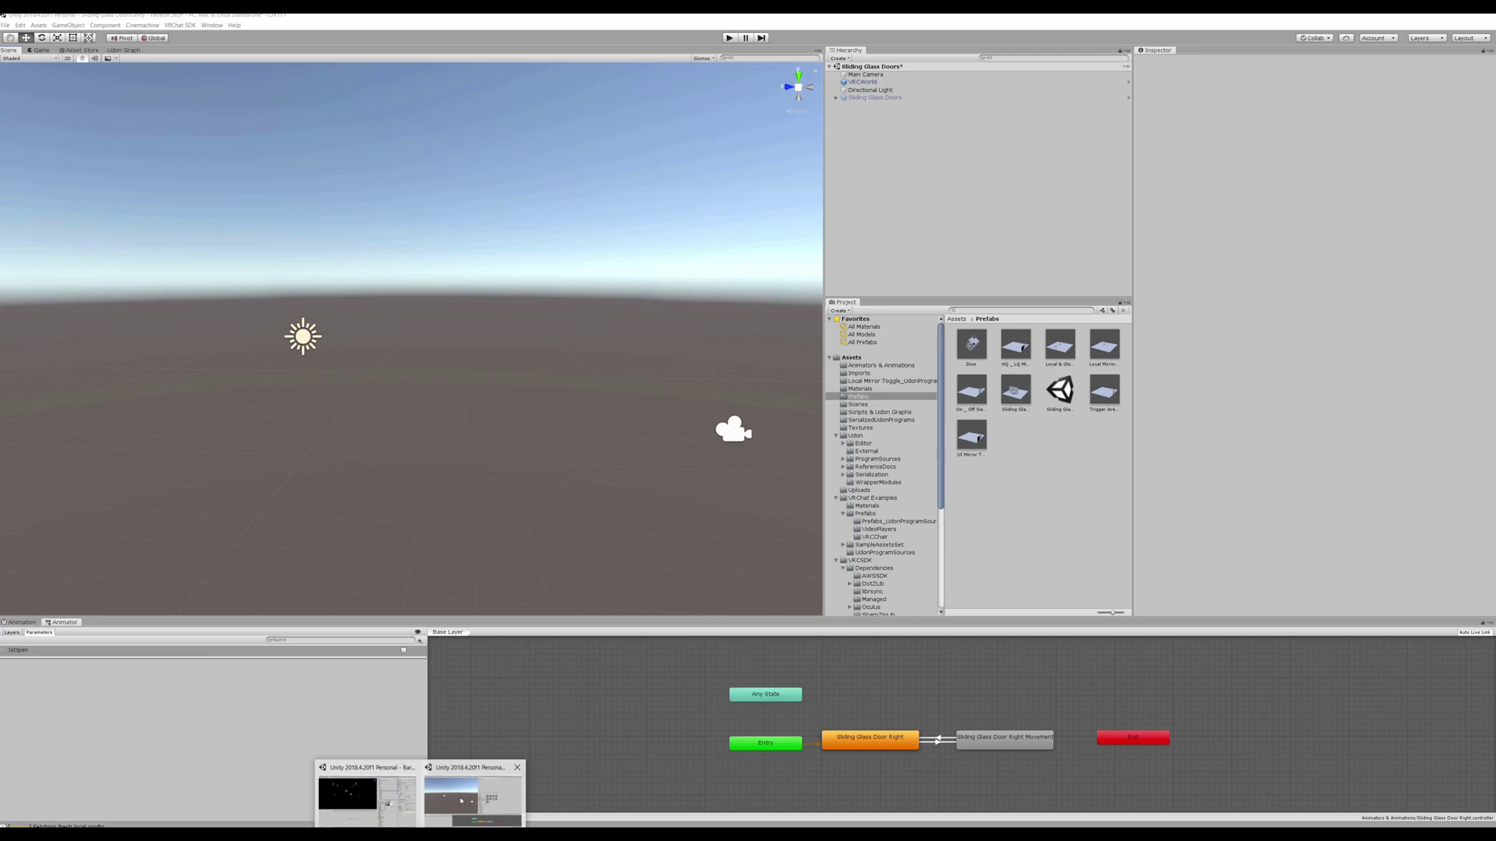
{"action": "left_click", "coordinate": [461, 800]}
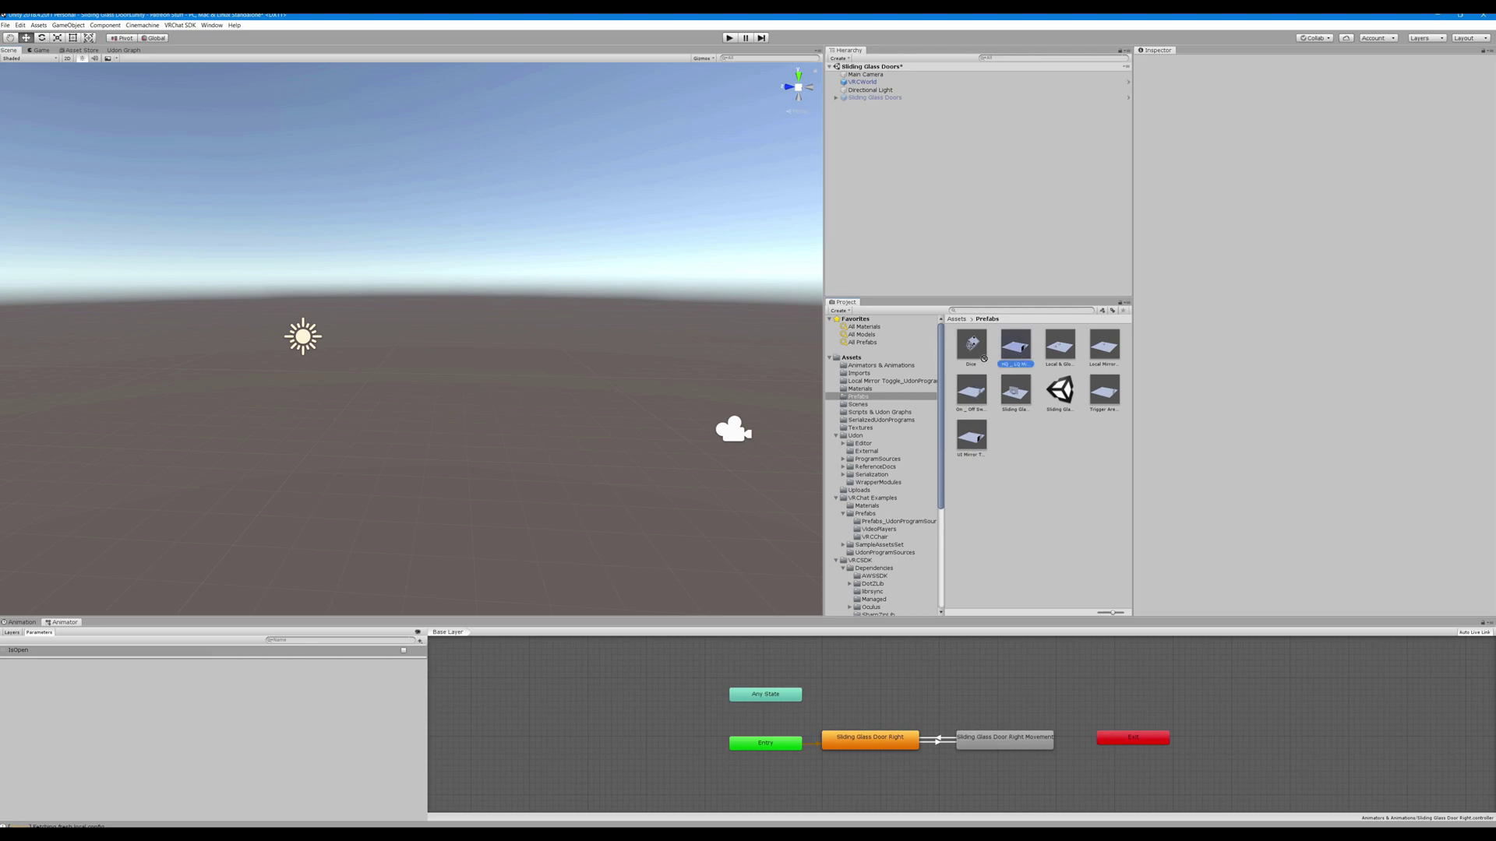
{"action": "left_click_drag", "start_coordinate": [983, 358], "coordinate": [301, 435]}
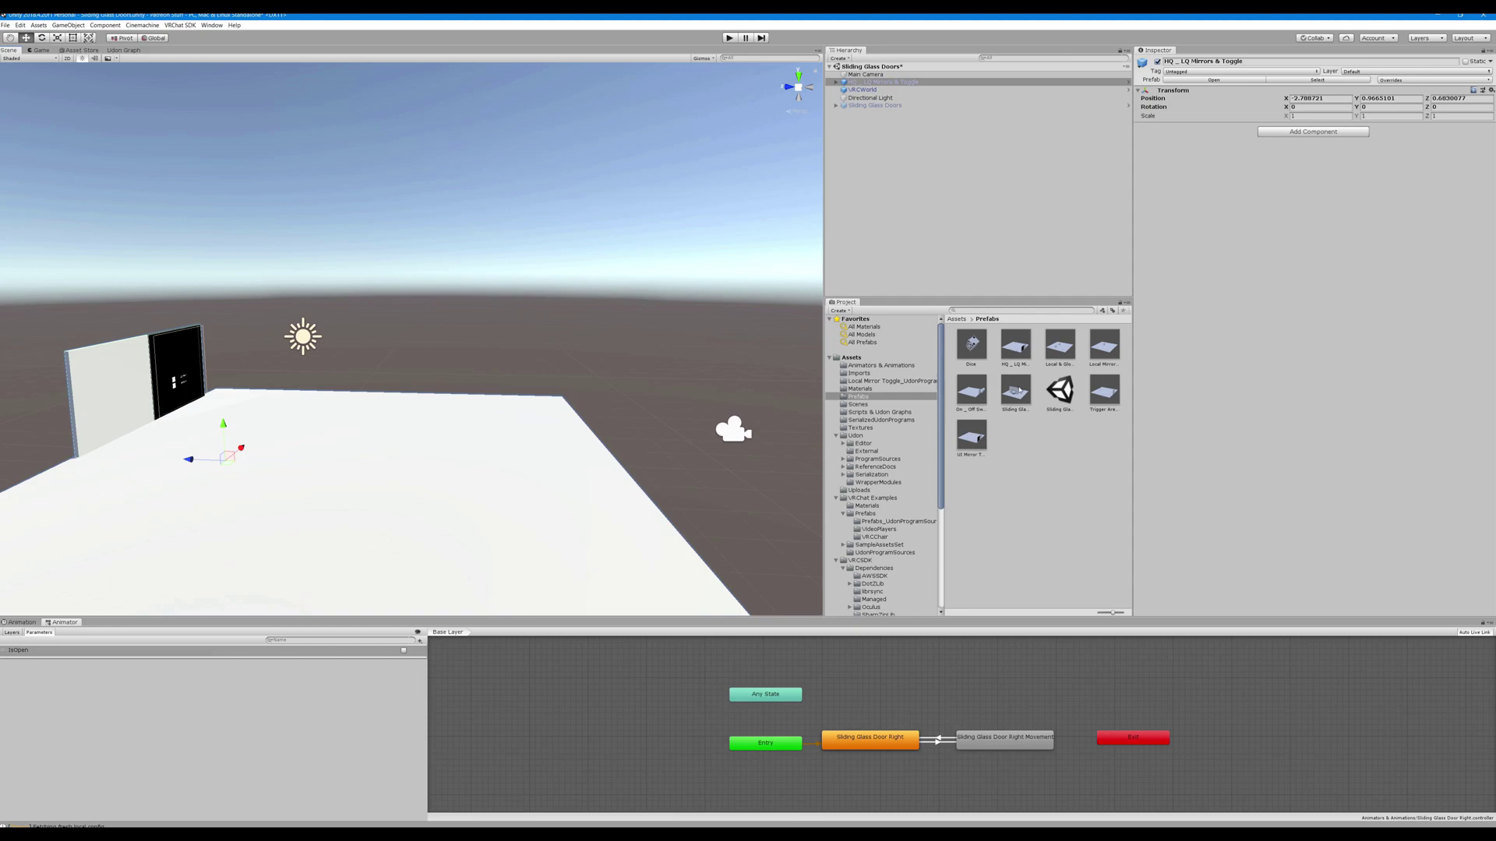
Add the Sliding Glass Doors prefab to the scene beside the mirror prefab
{"action": "left_click_drag", "start_coordinate": [1019, 390], "coordinate": [659, 137]}
{"action": "right_click_drag", "start_coordinate": [536, 314], "coordinate": [120, 369]}
{"action": "key", "text": "w"}
{"action": "key", "text": "d"}
{"action": "key", "text": "s"}
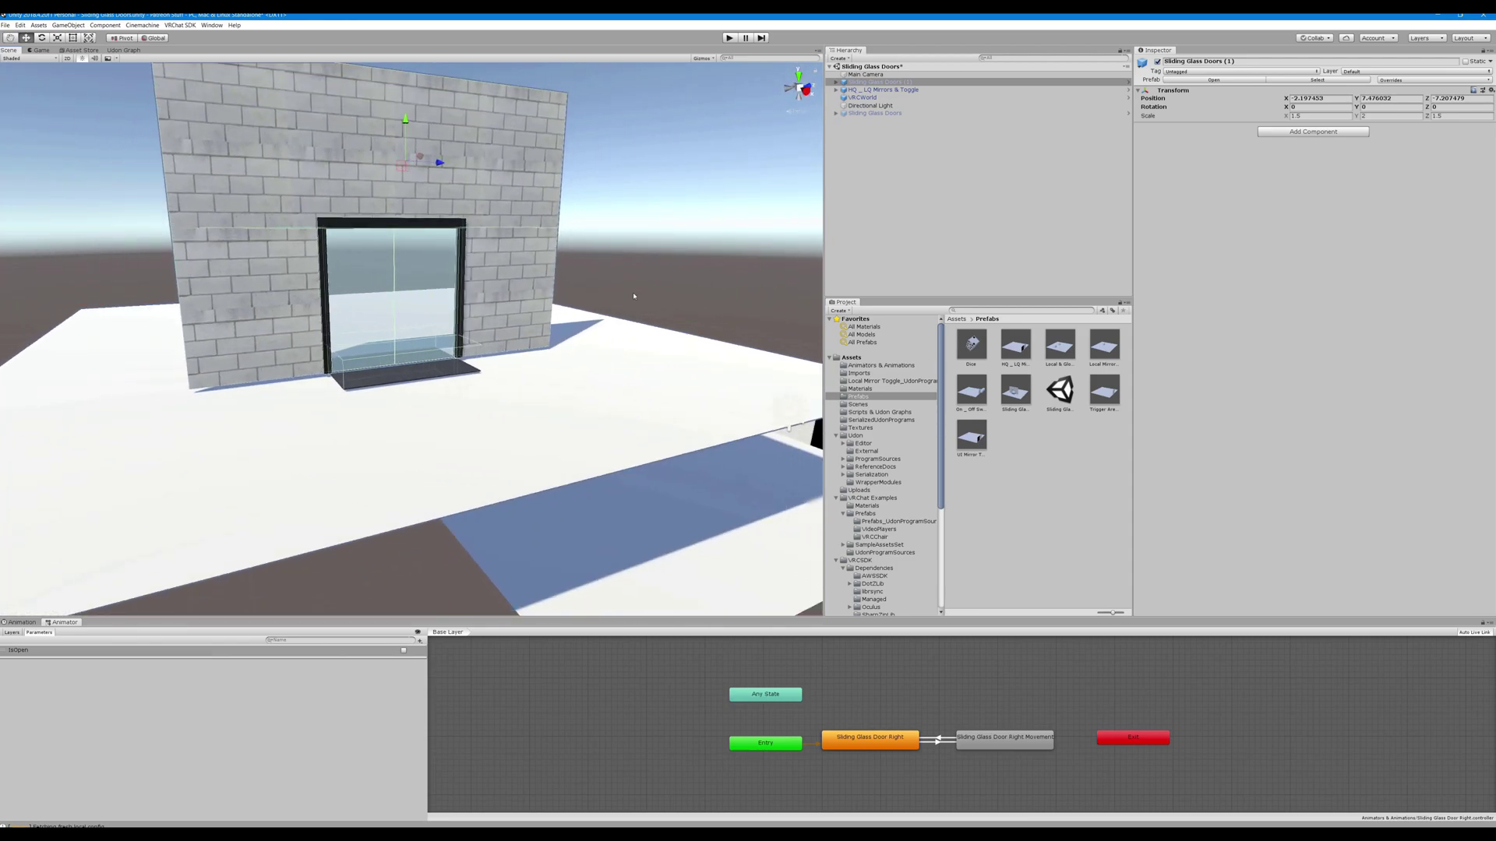
Examine the placed sliding glass doors and their brick wall from the front and close up
{"action": "left_click", "coordinate": [690, 258]}
{"action": "key", "text": "w"}
{"action": "right_click_drag", "start_coordinate": [691, 257], "coordinate": [104, 276]}
{"action": "key", "text": "s"}
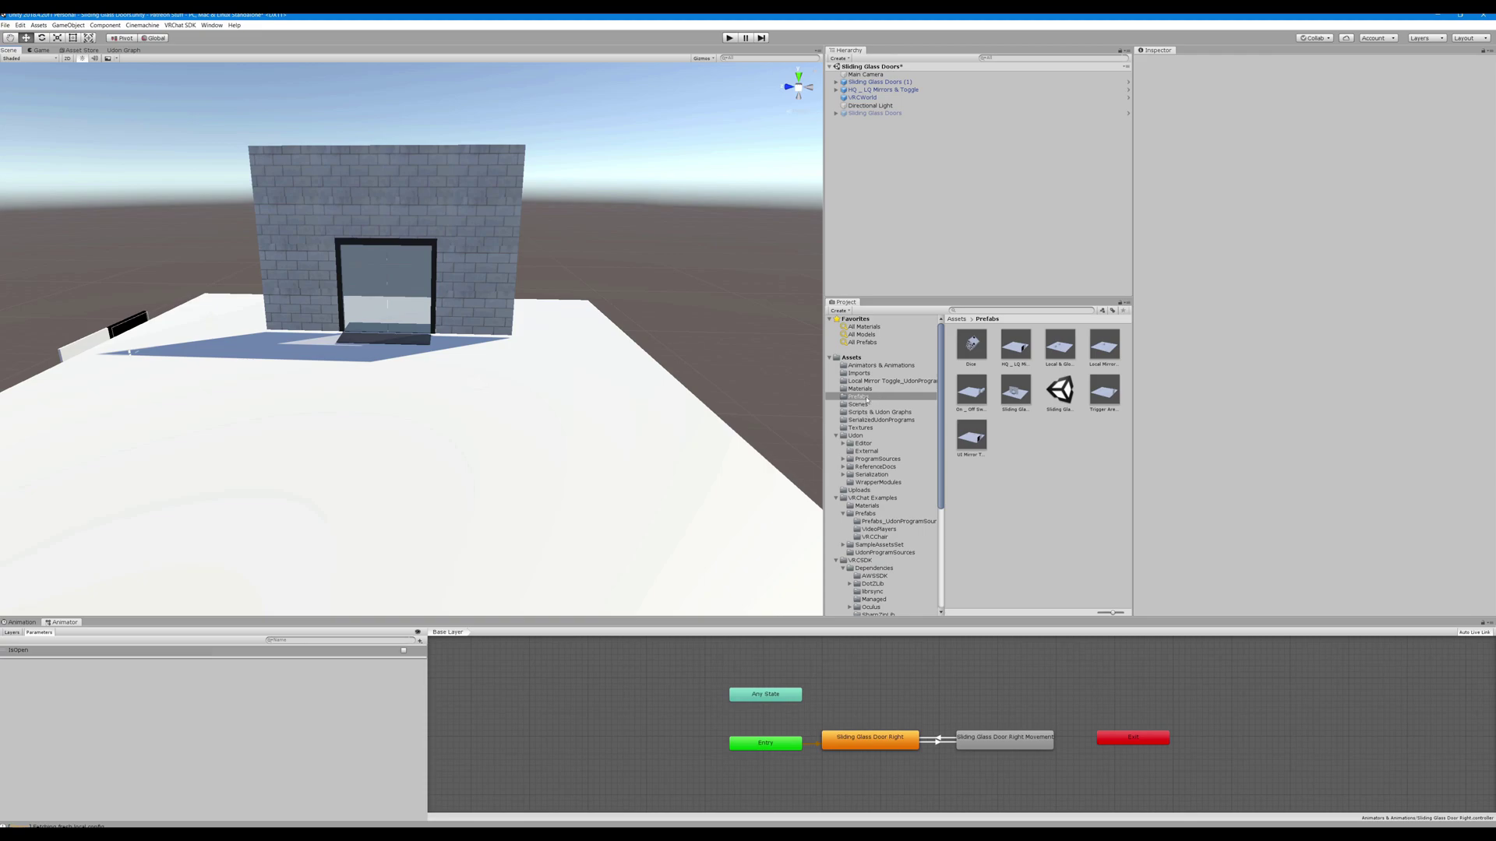
{"action": "right_click_drag", "start_coordinate": [655, 324], "coordinate": [358, 339]}
{"action": "key", "text": "s"}
{"action": "left_click", "coordinate": [359, 339]}
{"action": "key", "text": "f"}
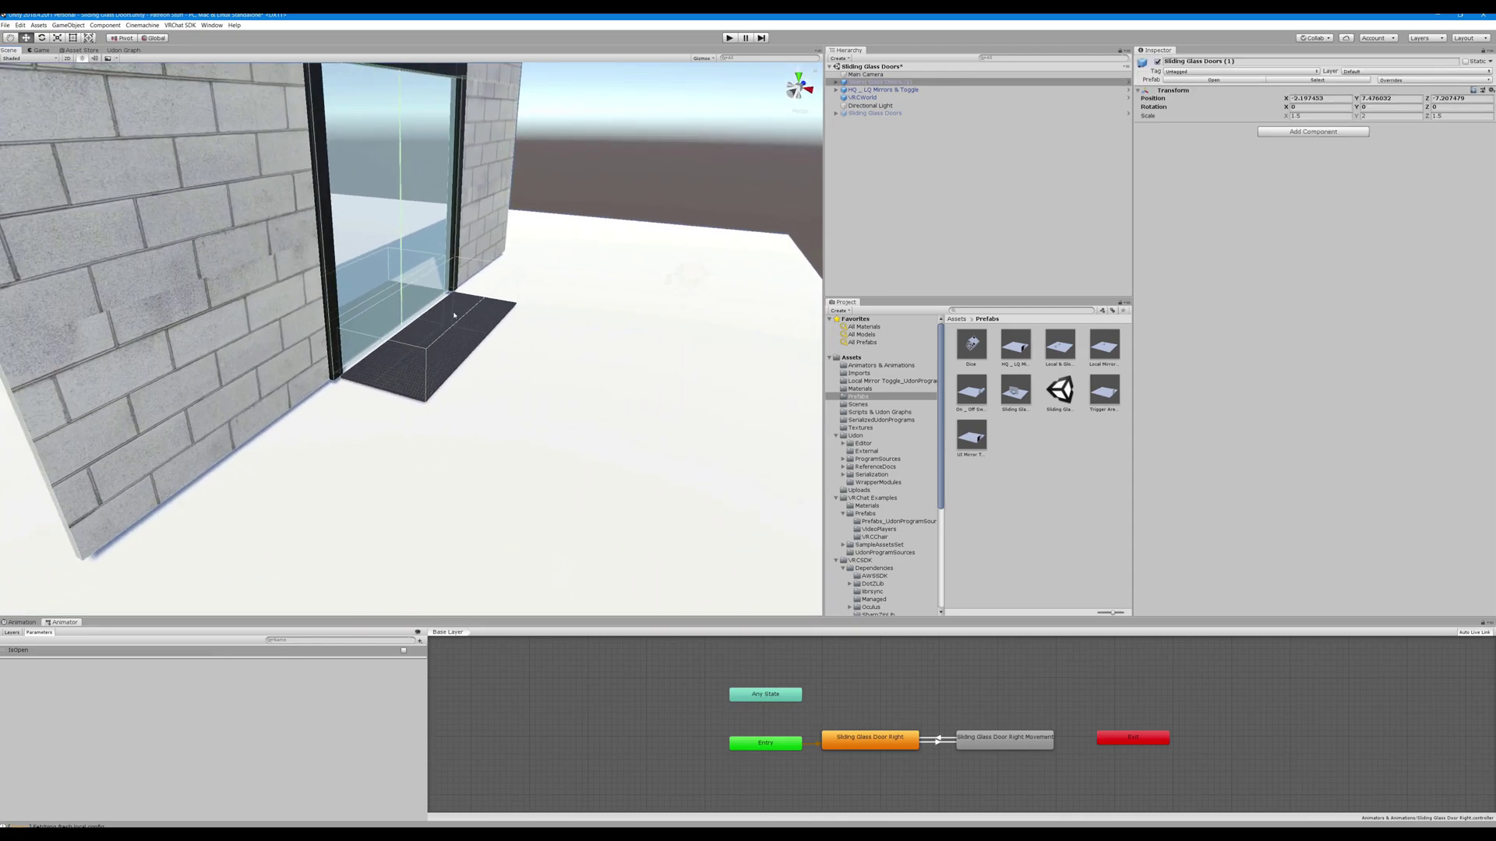
Inspect the mirror prefab's floor plane and the sliding doors prefab around the doorway and from beneath the floor
{"action": "left_click", "coordinate": [431, 346]}
{"action": "left_click", "coordinate": [435, 348]}
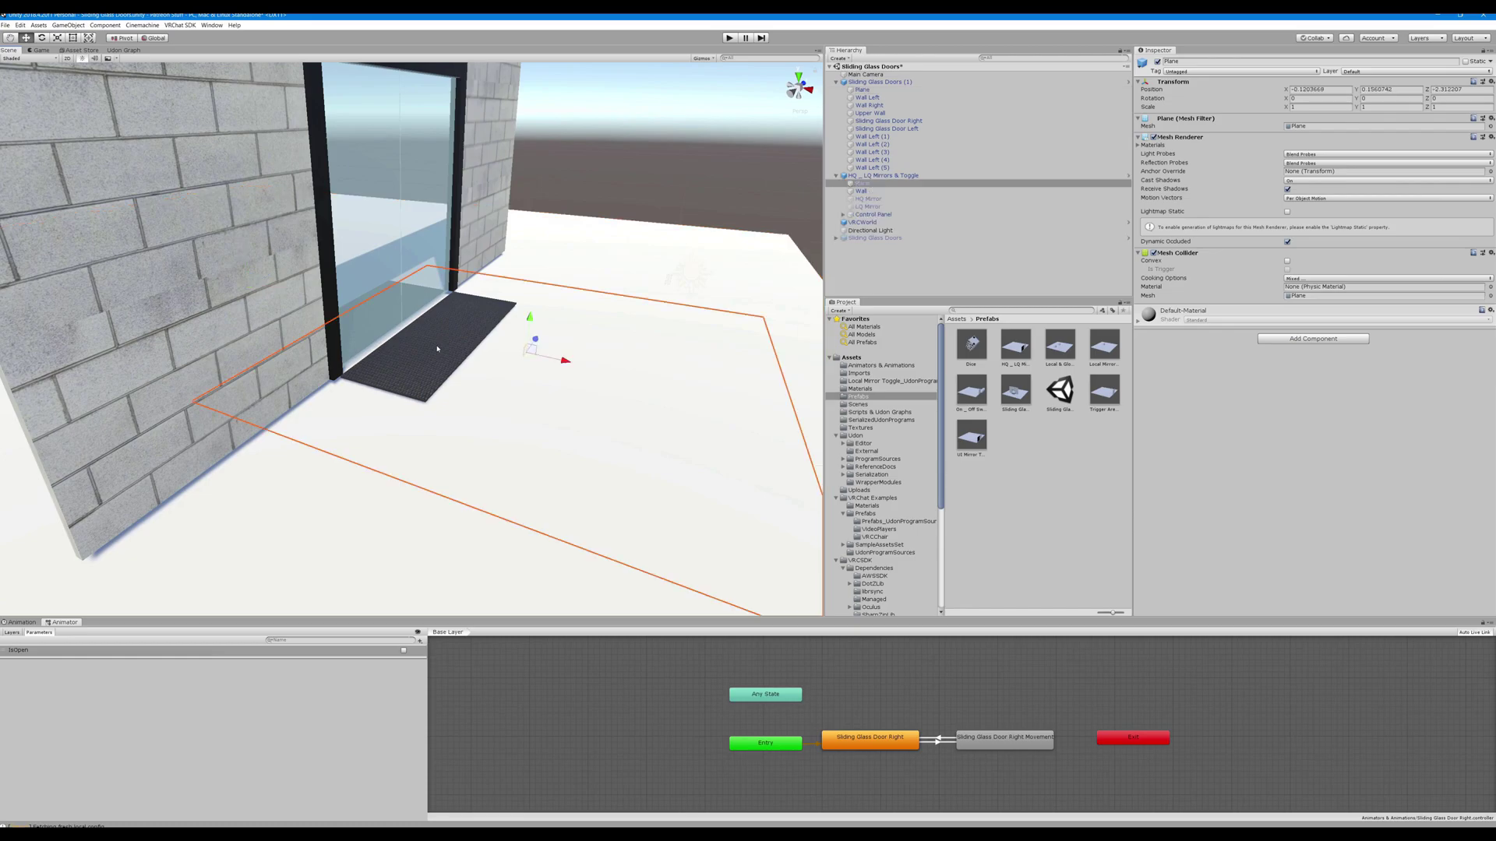
{"action": "left_click", "coordinate": [437, 348]}
{"action": "left_click_drag", "start_coordinate": [538, 318], "coordinate": [446, 289], "text": "alt"}
{"action": "right_click_drag", "start_coordinate": [445, 289], "coordinate": [492, 341]}
{"action": "key", "text": "w"}
{"action": "left_click_drag", "start_coordinate": [491, 341], "coordinate": [942, 346], "text": "alt"}
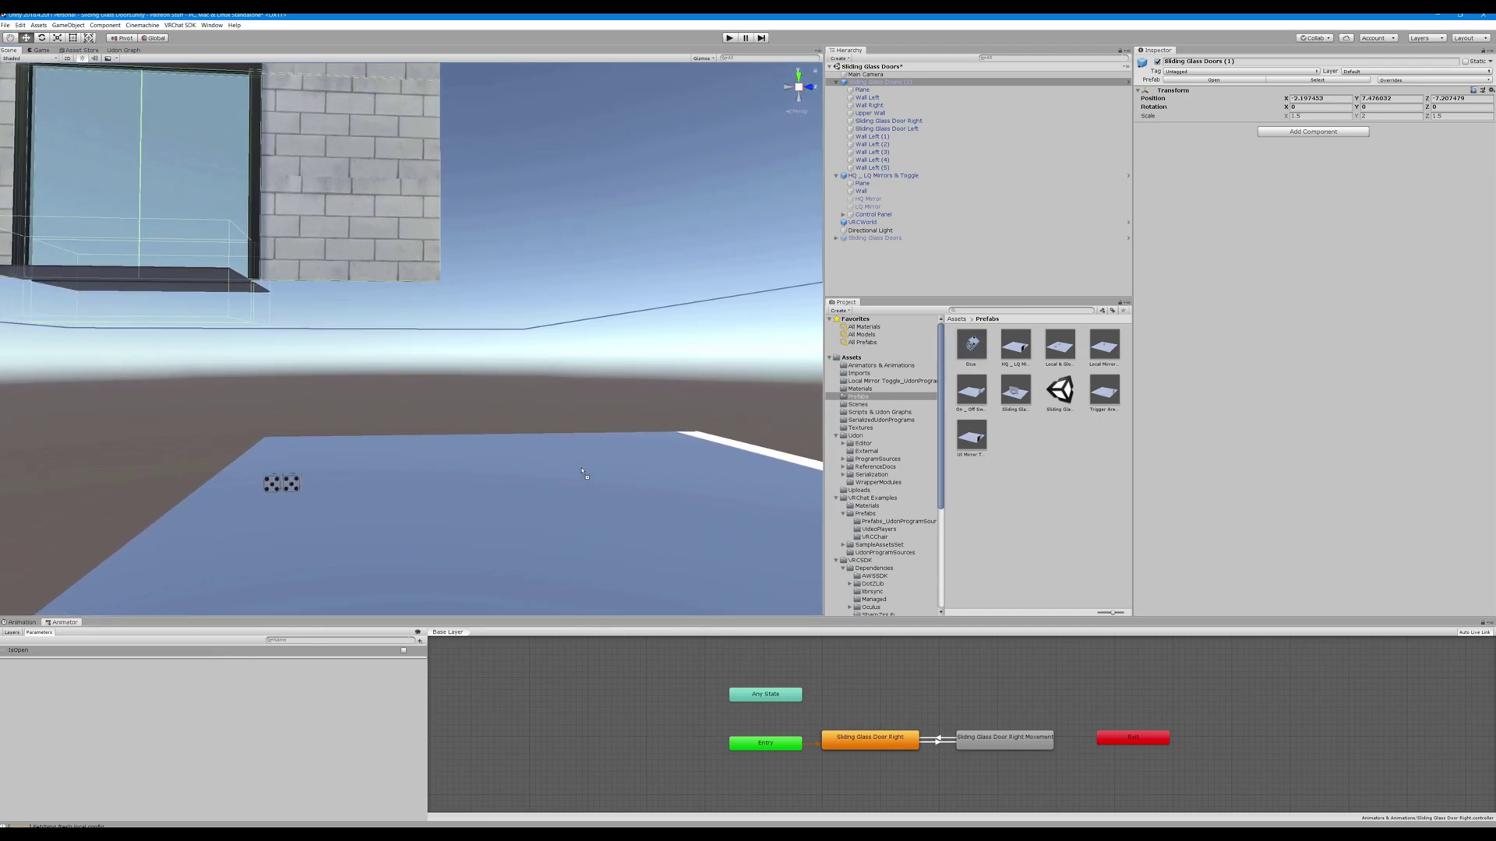
{"action": "left_click_drag", "start_coordinate": [577, 389], "coordinate": [166, 433], "text": "alt"}
{"action": "left_click", "coordinate": [457, 401]}
{"action": "key", "text": "w"}
{"action": "right_click_drag", "start_coordinate": [166, 433], "coordinate": [129, 417]}
{"action": "key", "text": "s"}
{"action": "left_click_drag", "start_coordinate": [129, 417], "coordinate": [624, 280], "text": "alt"}
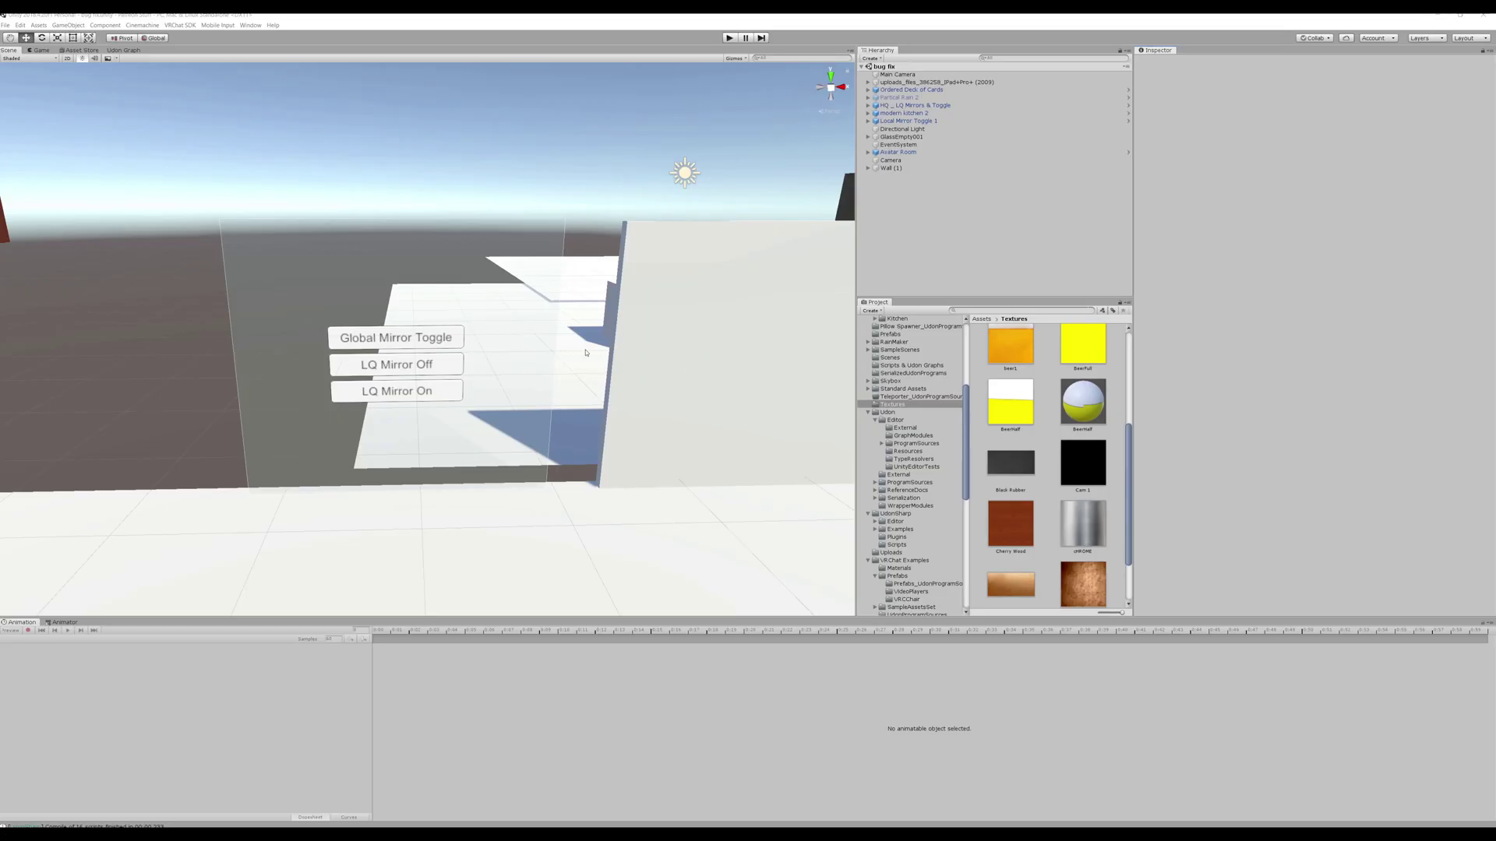
Switch to the bug fix scene and select the canvas holding the three mirror buttons on the glass wall
{"action": "key", "text": "s"}
{"action": "right_click_drag", "start_coordinate": [586, 353], "coordinate": [602, 323]}
{"action": "key", "text": "w"}
{"action": "key", "text": "s"}
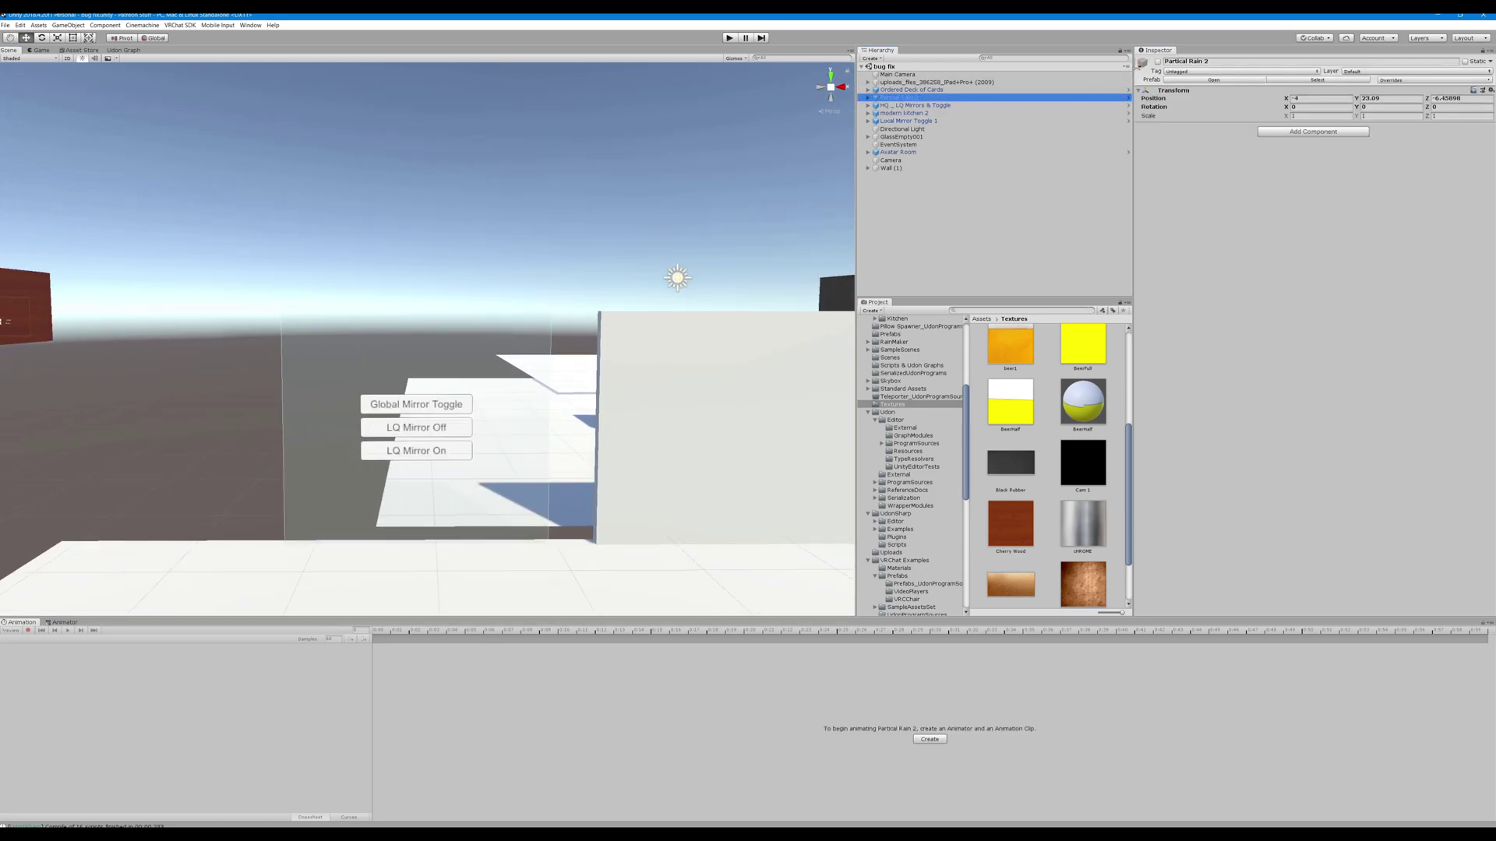
{"action": "key", "text": "w"}
{"action": "right_click_drag", "start_coordinate": [580, 219], "coordinate": [574, 226]}
{"action": "left_click", "coordinate": [462, 331]}
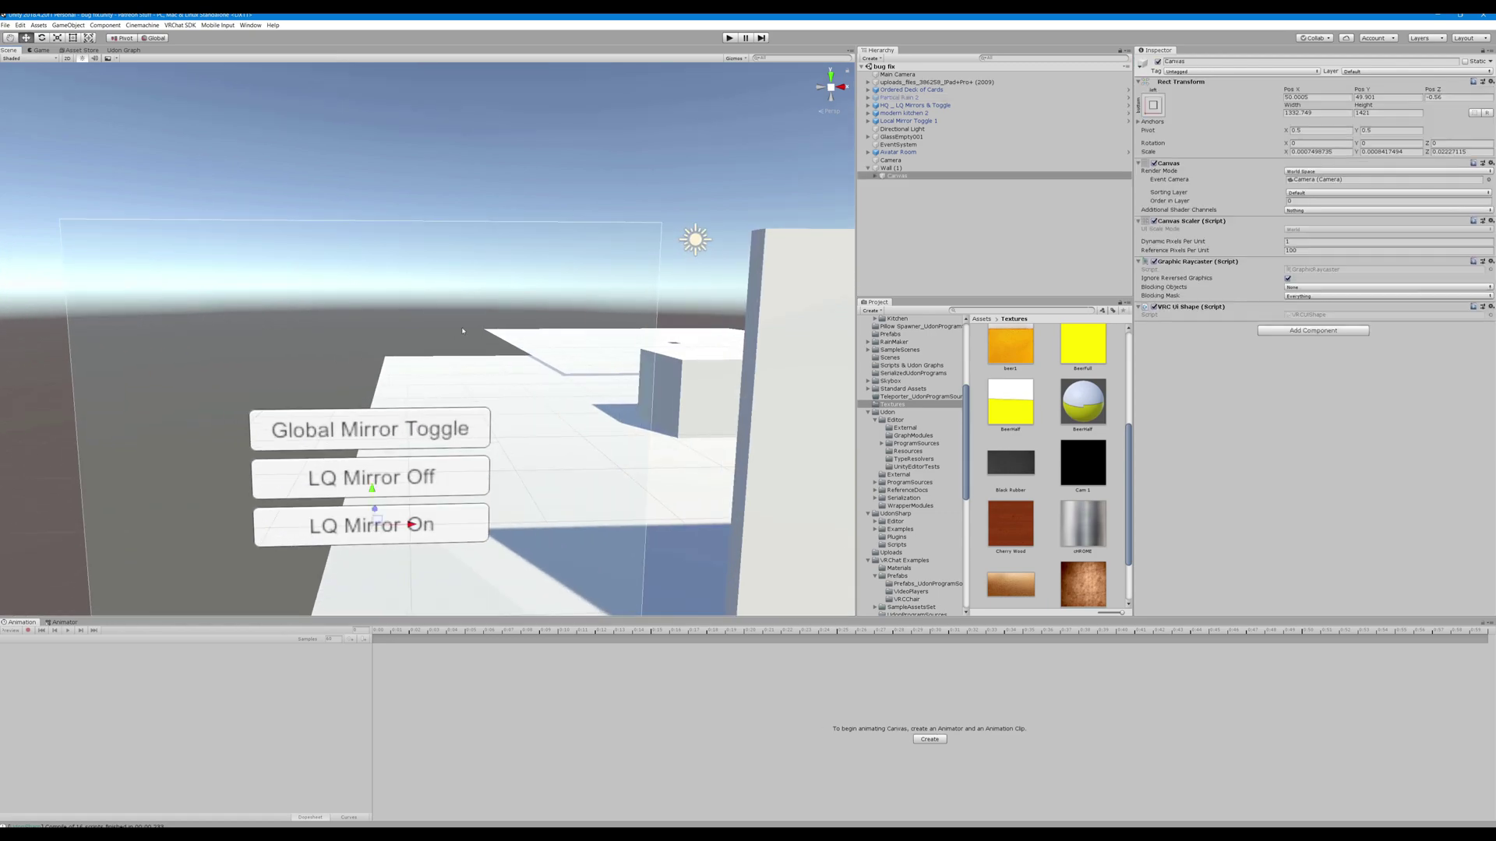
Inspect the components of the glass wall, its child Canvas and the LQ Mirror On button
{"action": "left_click", "coordinate": [896, 169]}
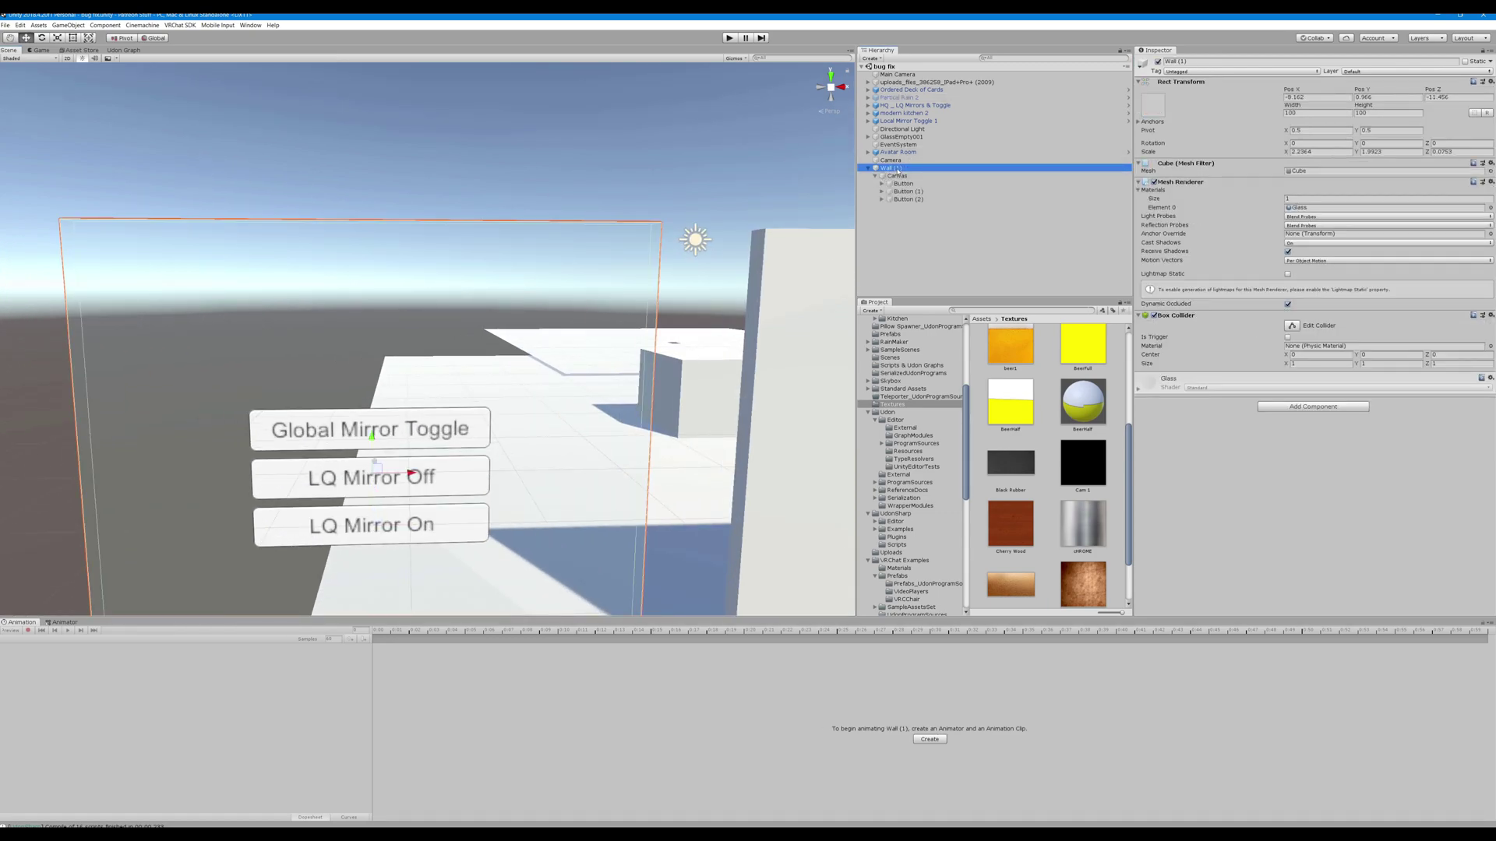
{"action": "left_click", "coordinate": [898, 176]}
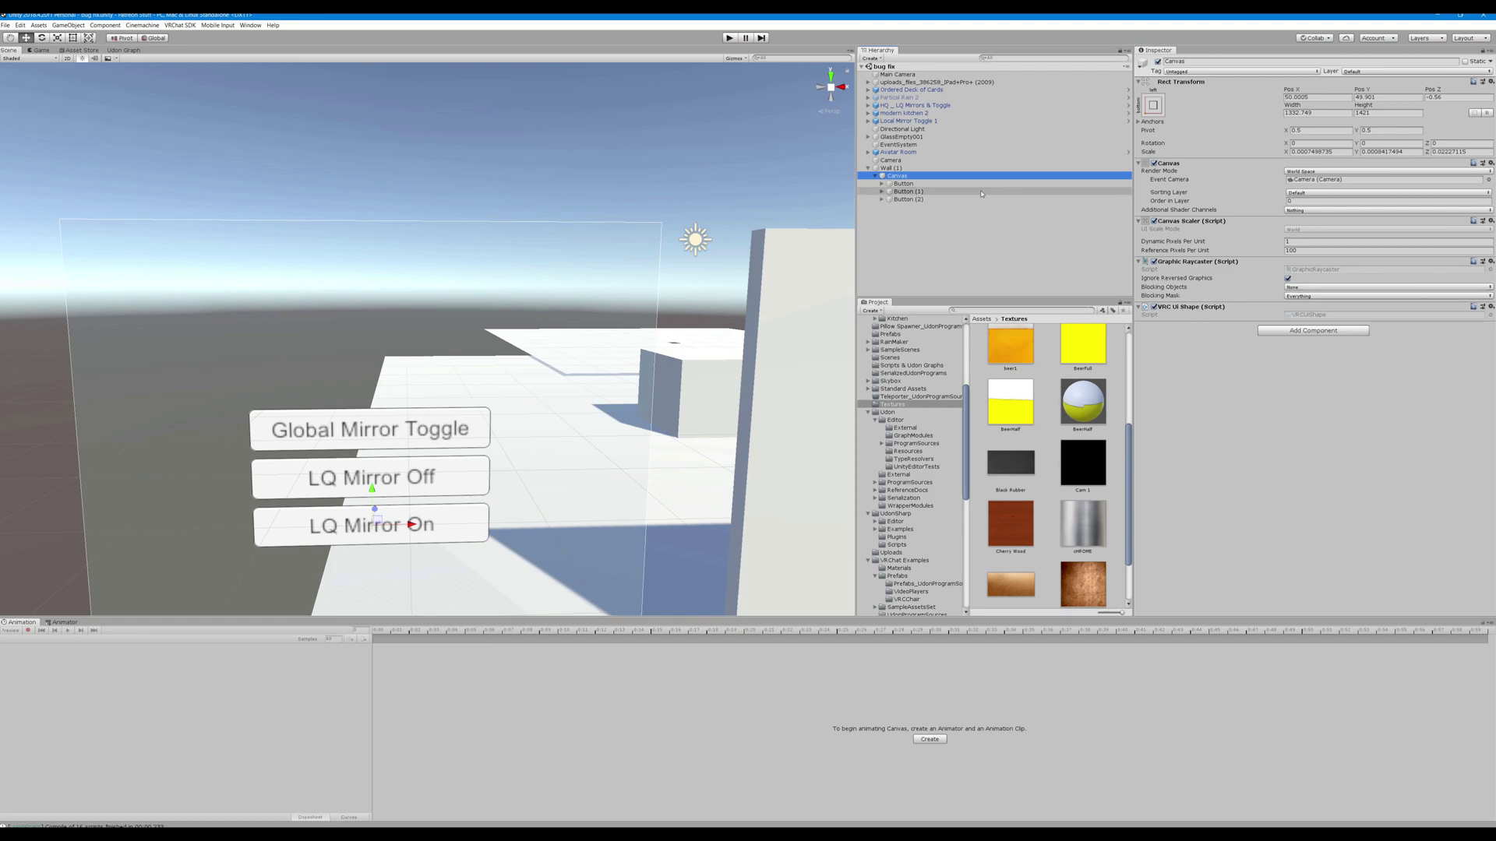
{"action": "left_click", "coordinate": [905, 184]}
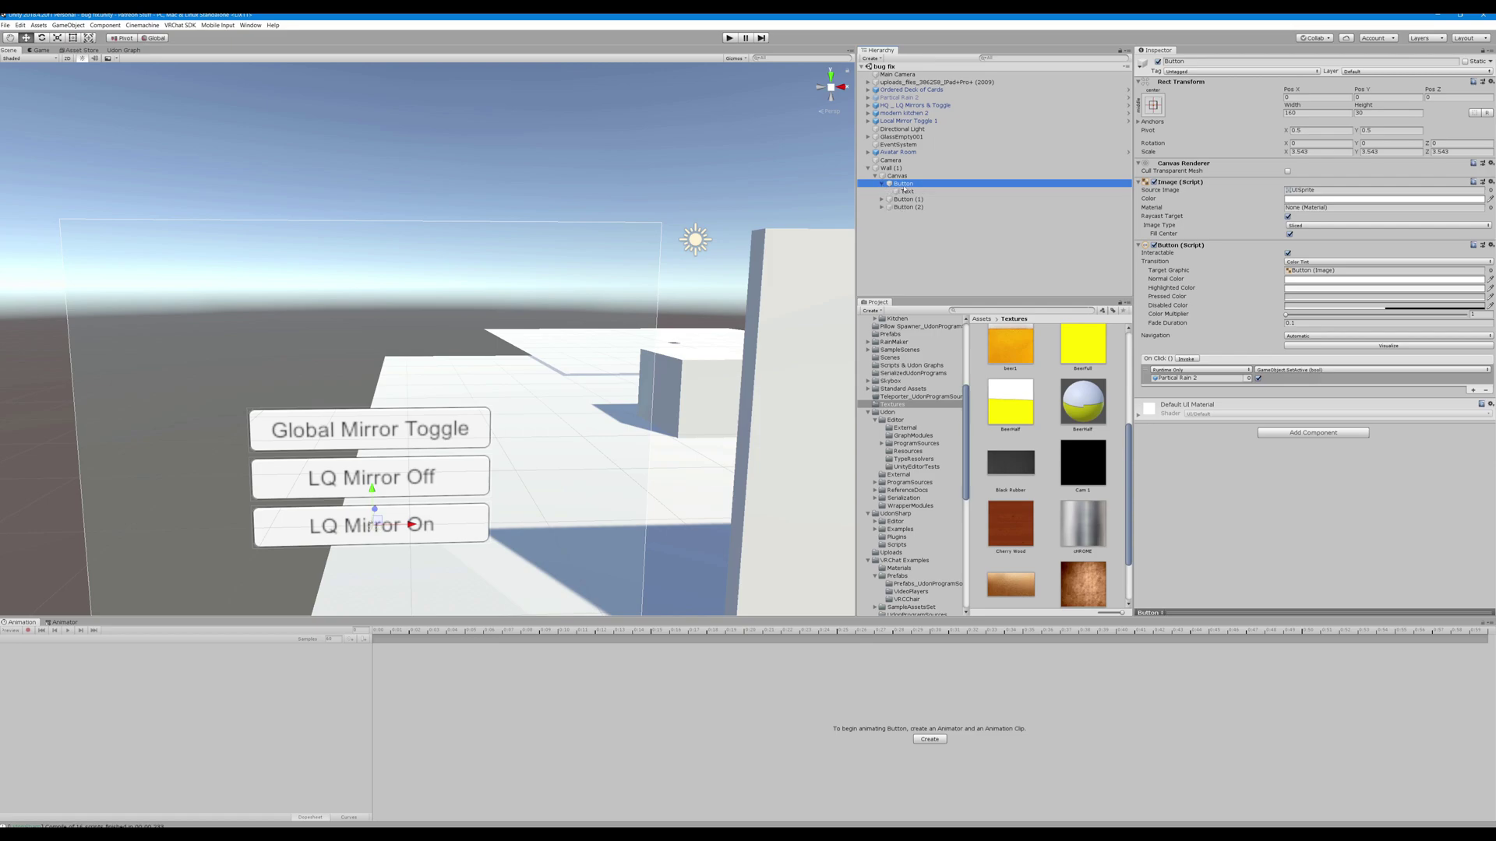
{"action": "left_click", "coordinate": [1313, 434]}
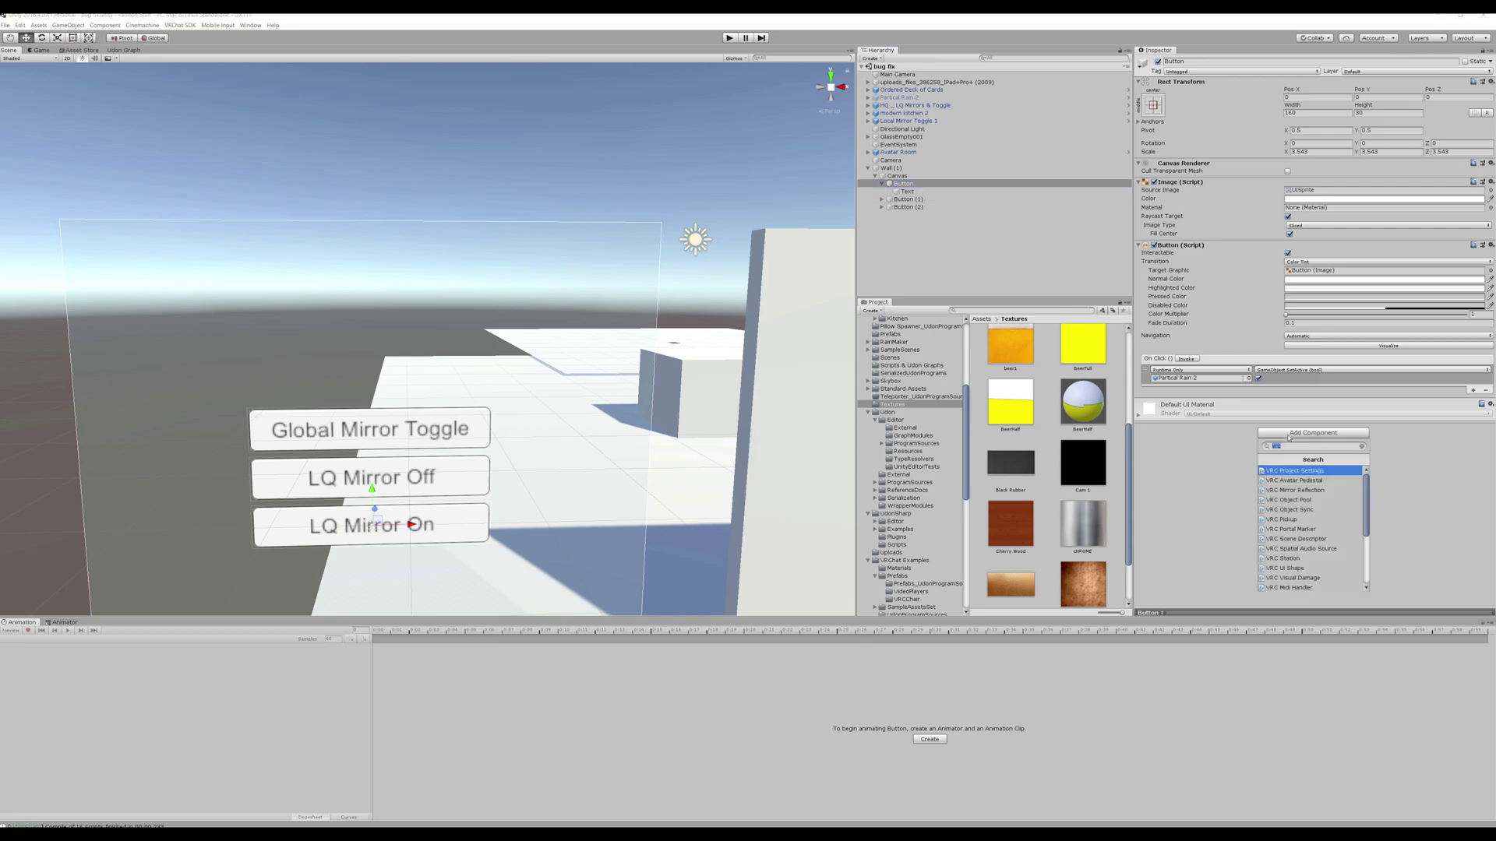
{"action": "right_click", "coordinate": [906, 185]}
{"action": "mouse_move", "coordinate": [941, 310]}
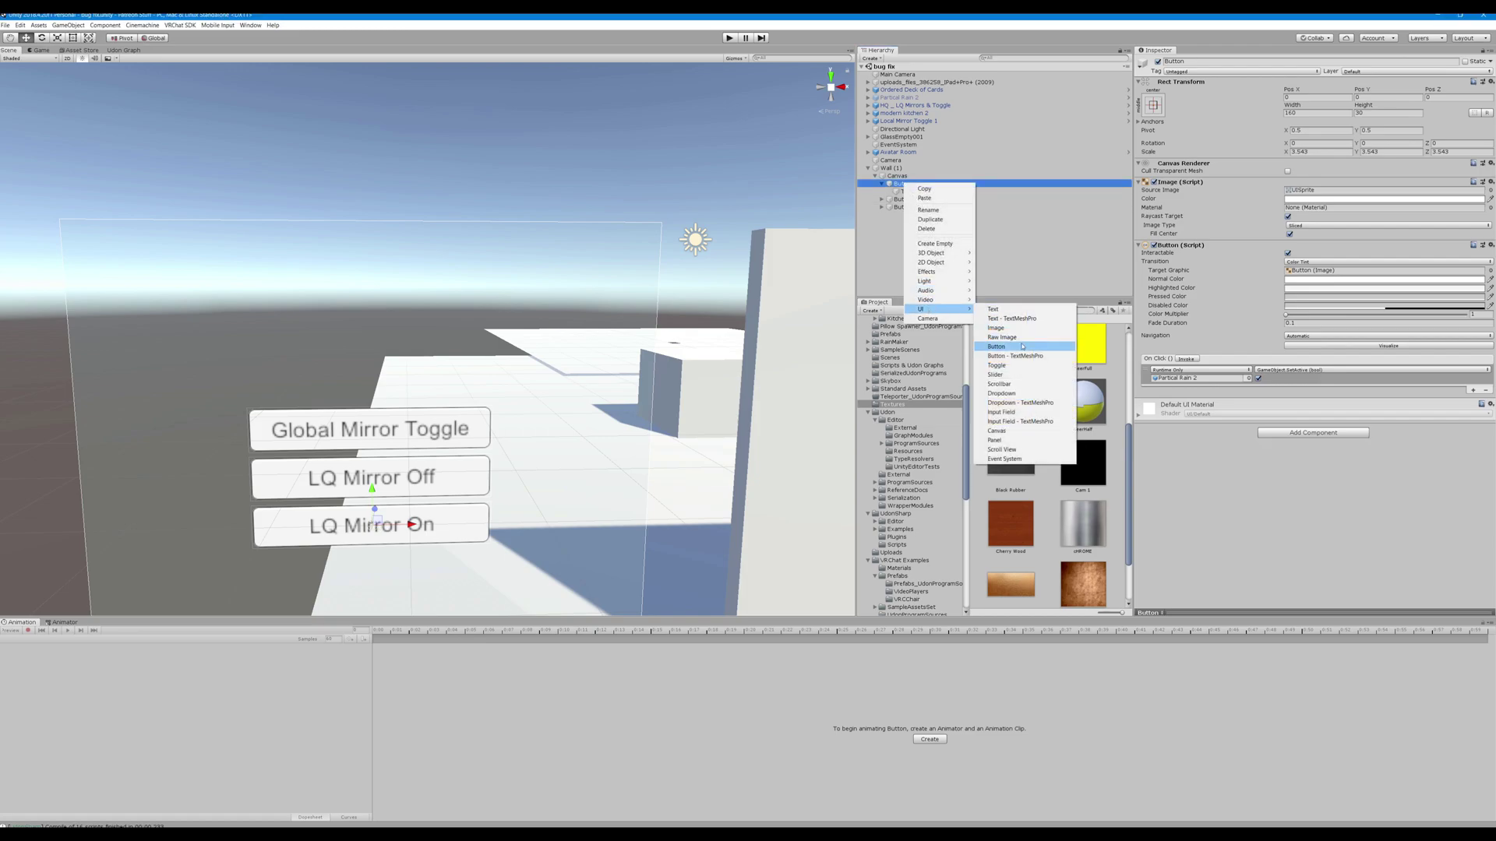
{"action": "left_click", "coordinate": [1003, 234]}
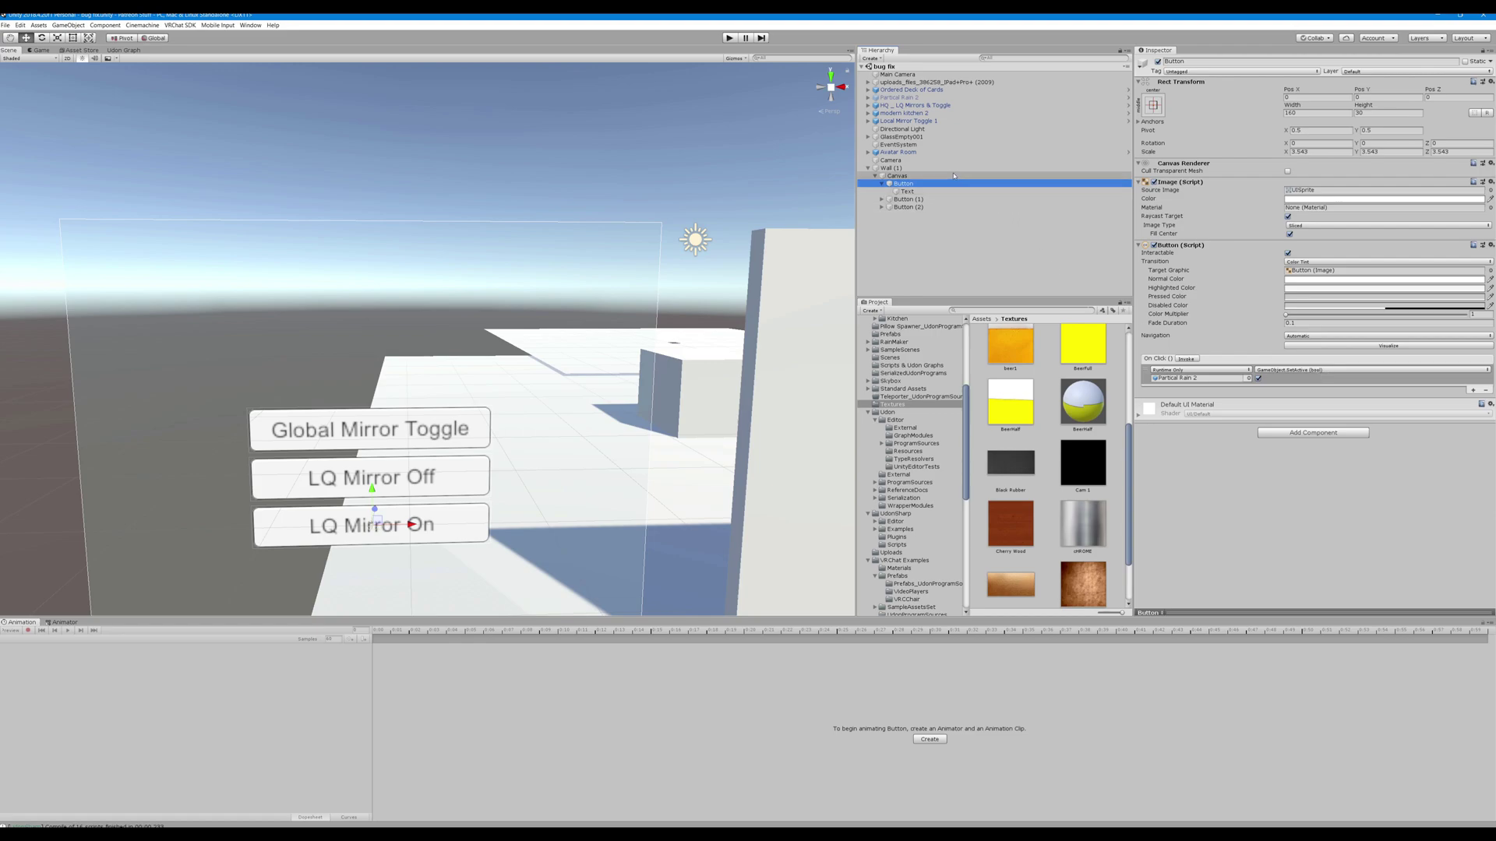
Inspect the LQ Mirror Off button, and the LQ Mirror On button with its child Text object
{"action": "left_click", "coordinate": [950, 200]}
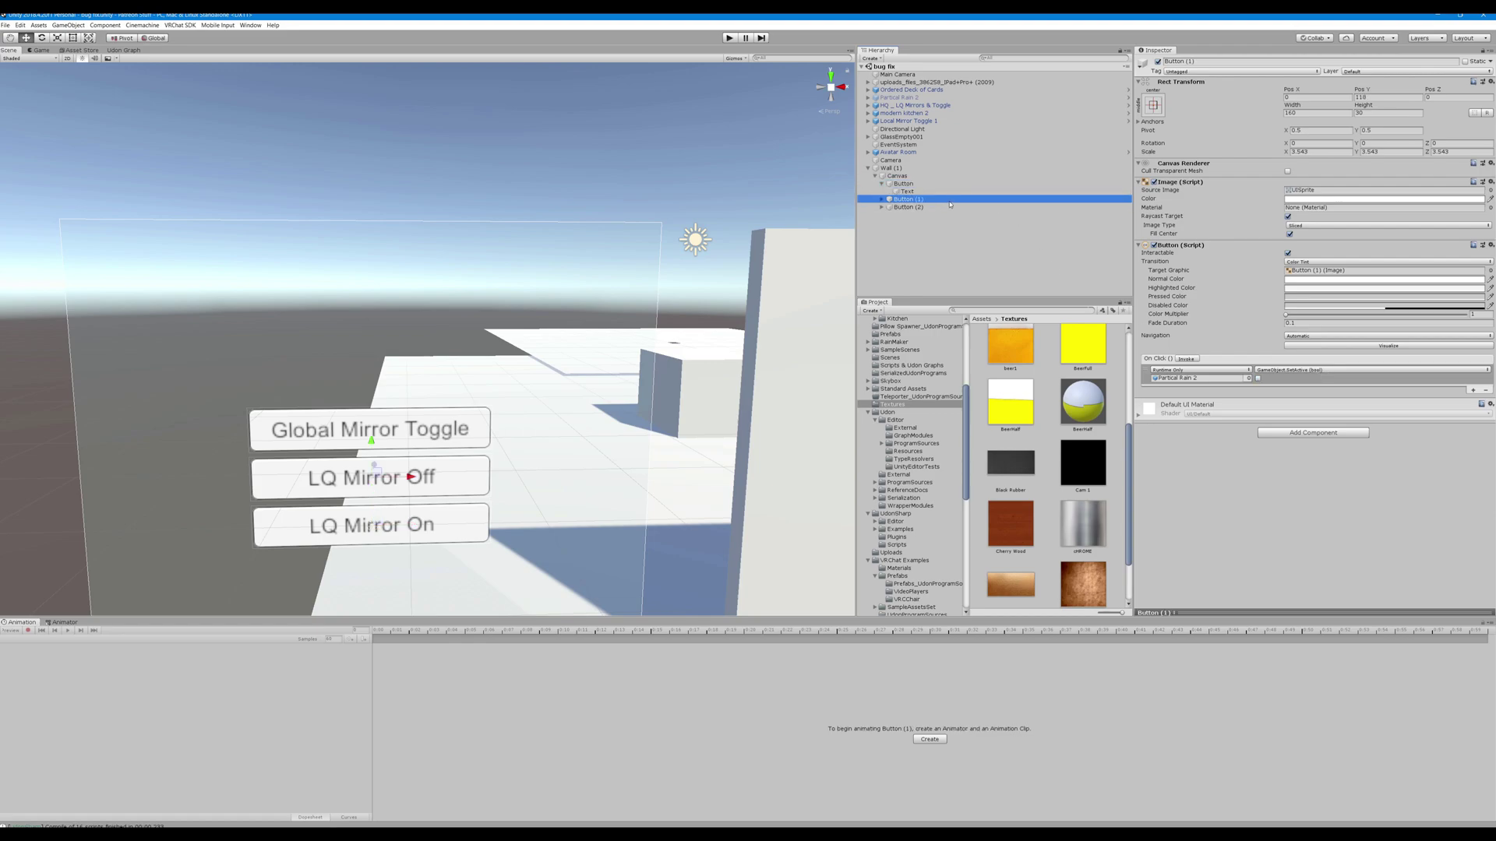
{"action": "left_click", "coordinate": [941, 184]}
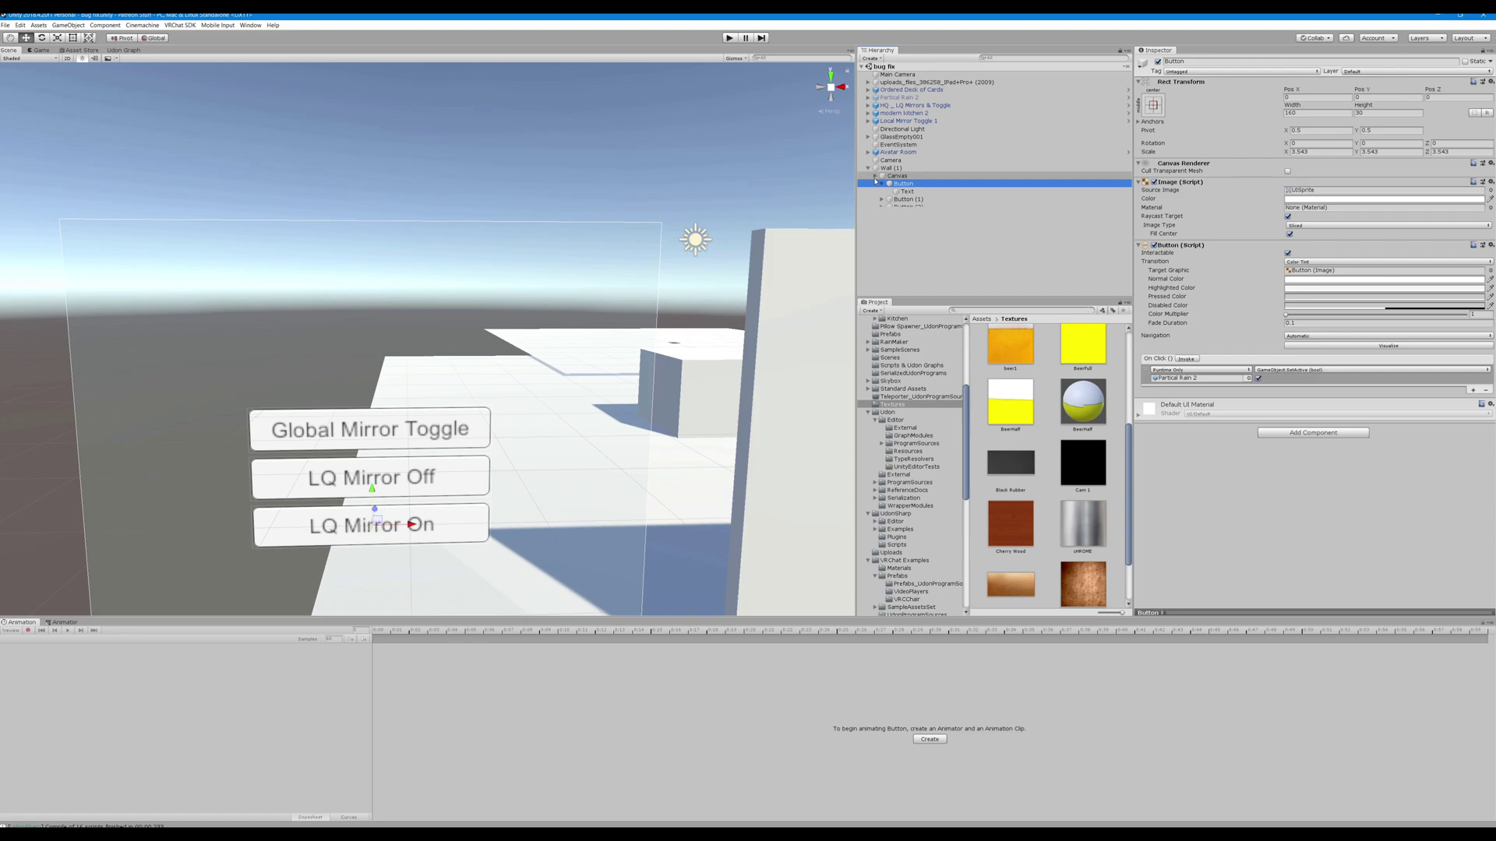
{"action": "left_click", "coordinate": [905, 192]}
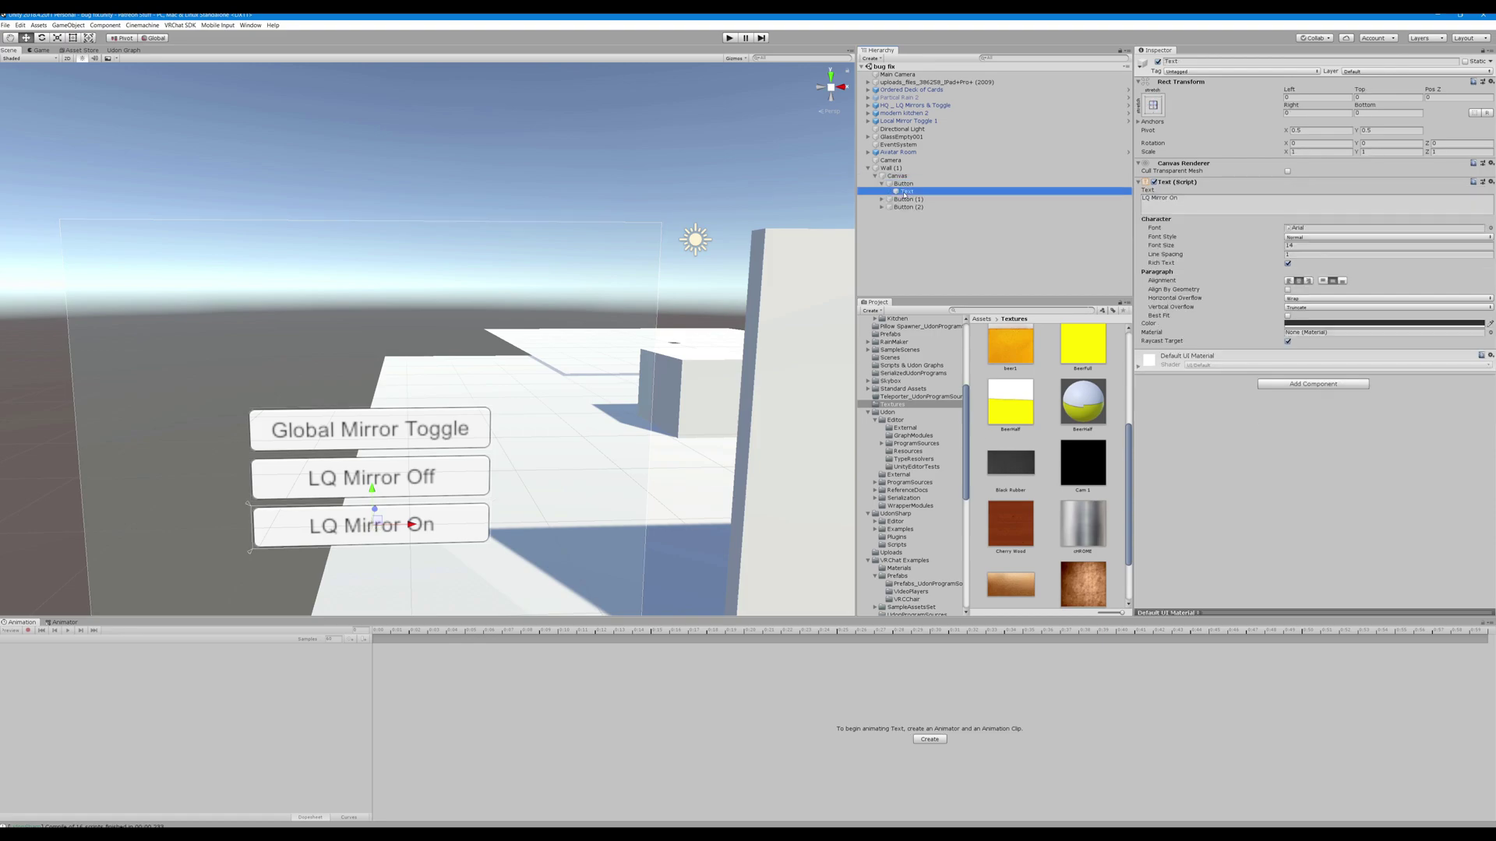
Reselect the glass wall that holds the mirror menu and collapse its Canvas in the object hierarchy
{"action": "key", "text": "Up"}
{"action": "key", "text": "Up"}
{"action": "key", "text": "Up"}
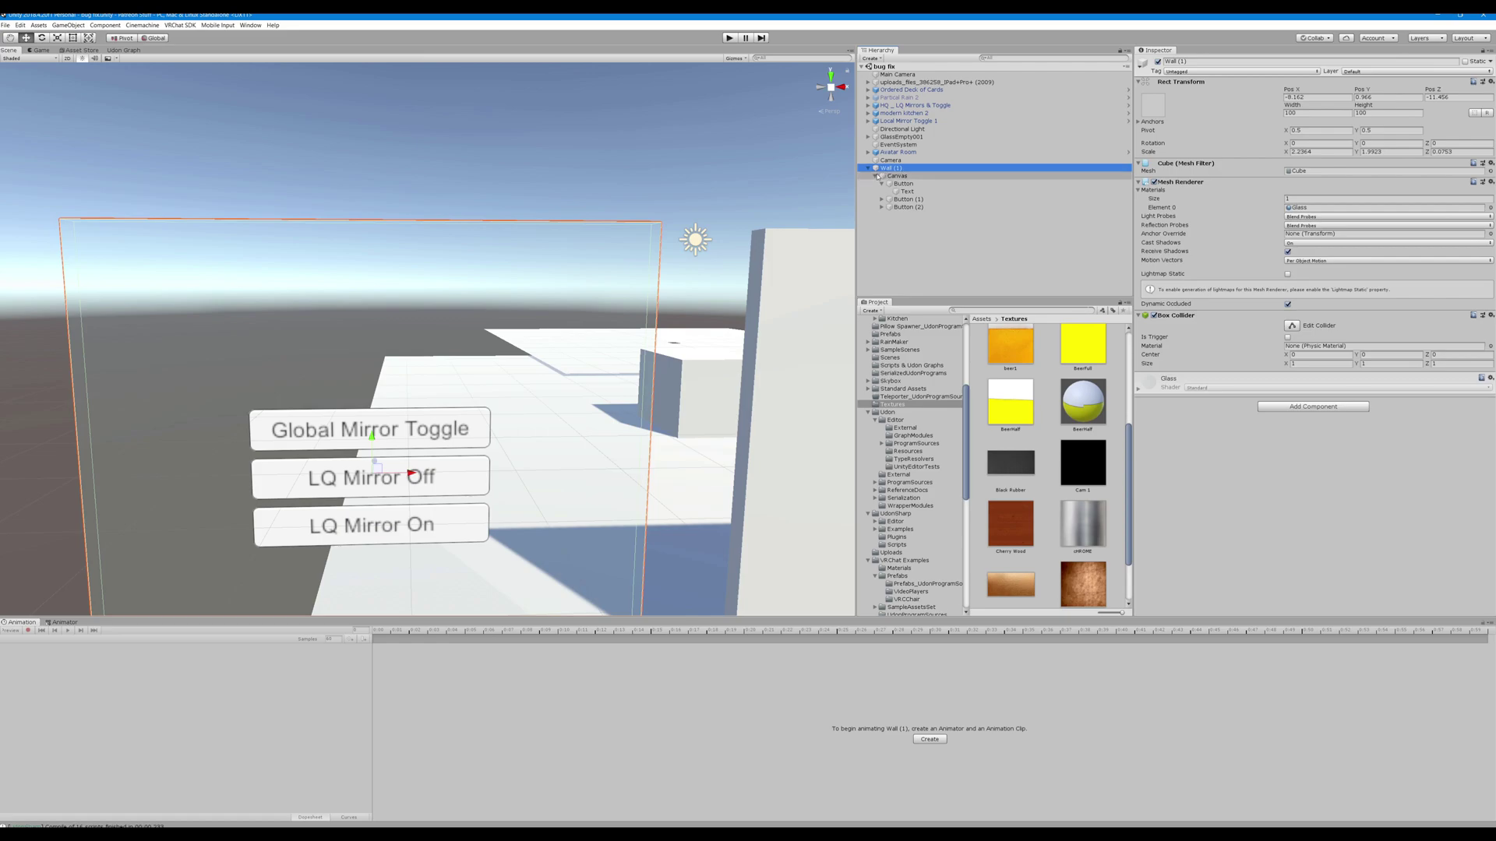
{"action": "left_click", "coordinate": [876, 176]}
Select the Partical Rain 2 object and activate it in the scene
{"action": "key", "text": "s"}
{"action": "right_click_drag", "start_coordinate": [706, 166], "coordinate": [706, 165]}
{"action": "key", "text": "d"}
{"action": "key", "text": "w"}
{"action": "left_click", "coordinate": [1099, 97]}
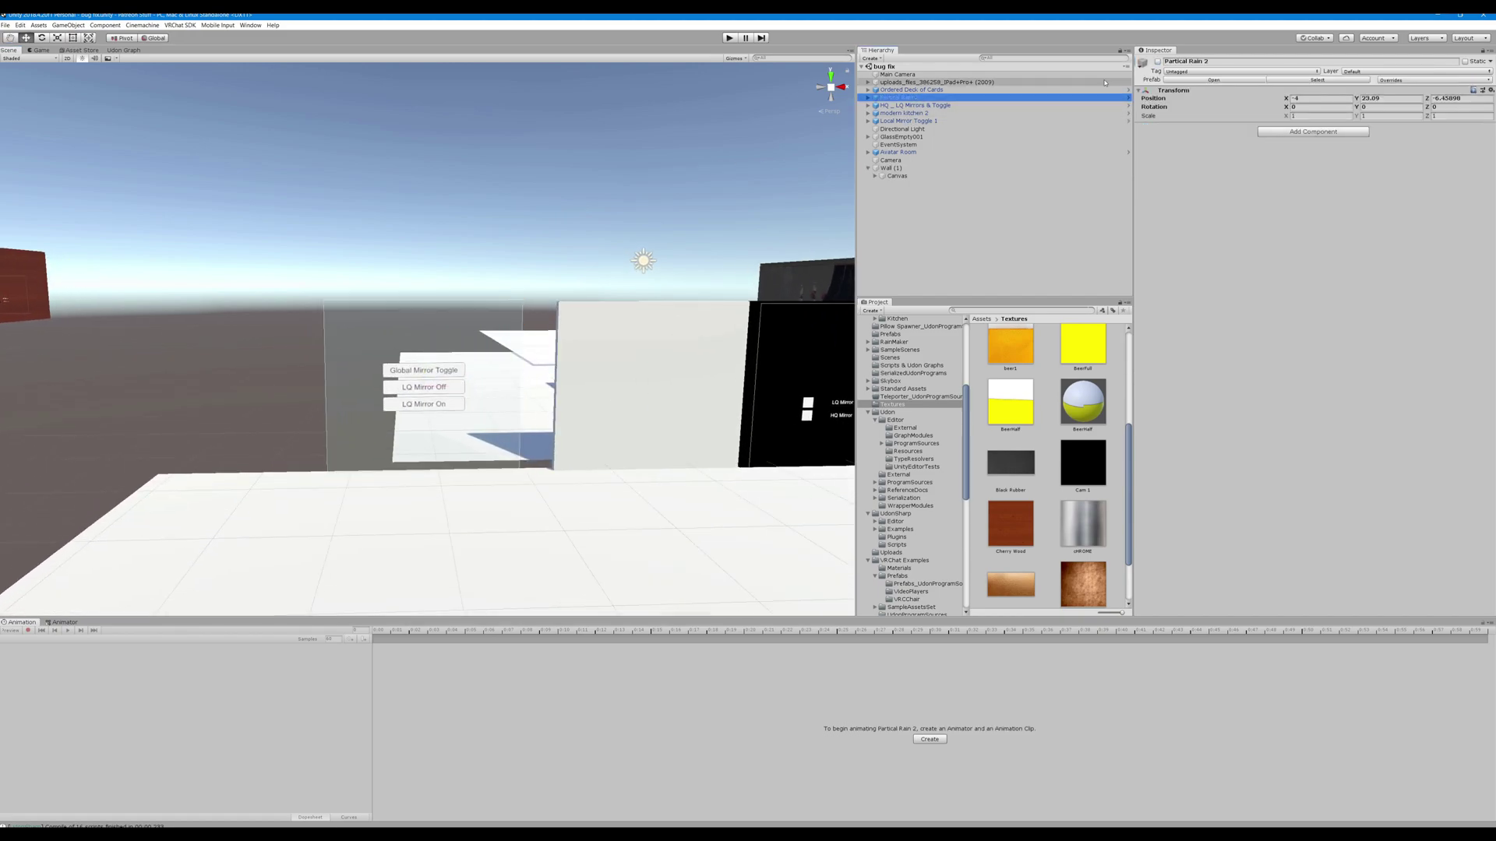
{"action": "left_click", "coordinate": [1159, 64]}
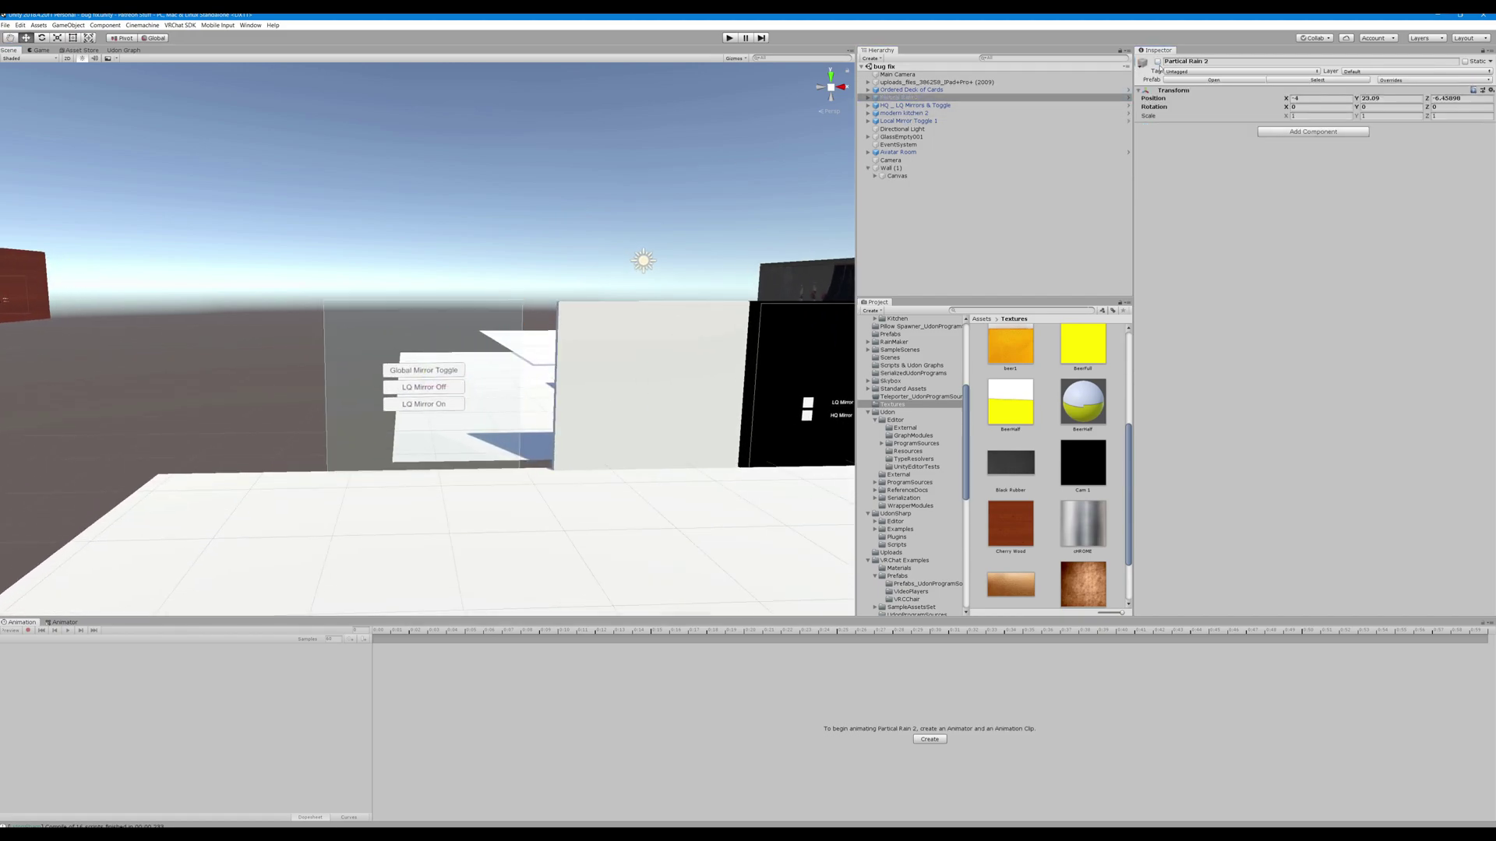
Expand Partical Rain 2 and inspect its rainfall particle system, mist particle system and Audio Source children
{"action": "key", "text": "s"}
{"action": "right_click_drag", "start_coordinate": [684, 201], "coordinate": [680, 159]}
{"action": "key", "text": "w"}
{"action": "key", "text": "s"}
{"action": "left_click", "coordinate": [867, 98]}
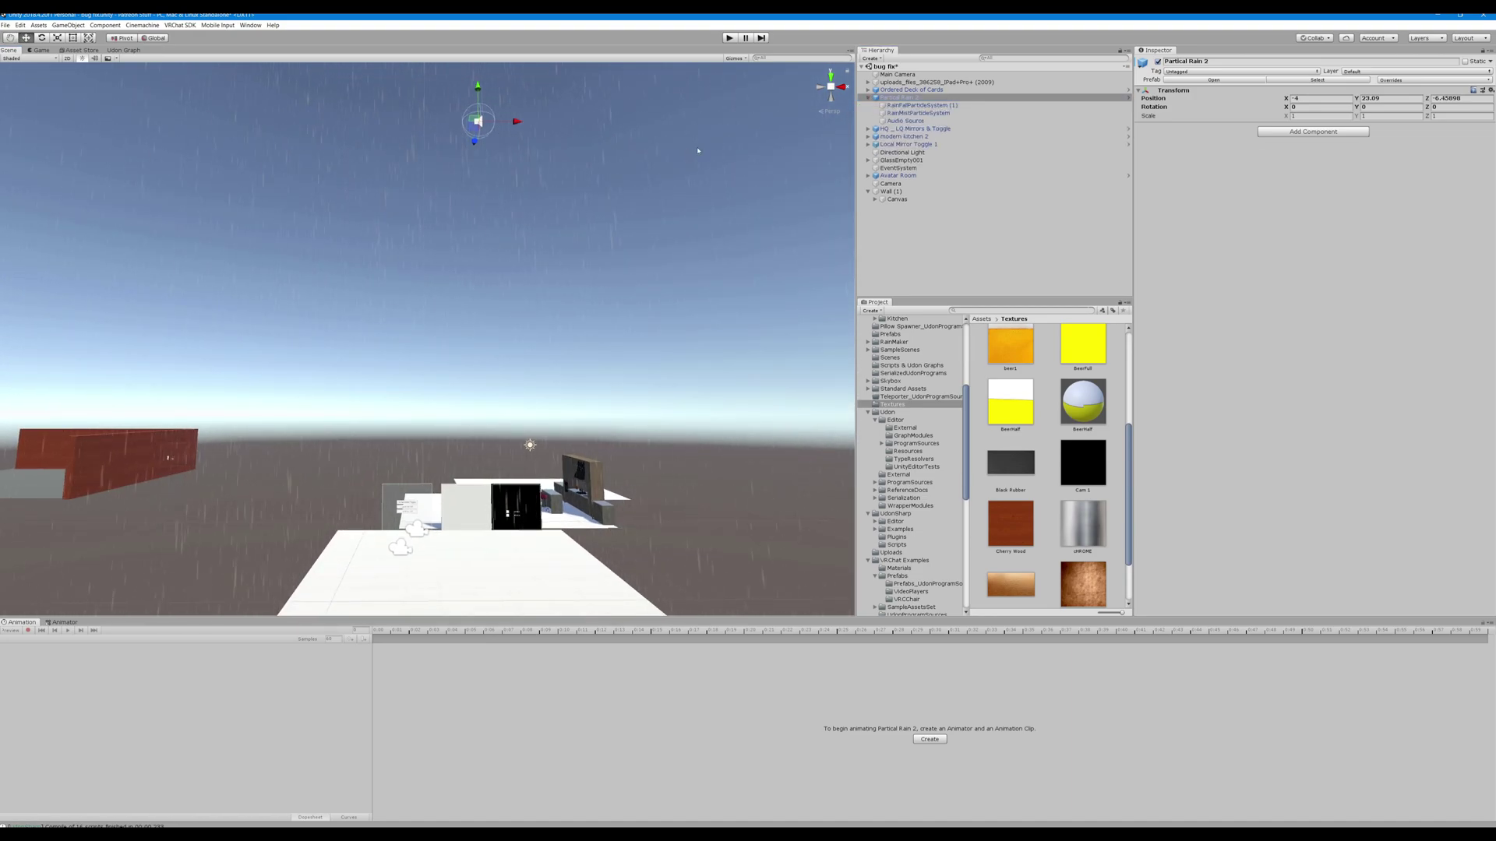
{"action": "left_click", "coordinate": [907, 106]}
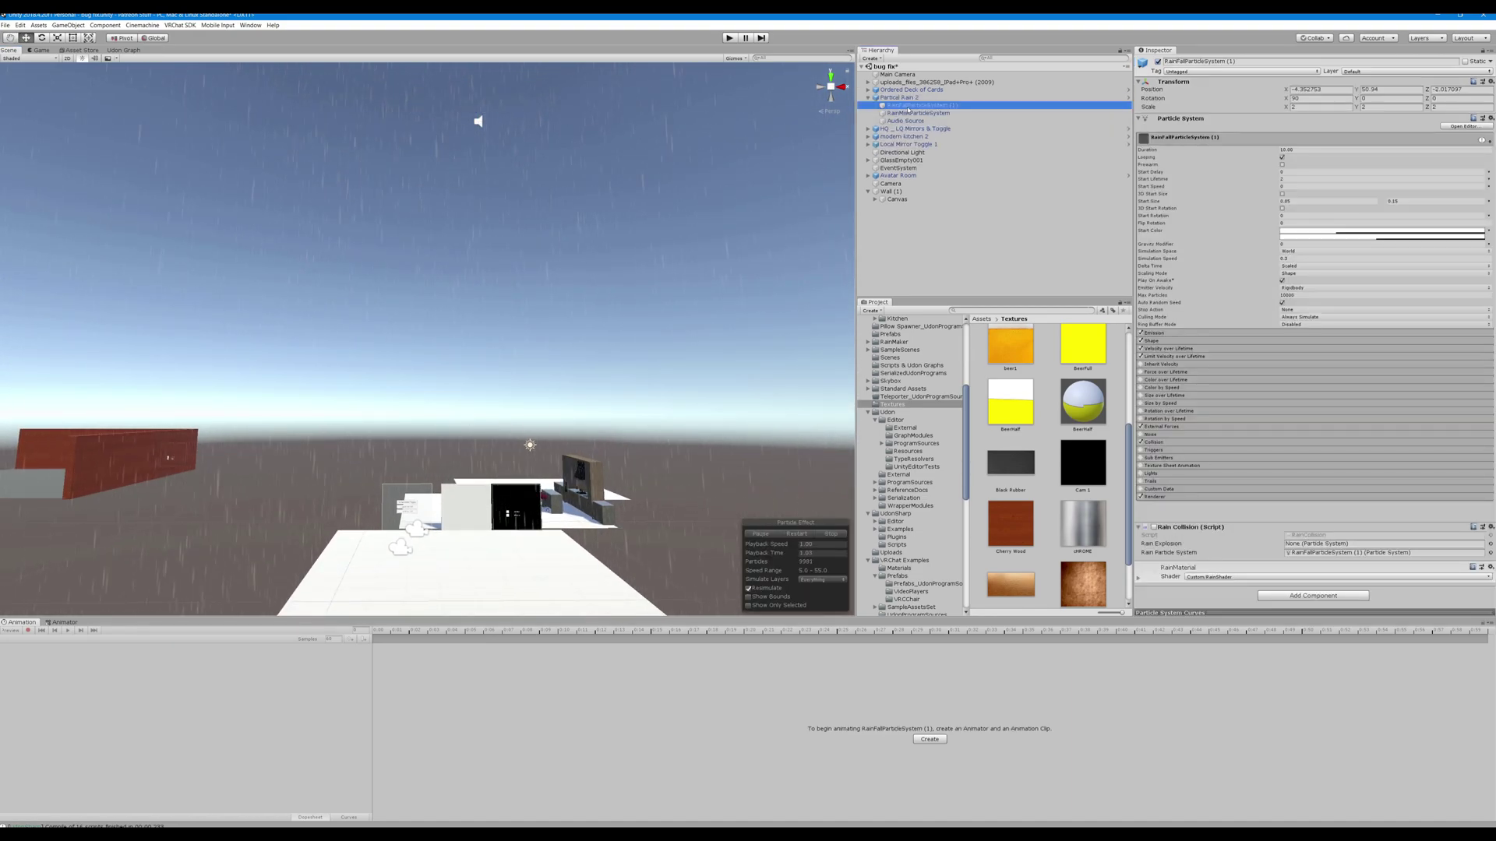
{"action": "mouse_move", "coordinate": [1215, 251]}
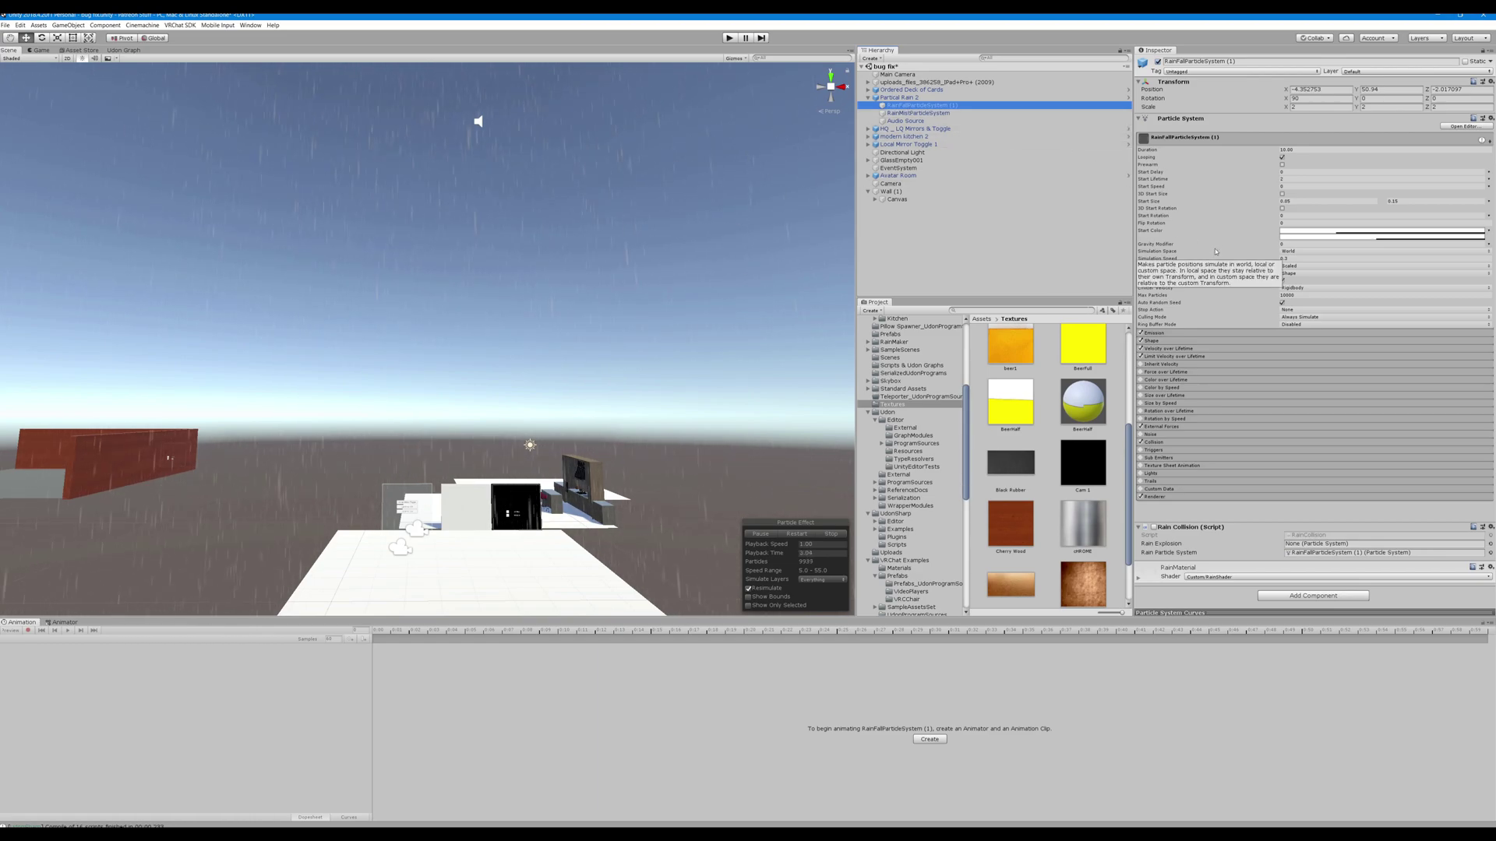
{"action": "left_click", "coordinate": [914, 115]}
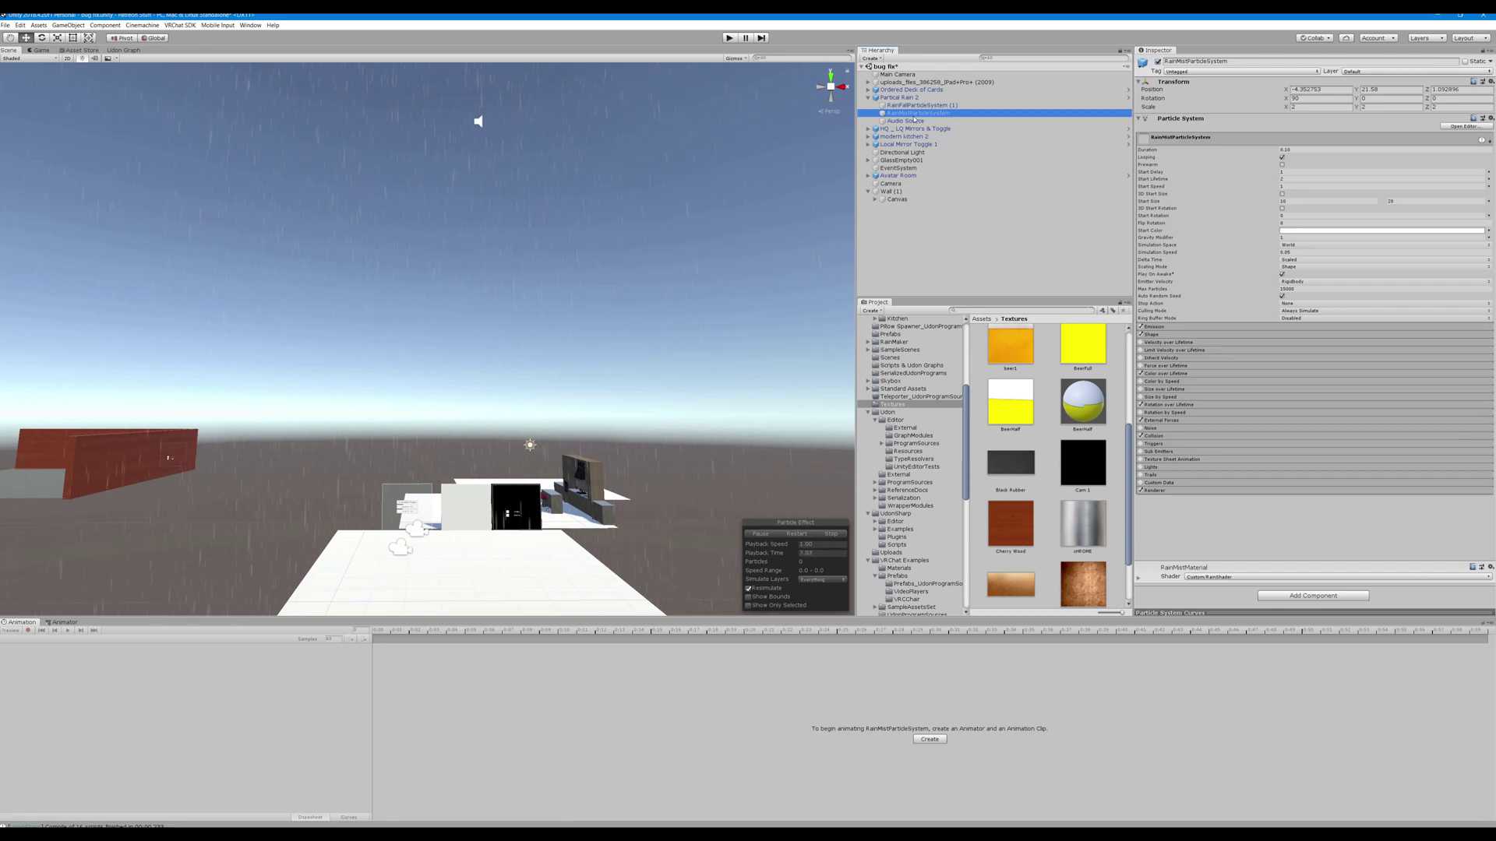
{"action": "left_click", "coordinate": [913, 122]}
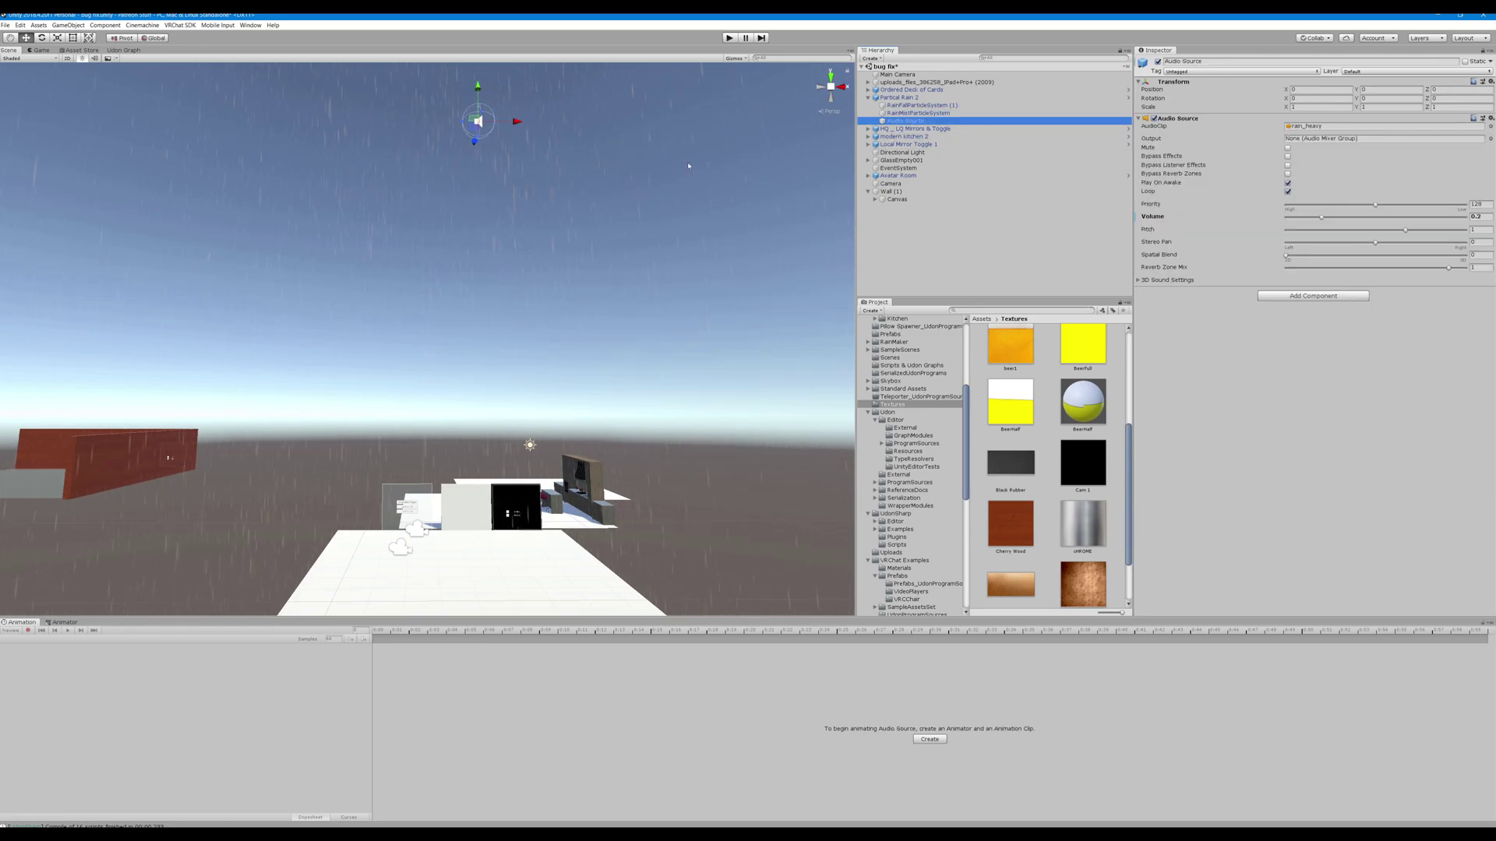
Select RainFallParticleSystem (1) and examine the rain falling over the white floor and mirror walls
{"action": "right_click_drag", "start_coordinate": [678, 149], "coordinate": [680, 201]}
{"action": "key", "text": "w"}
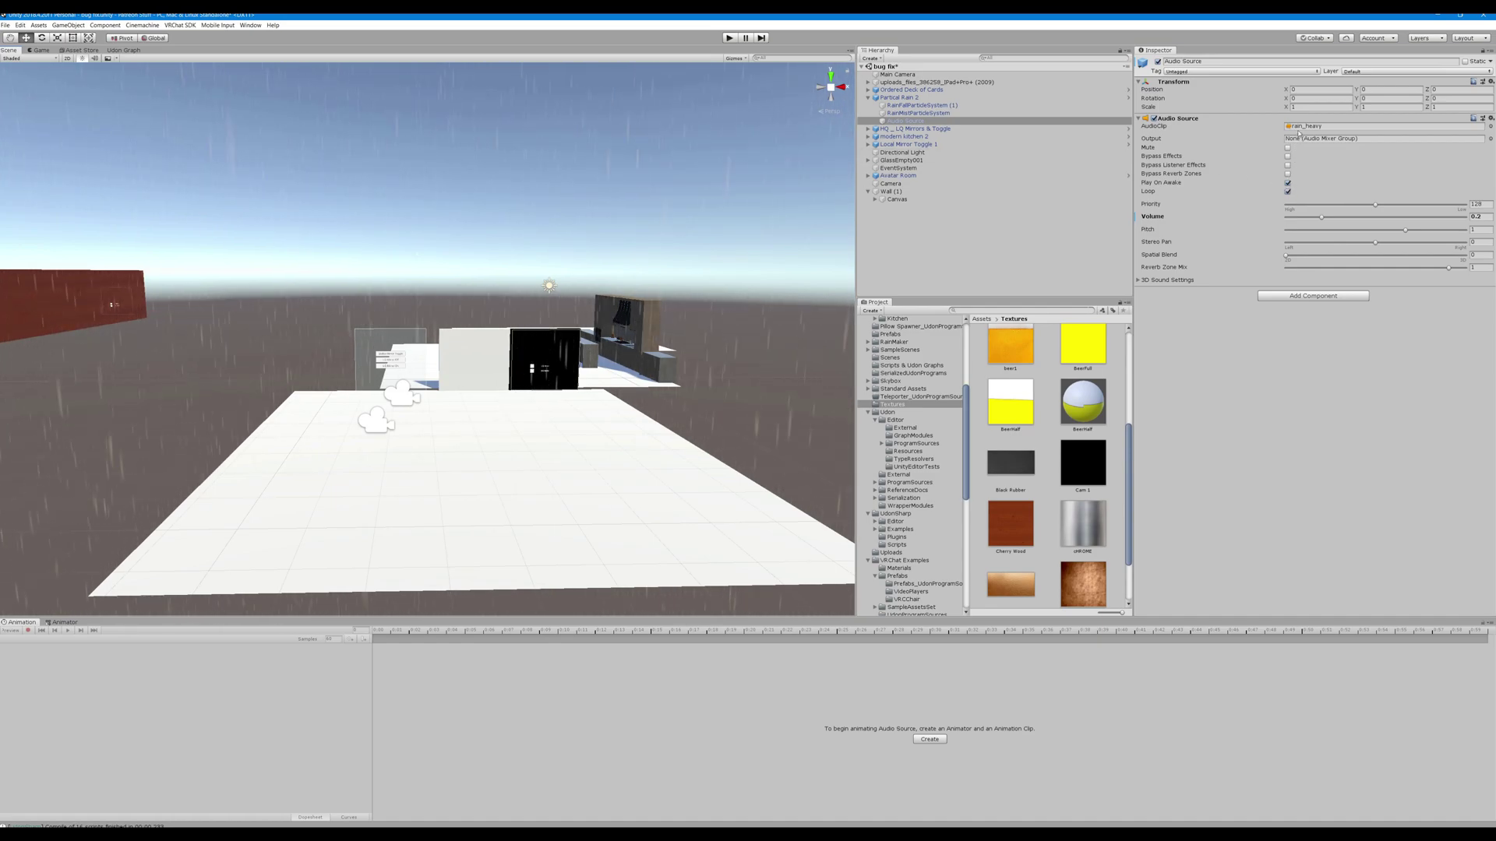
{"action": "left_click", "coordinate": [938, 116]}
{"action": "left_click", "coordinate": [923, 106]}
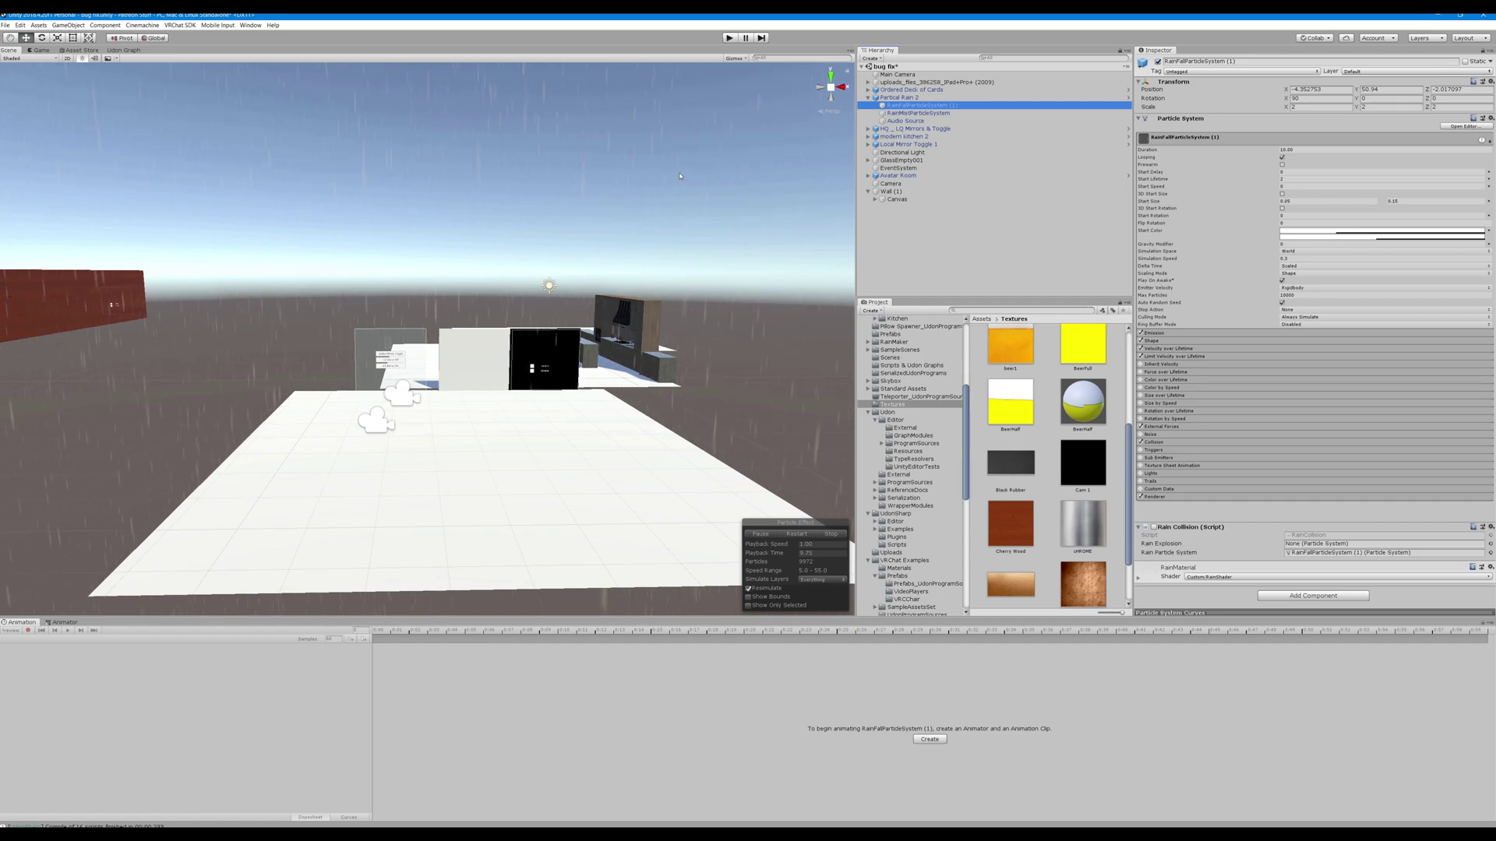
{"action": "scroll", "coordinate": [680, 176], "scroll_direction": "down", "scroll_amount": 8}
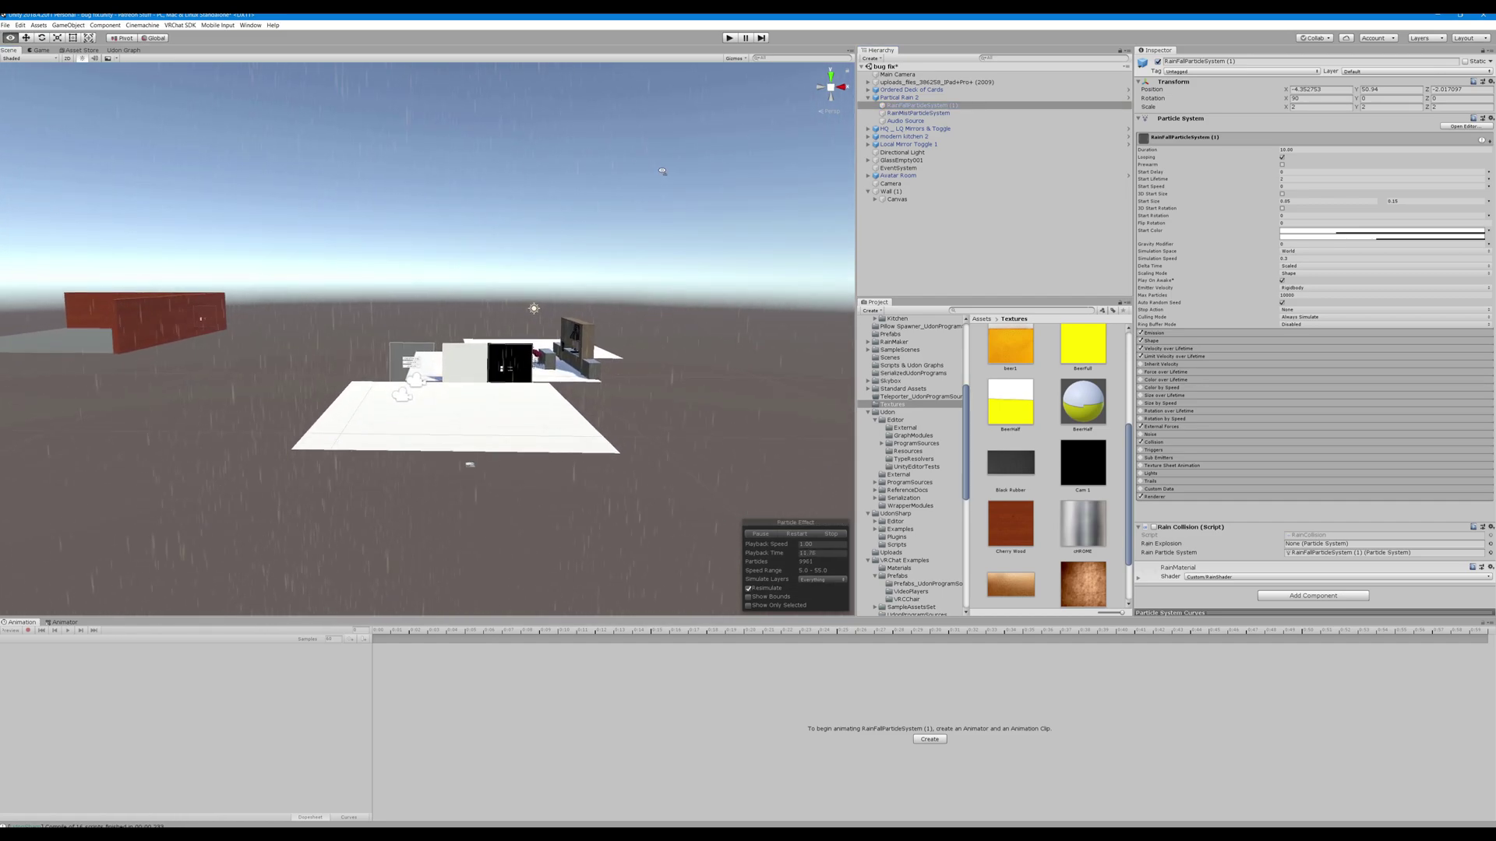
{"action": "scroll", "coordinate": [662, 171], "scroll_direction": "up", "scroll_amount": 8}
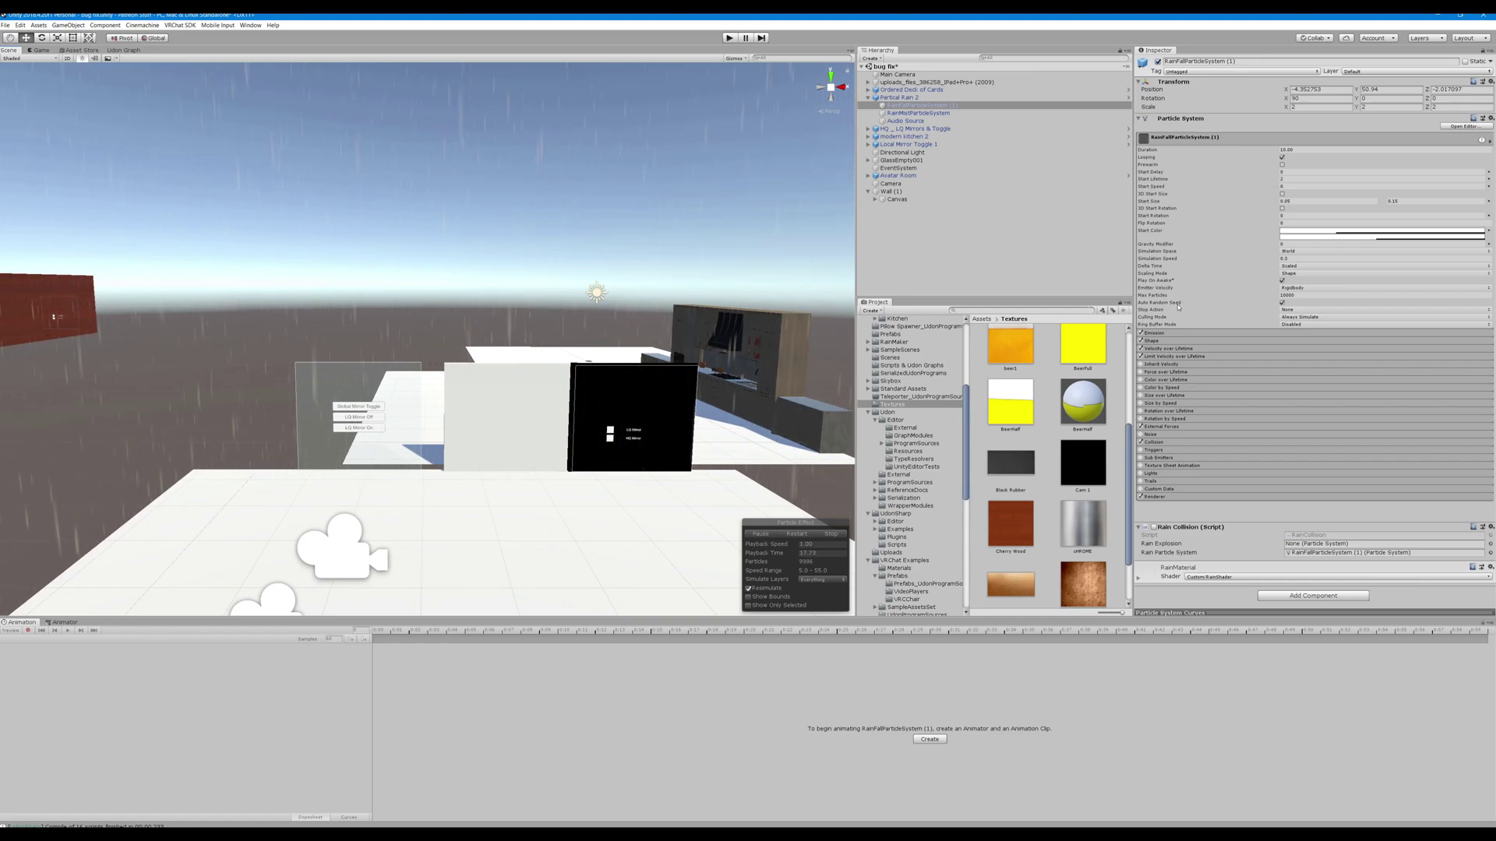
Open the rainfall particle system's Shape settings and examine its cone emitter and rain cloud from a distance
{"action": "left_click", "coordinate": [1145, 341]}
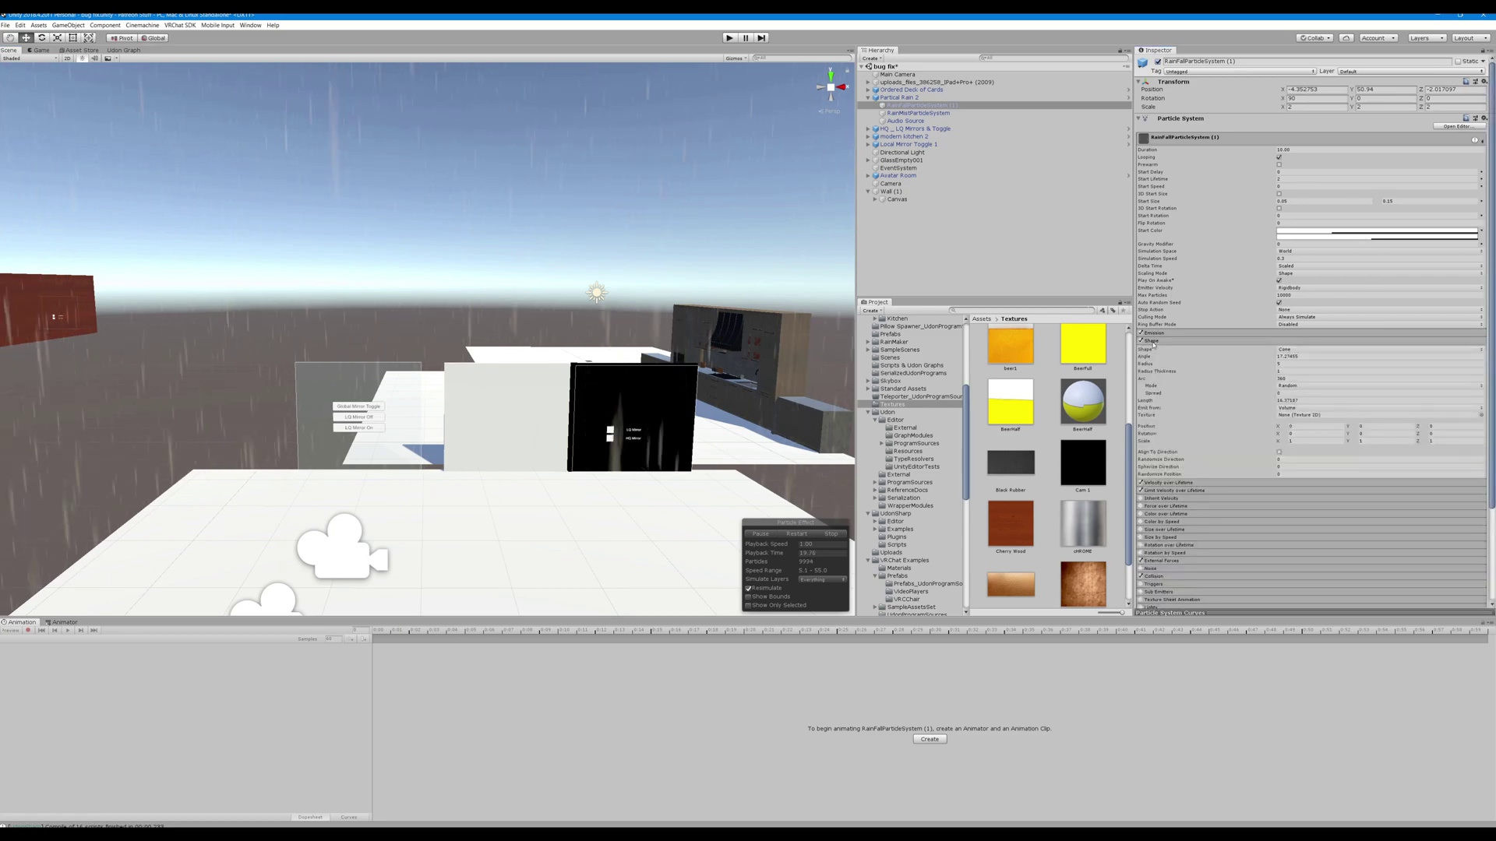
{"action": "scroll", "coordinate": [684, 287], "scroll_direction": "down", "scroll_amount": 6}
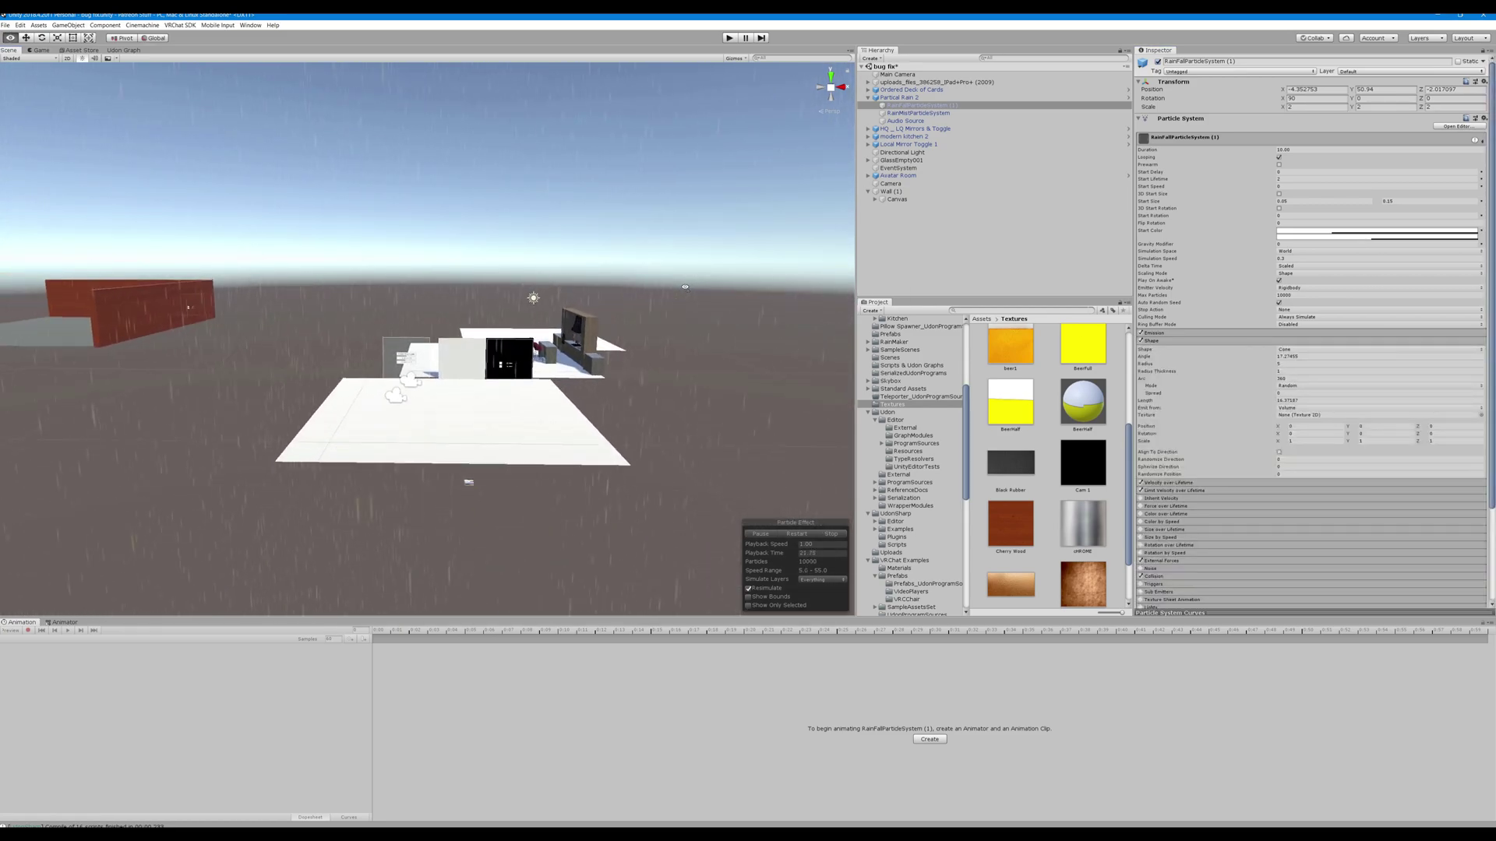
{"action": "right_click_drag", "start_coordinate": [685, 287], "coordinate": [679, 162]}
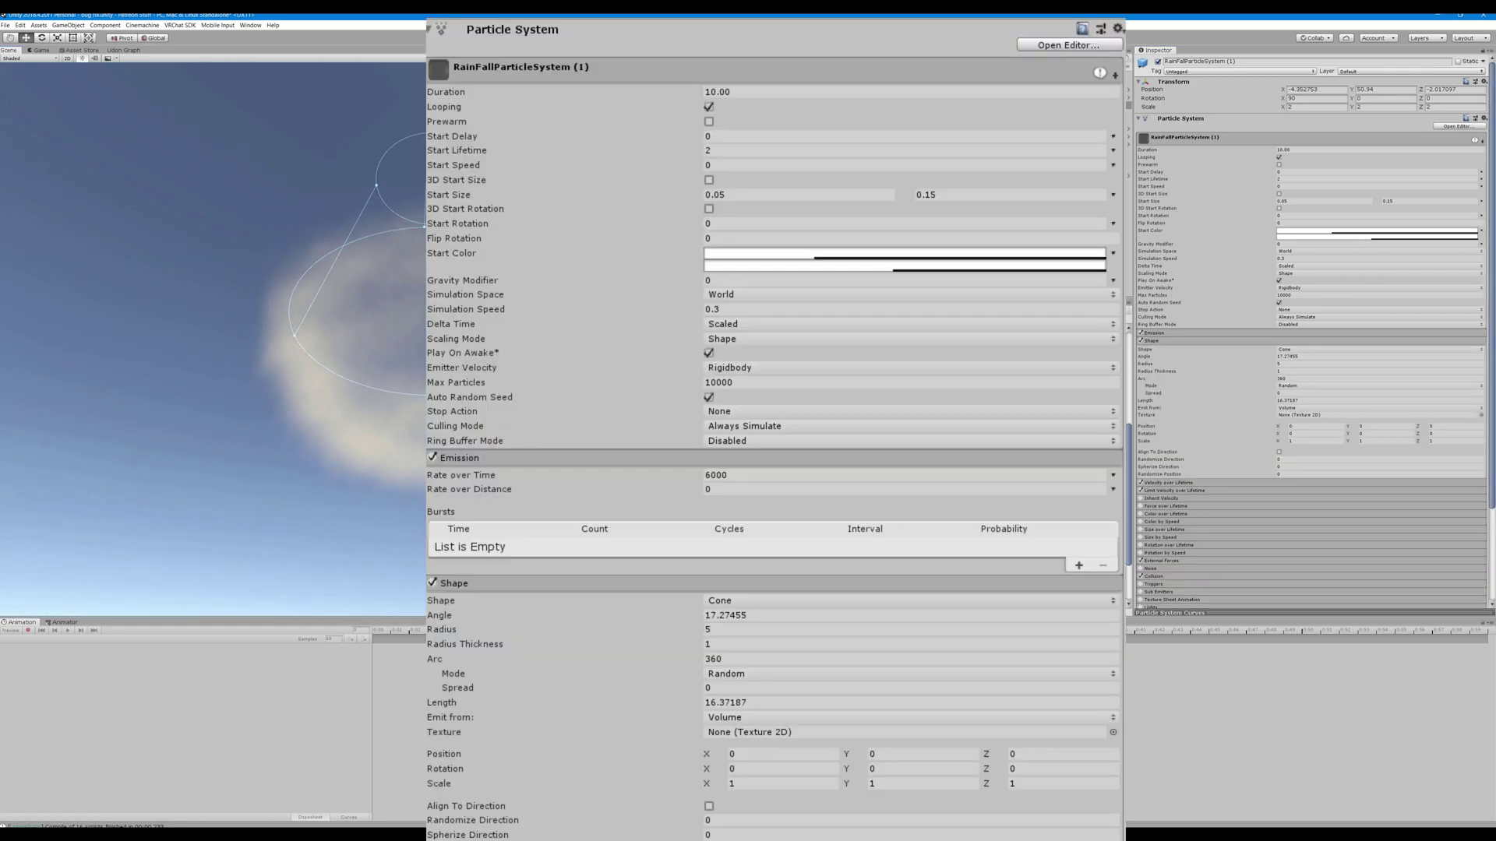
{"action": "scroll", "coordinate": [400, 207], "scroll_direction": "down", "scroll_amount": 5}
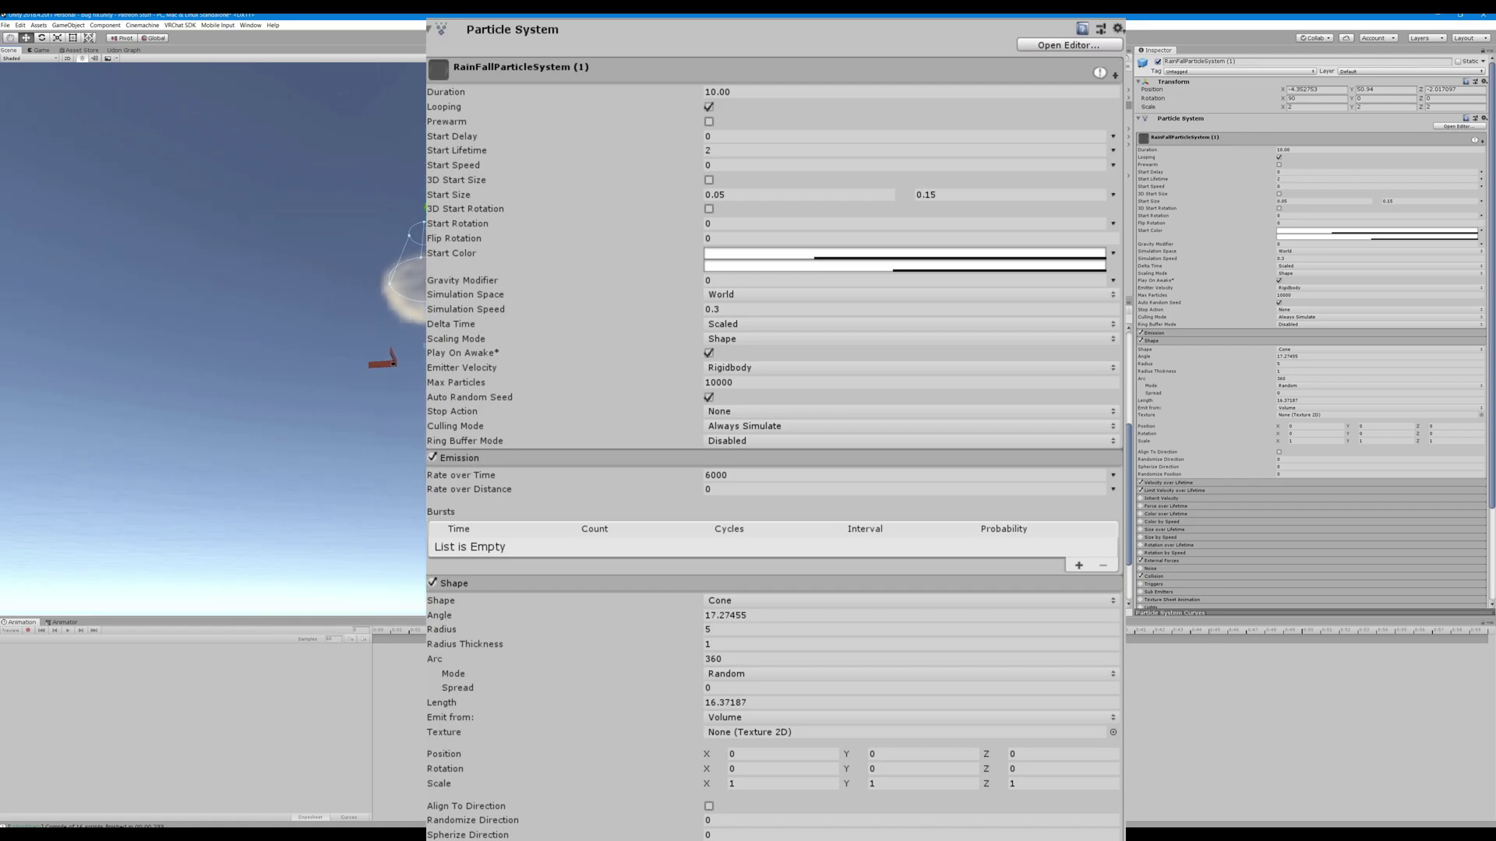
{"action": "right_click_drag", "start_coordinate": [679, 163], "coordinate": [801, 284]}
{"action": "key", "text": "w"}
{"action": "key", "text": "w"}
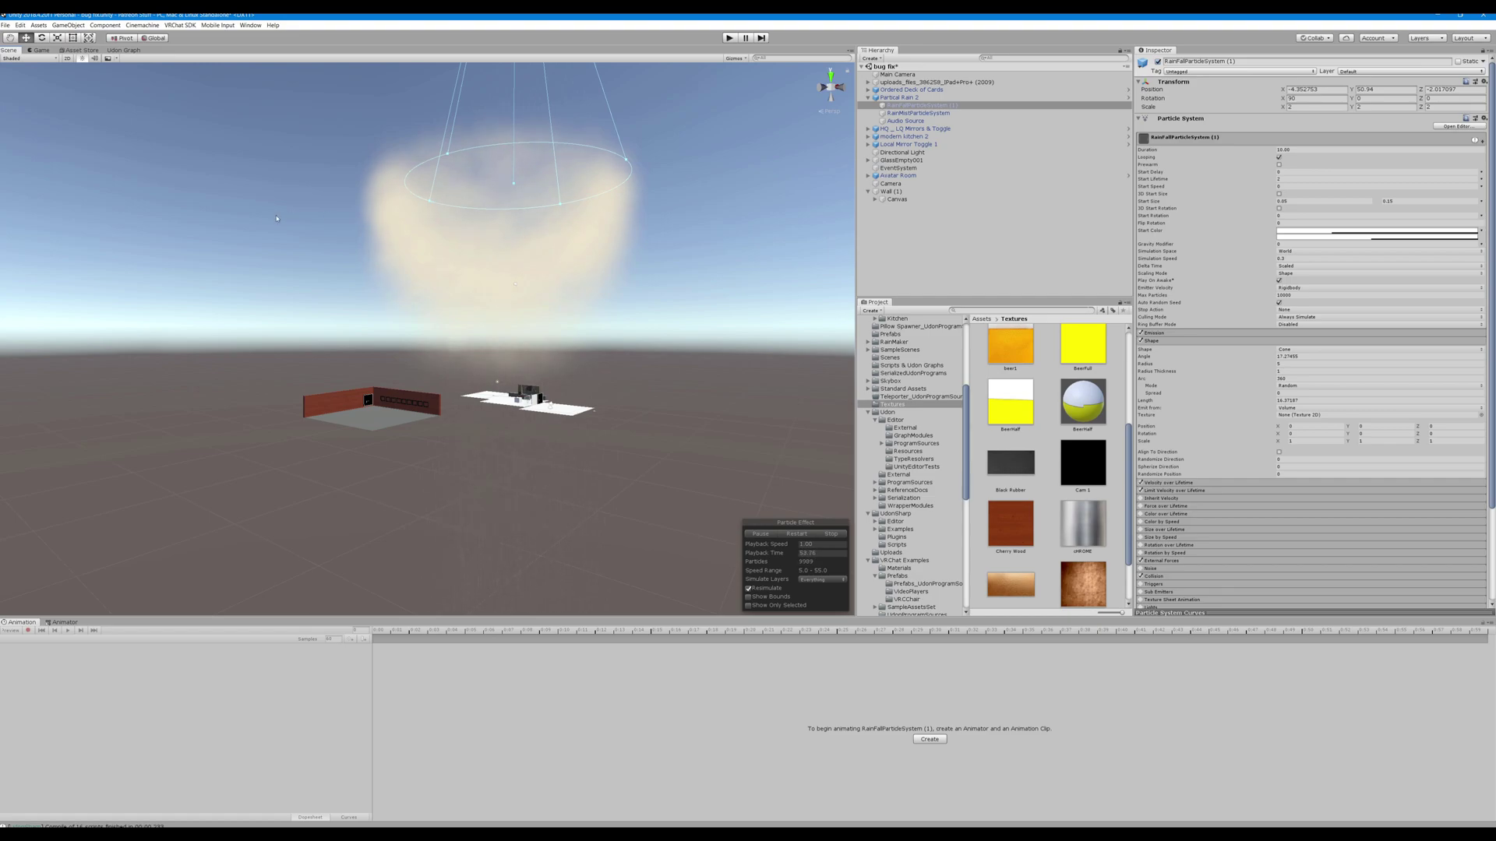
Examine the rain coverage around the brick room and close to the mirror button wall, and again from far away
{"action": "right_click_drag", "start_coordinate": [569, 320], "coordinate": [584, 324]}
{"action": "key", "text": "w"}
{"action": "key", "text": "w"}
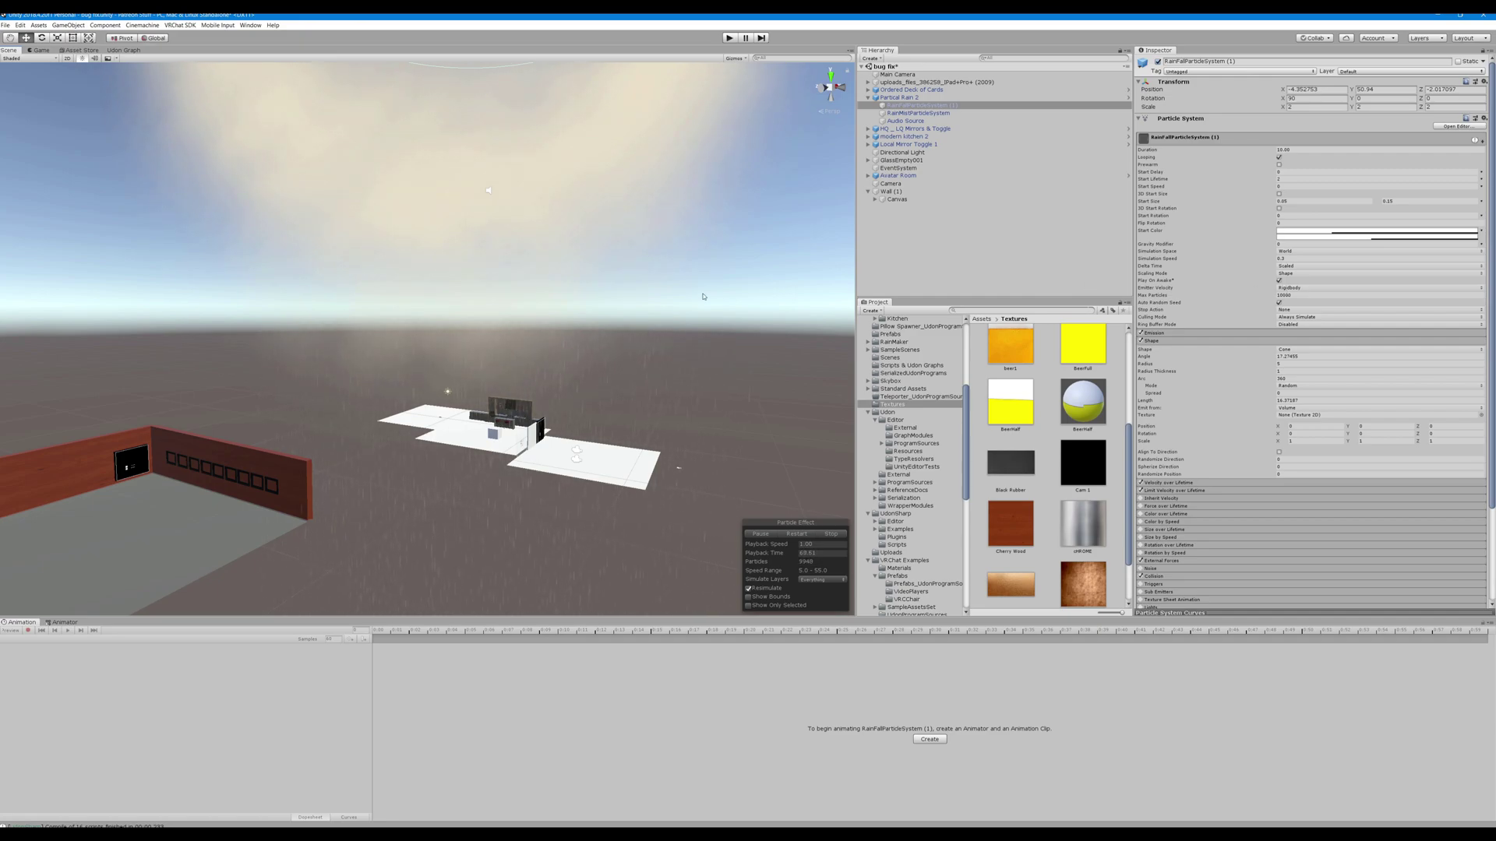
{"action": "right_click_drag", "start_coordinate": [681, 291], "coordinate": [514, 295]}
{"action": "key", "text": "w"}
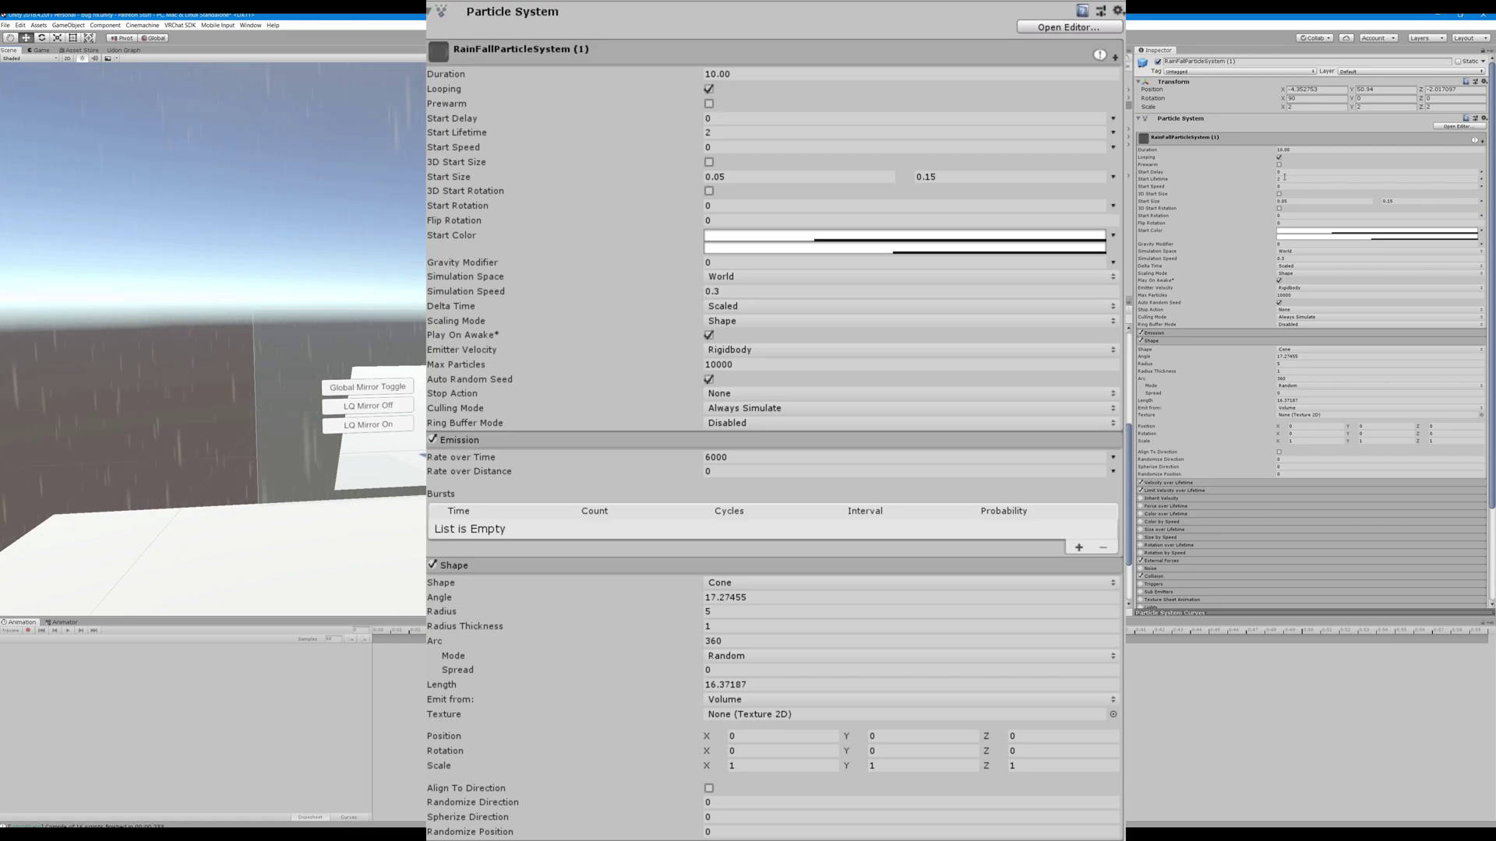
{"action": "right_click_drag", "start_coordinate": [546, 335], "coordinate": [651, 332]}
{"action": "key", "text": "s"}
{"action": "right_click_drag", "start_coordinate": [740, 229], "coordinate": [549, 180]}
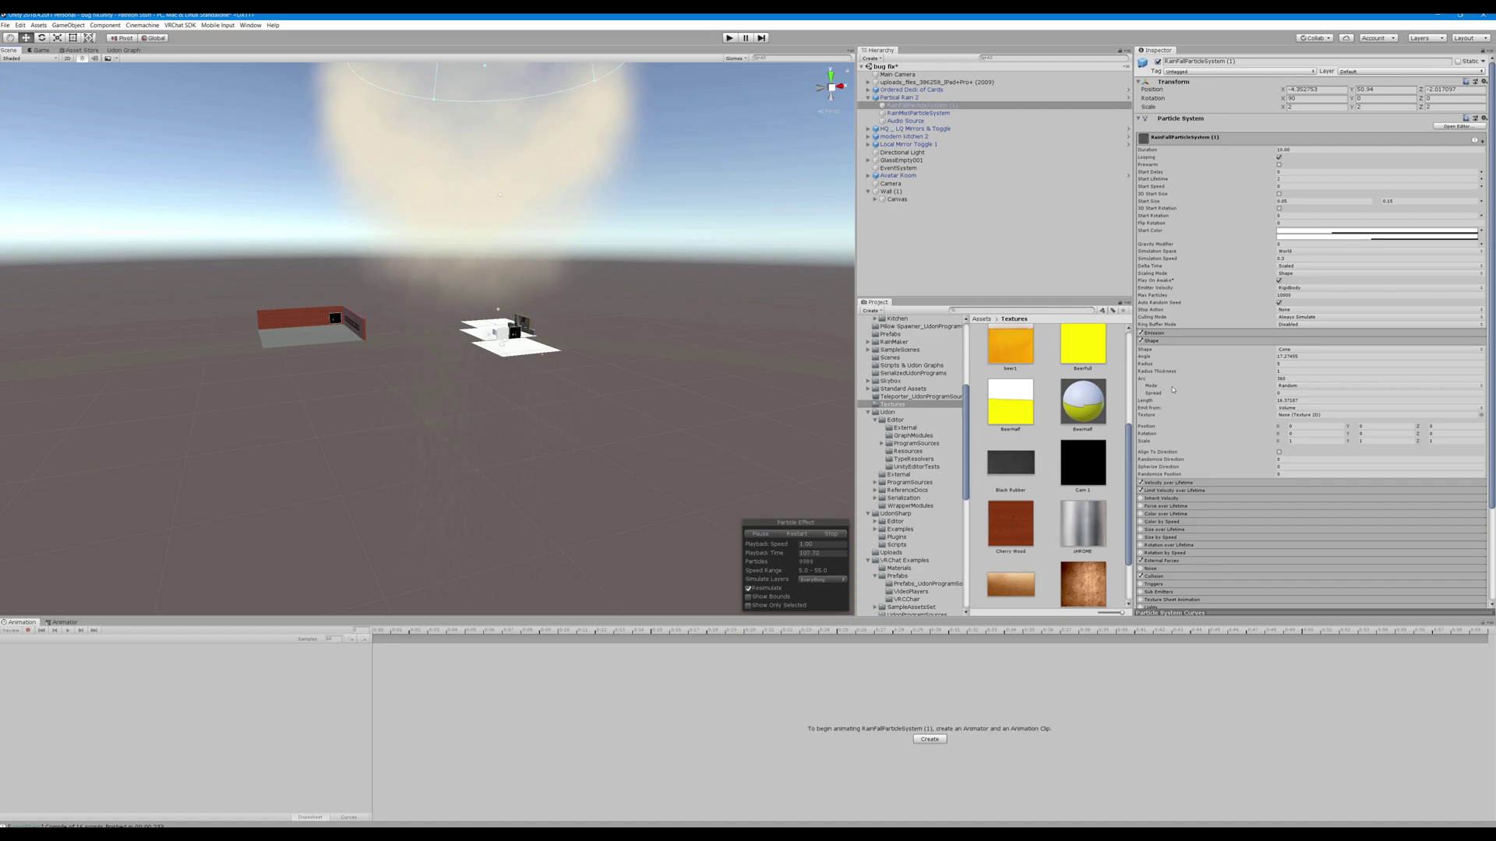
Expand the rainfall particle system's Emission settings, check the rain over the floor, and collapse the Shape settings
{"action": "scroll", "coordinate": [1172, 390], "scroll_direction": "down", "scroll_amount": 1}
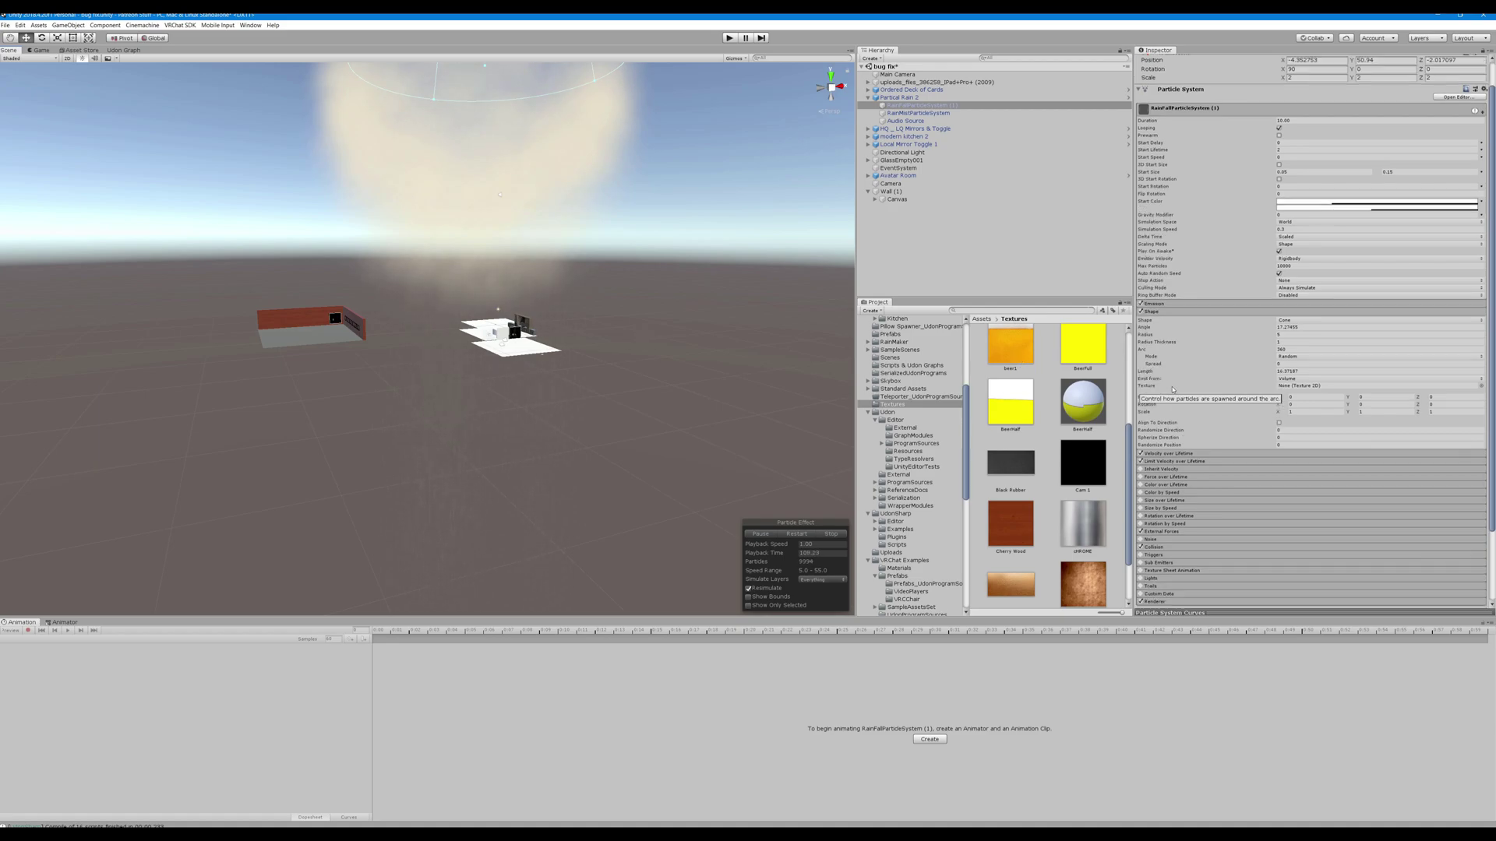
{"action": "left_click", "coordinate": [1161, 303]}
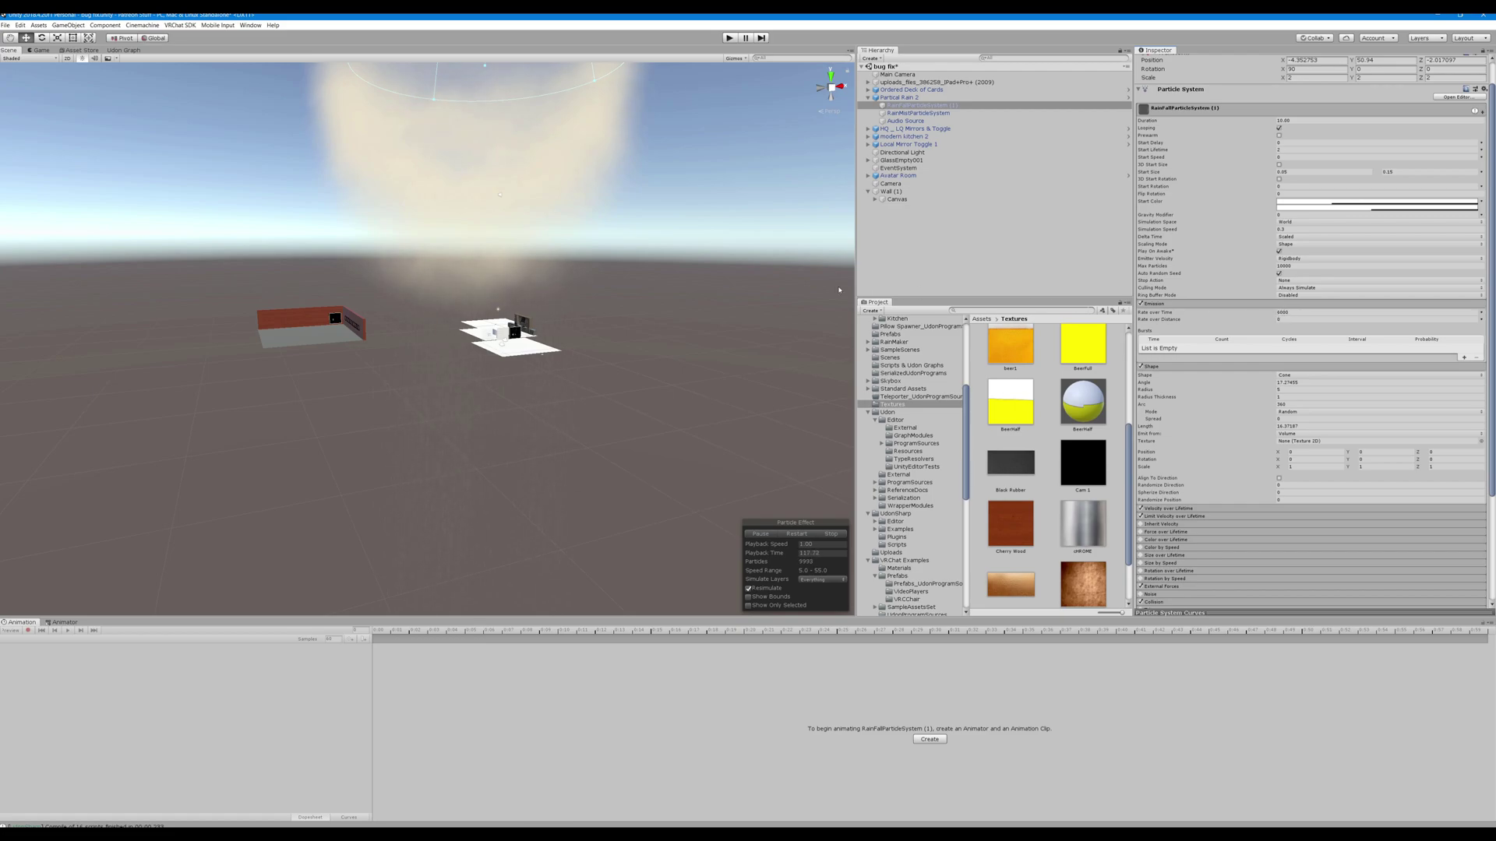
{"action": "right_click_drag", "start_coordinate": [680, 287], "coordinate": [723, 289]}
{"action": "key", "text": "w"}
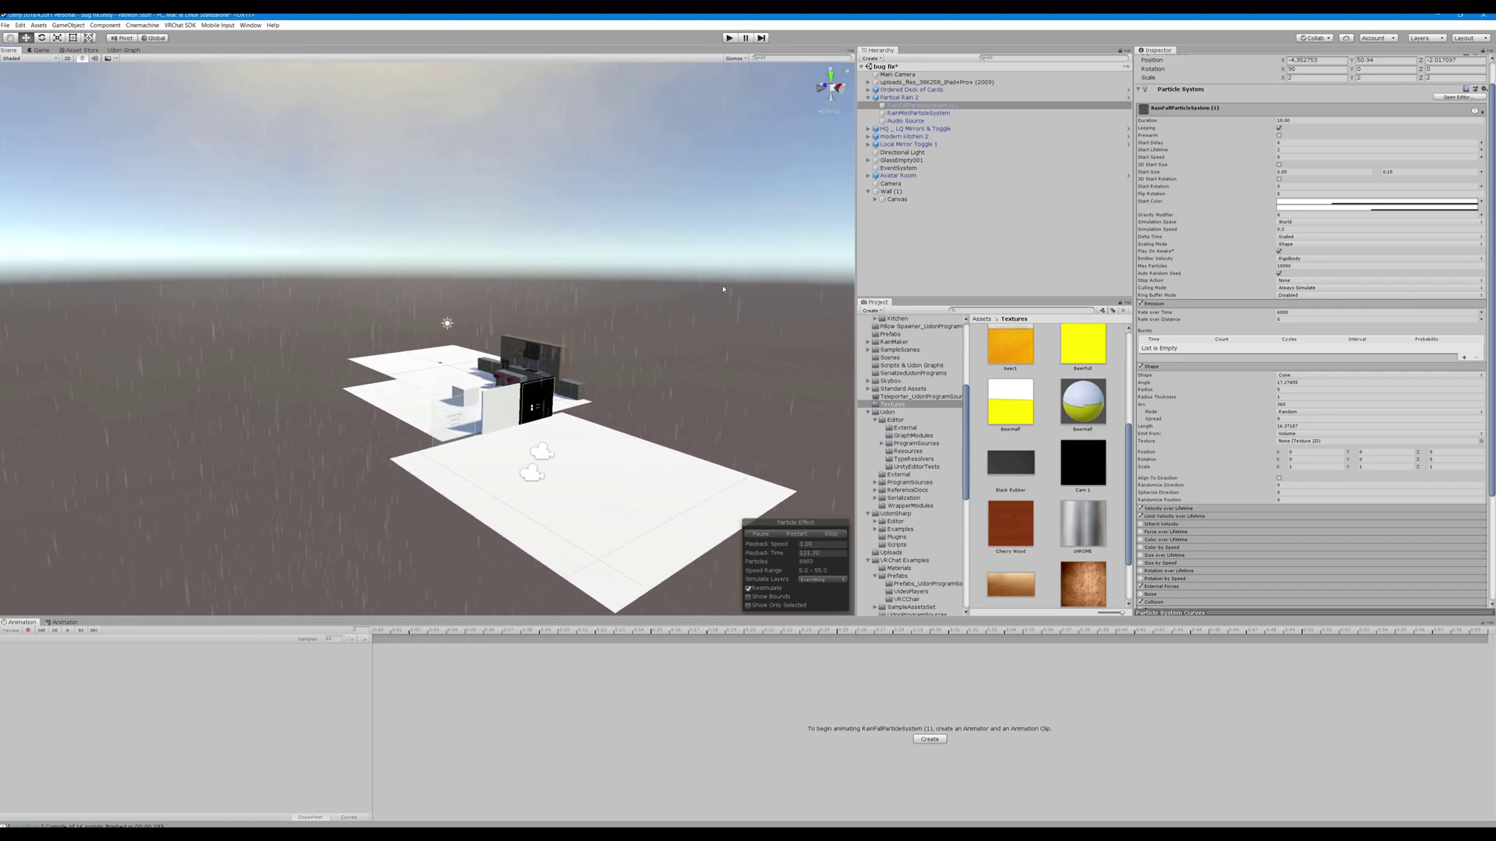
{"action": "left_click", "coordinate": [1173, 367]}
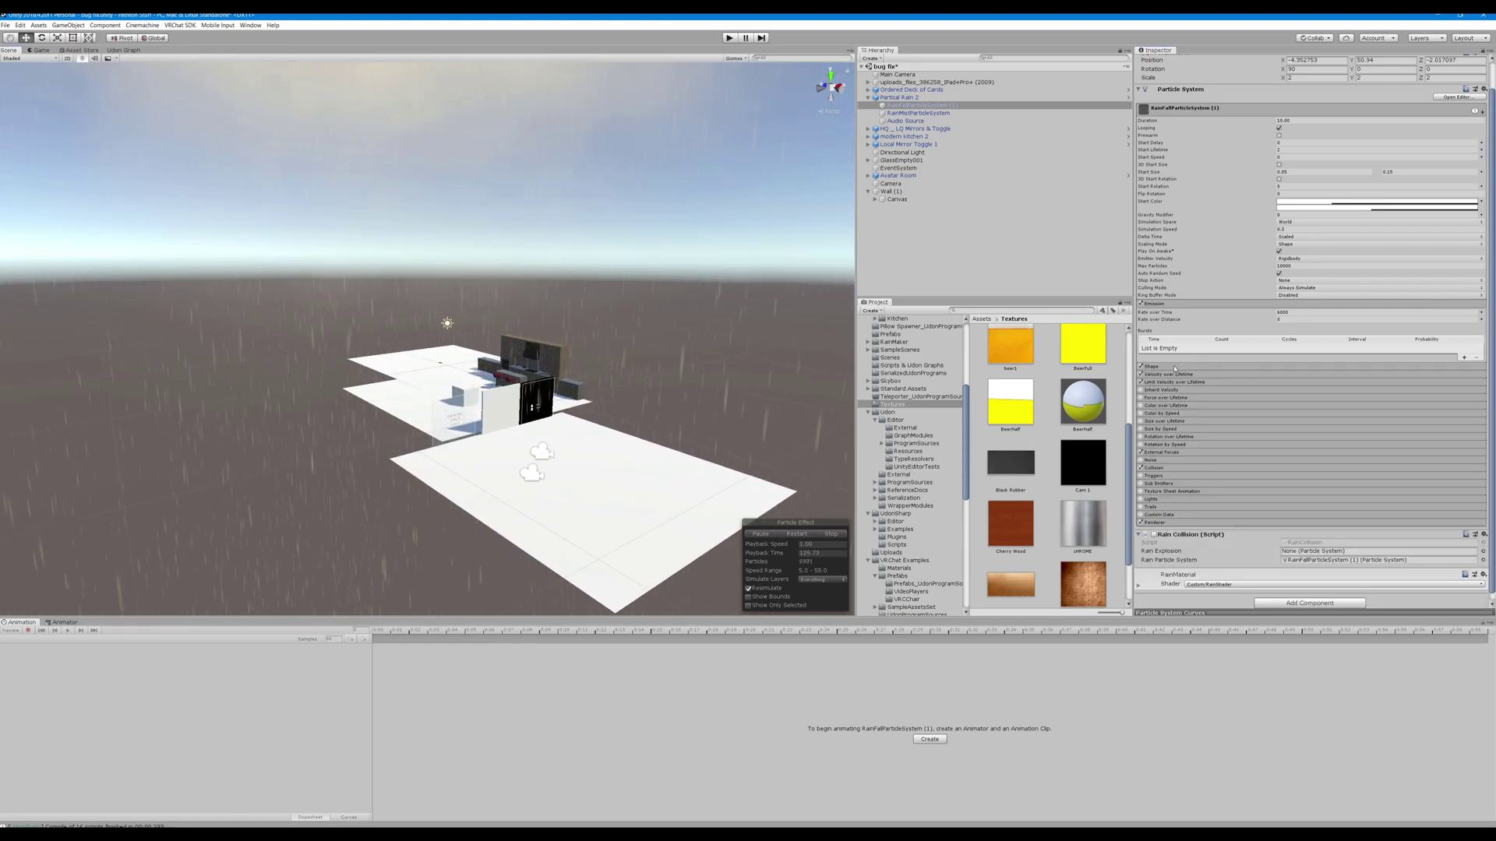
{"action": "left_click", "coordinate": [1174, 367]}
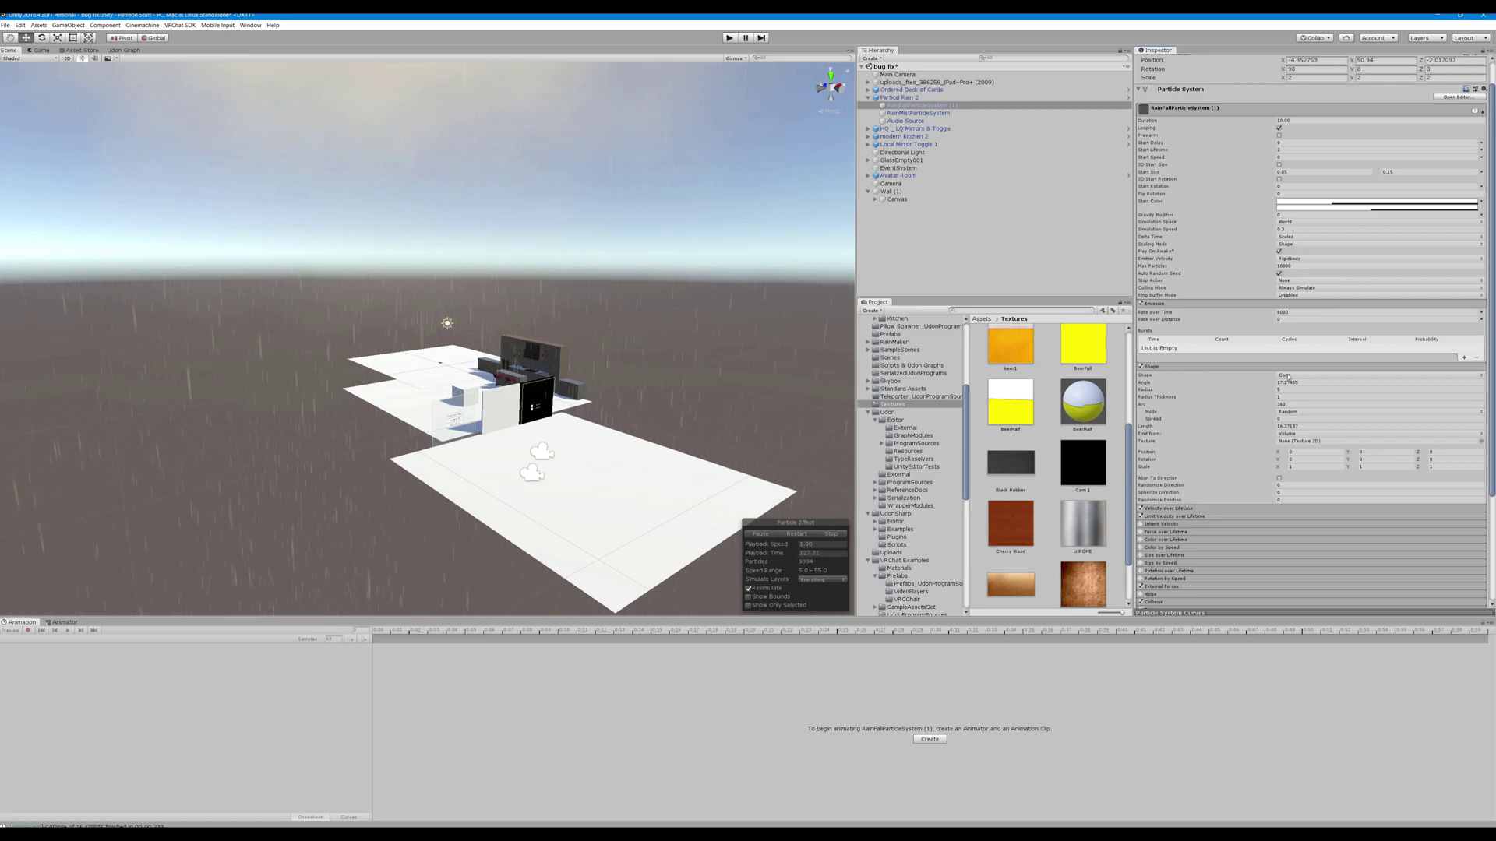
{"action": "left_click", "coordinate": [1185, 368]}
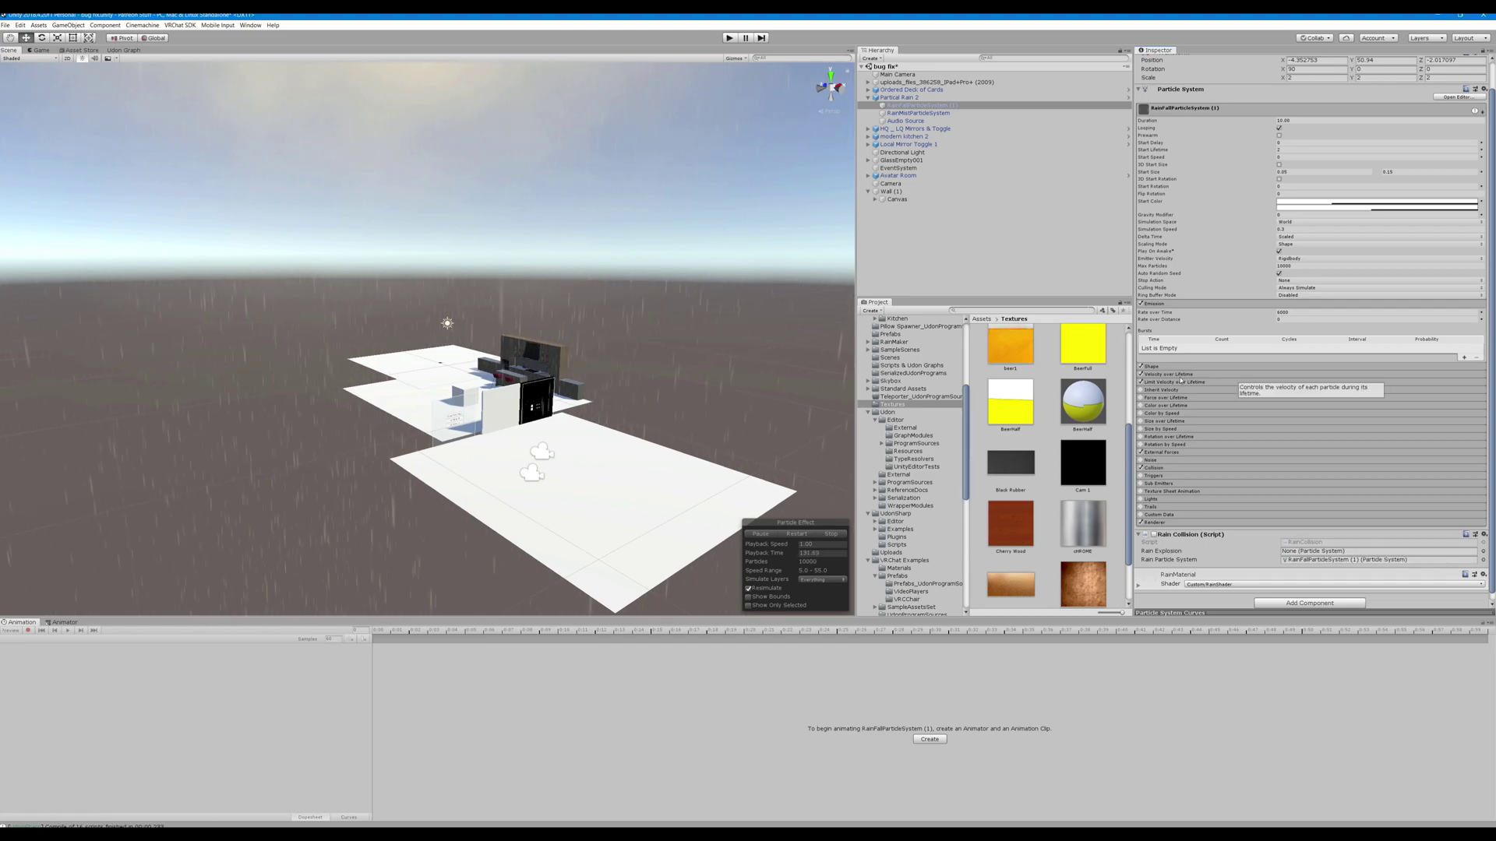
Inspect the rainfall particle system's Velocity over Lifetime and External Forces settings, collapsing each of them again
{"action": "left_click", "coordinate": [1181, 375]}
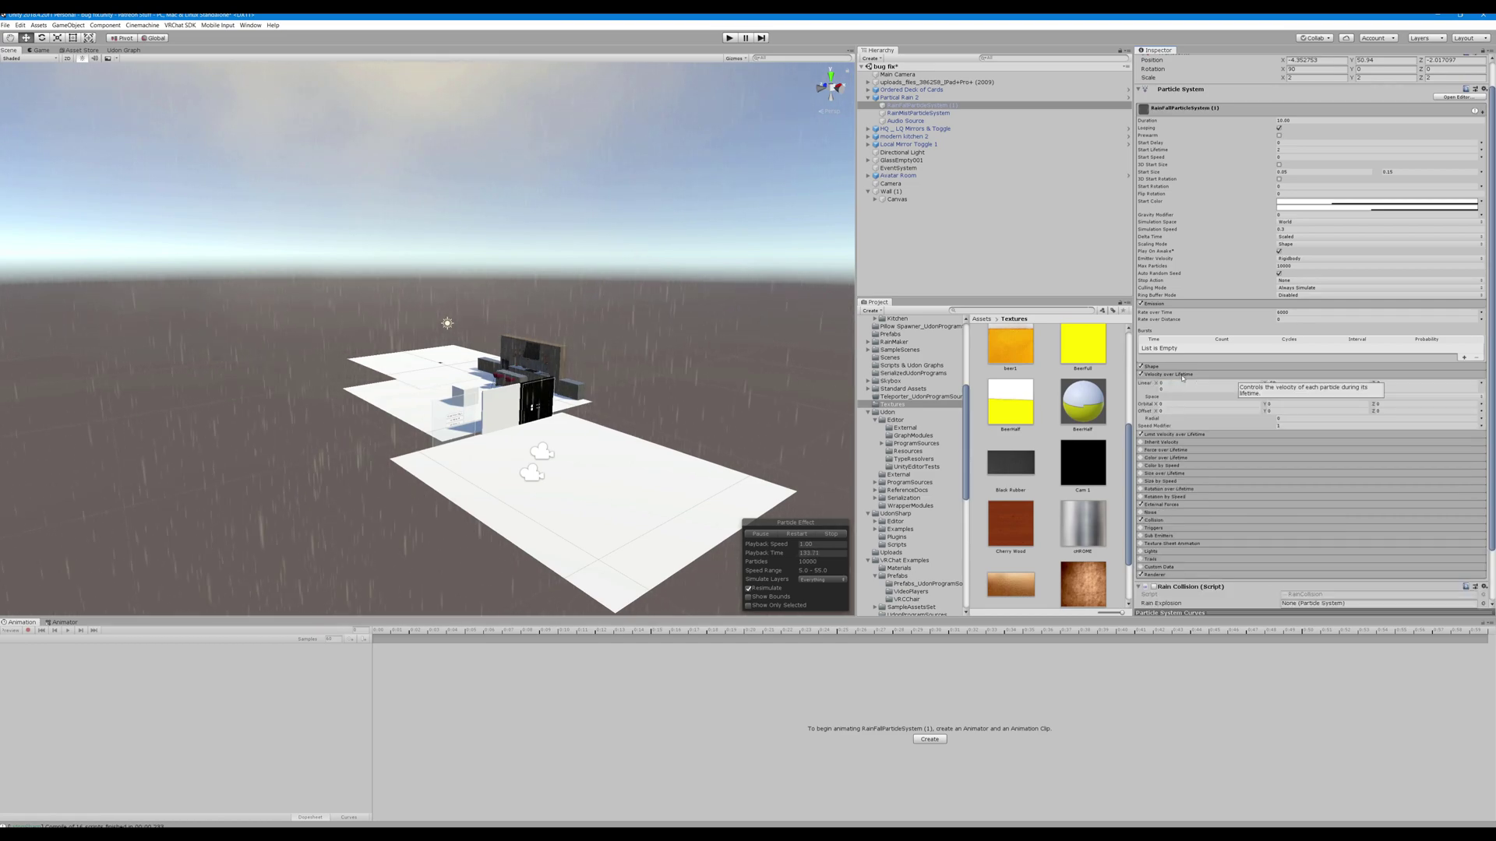
{"action": "left_click", "coordinate": [1182, 375]}
{"action": "left_click", "coordinate": [1181, 381]}
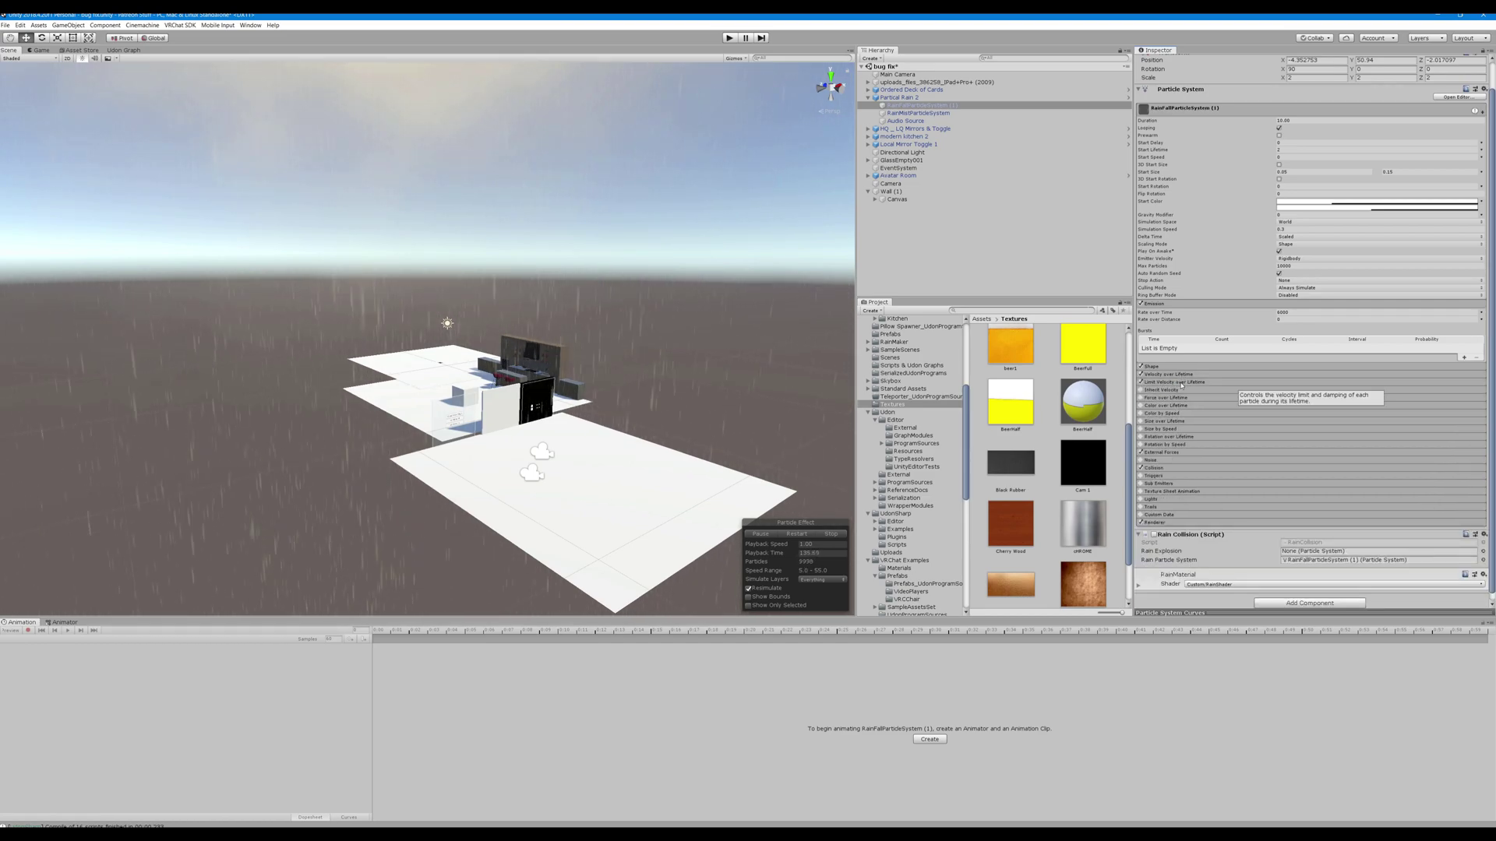
{"action": "scroll", "coordinate": [1172, 437], "scroll_direction": "down", "scroll_amount": 1}
{"action": "left_click", "coordinate": [1177, 445]}
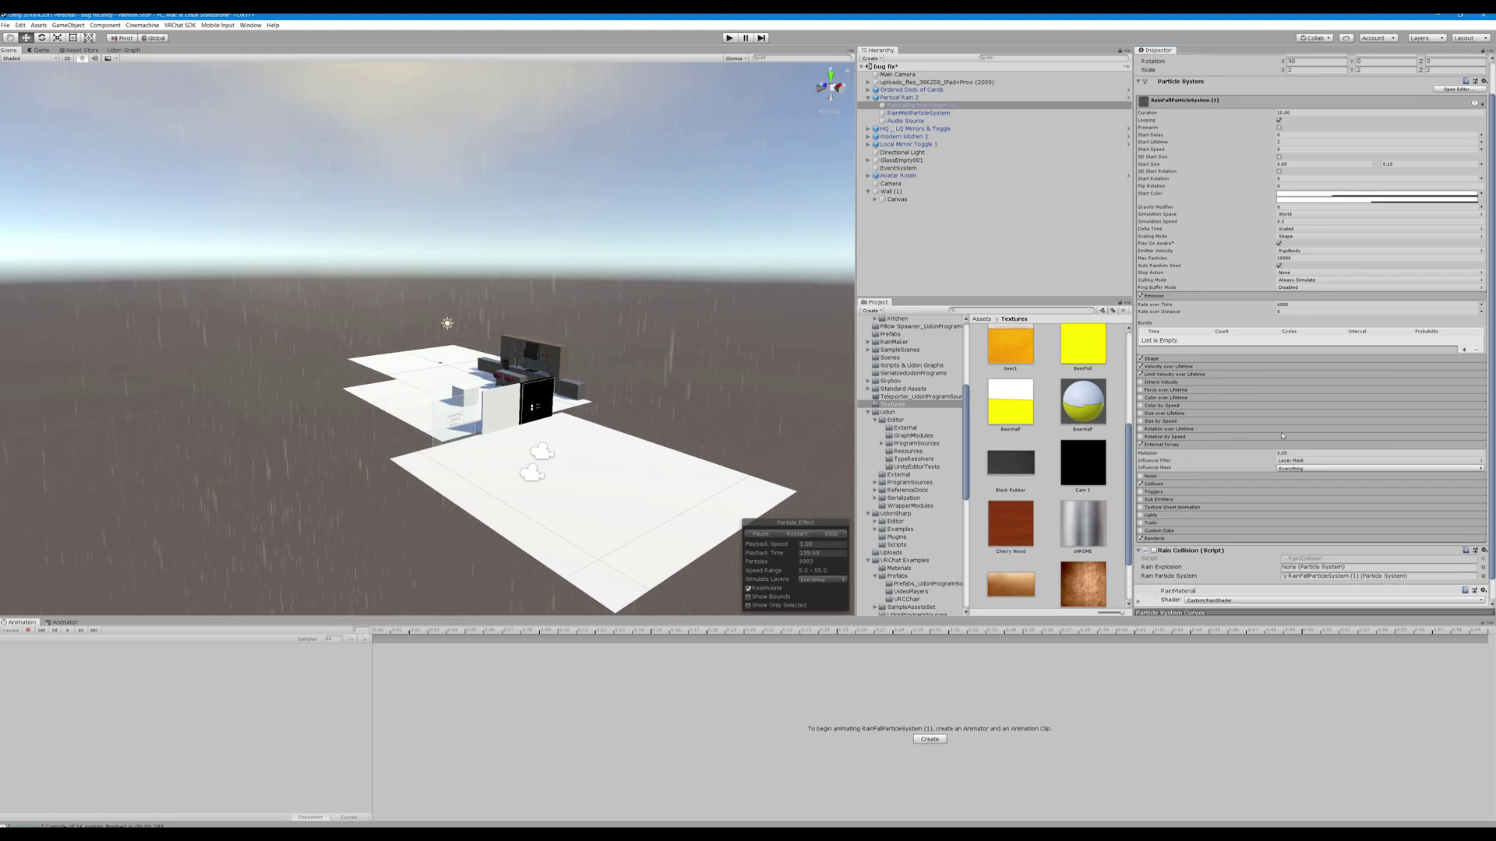
{"action": "left_click", "coordinate": [1166, 445]}
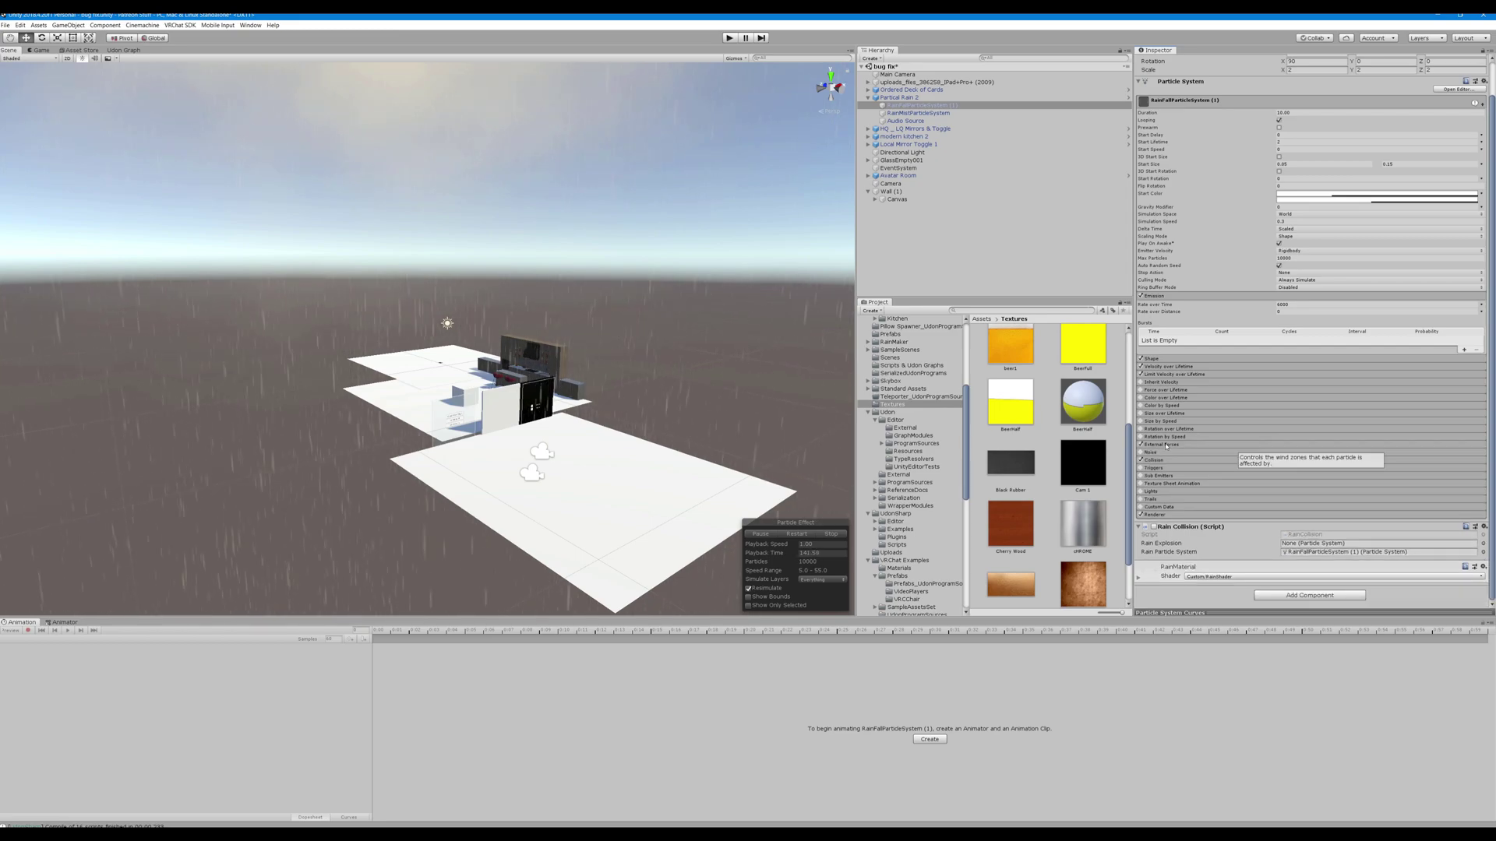
Open the rainfall particle system's Collision settings and review them along with the Renderer settings and Rain Collision script
{"action": "left_click", "coordinate": [1168, 461]}
{"action": "scroll", "coordinate": [1262, 463], "scroll_direction": "down", "scroll_amount": 3}
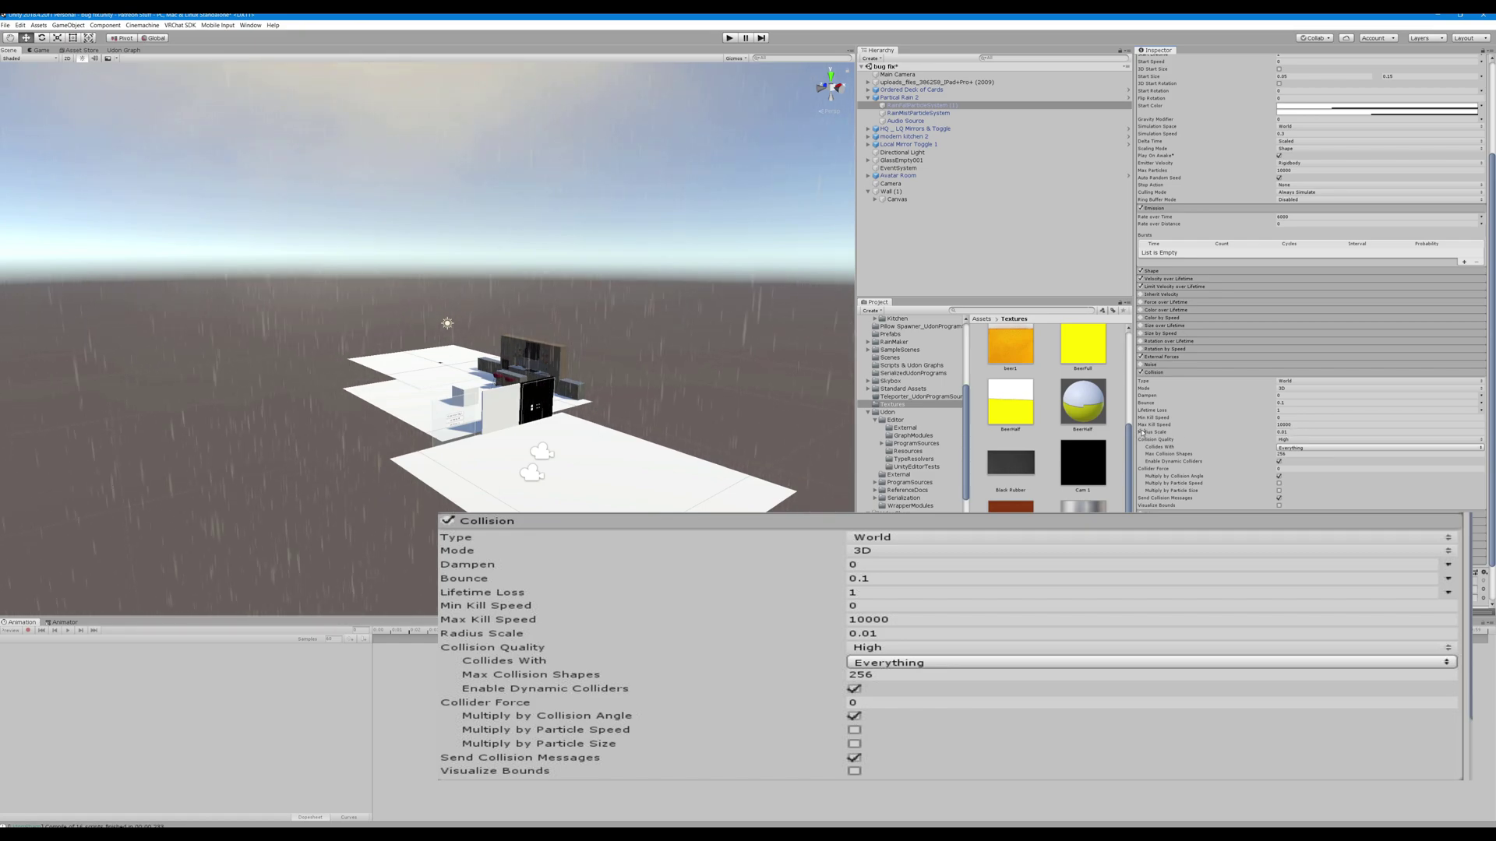
{"action": "mouse_move", "coordinate": [1142, 433]}
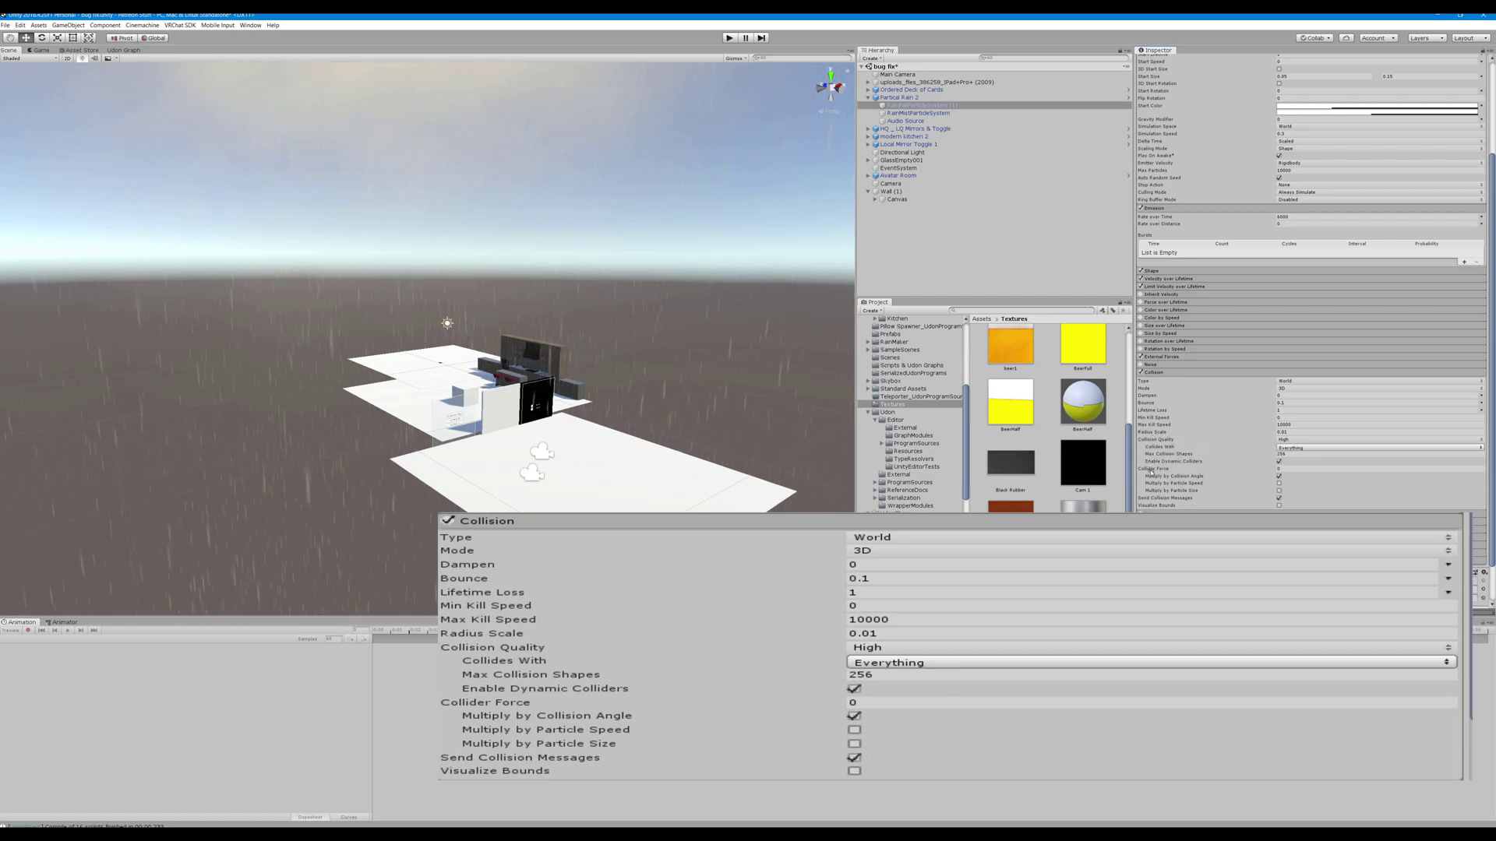
{"action": "mouse_move", "coordinate": [1151, 472]}
{"action": "scroll", "coordinate": [1200, 453], "scroll_direction": "down", "scroll_amount": 2}
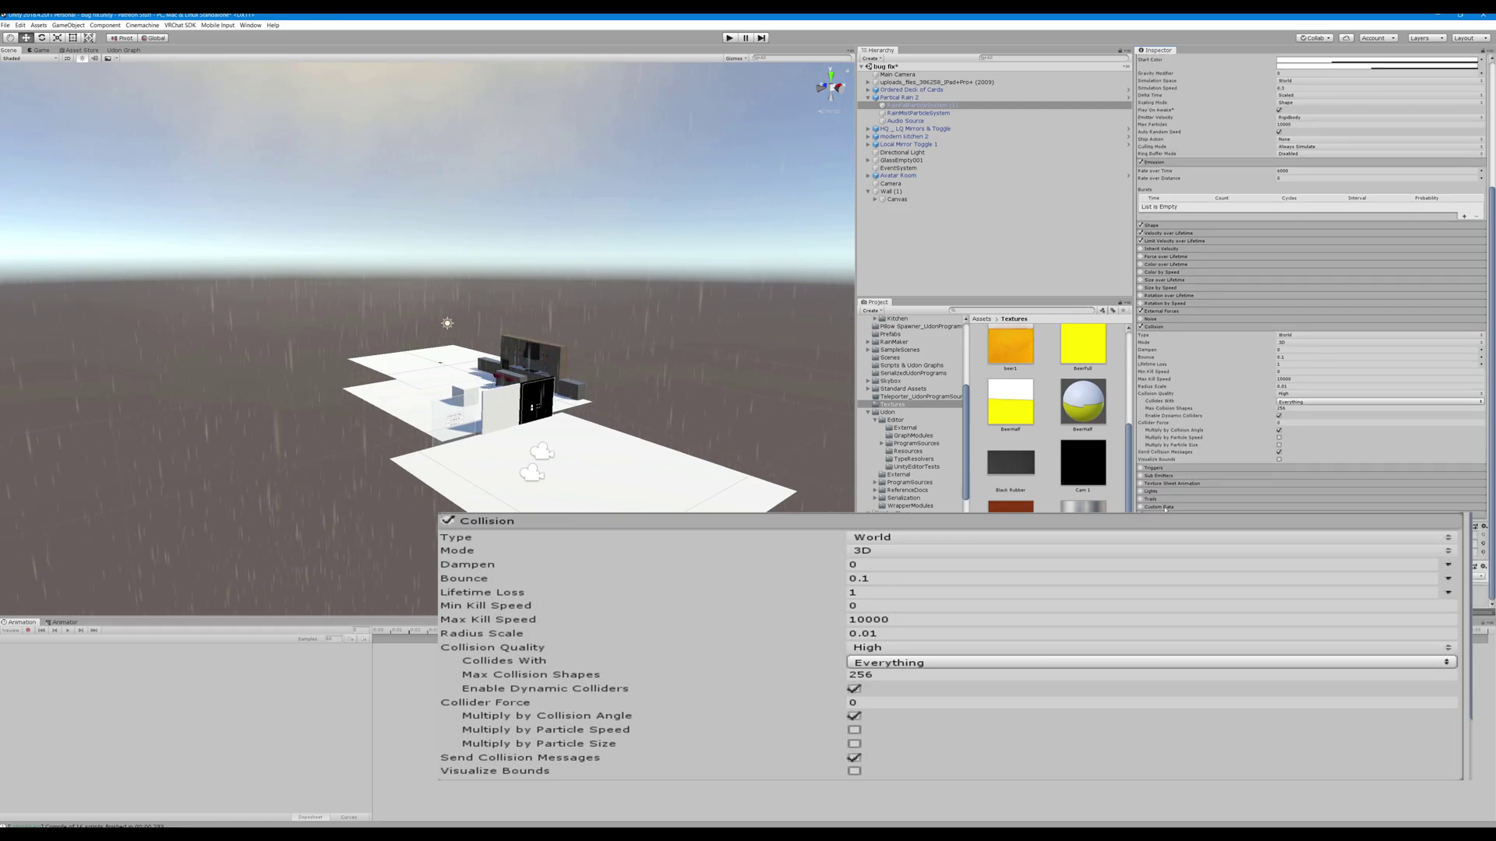
{"action": "scroll", "coordinate": [1178, 483], "scroll_direction": "down", "scroll_amount": 4}
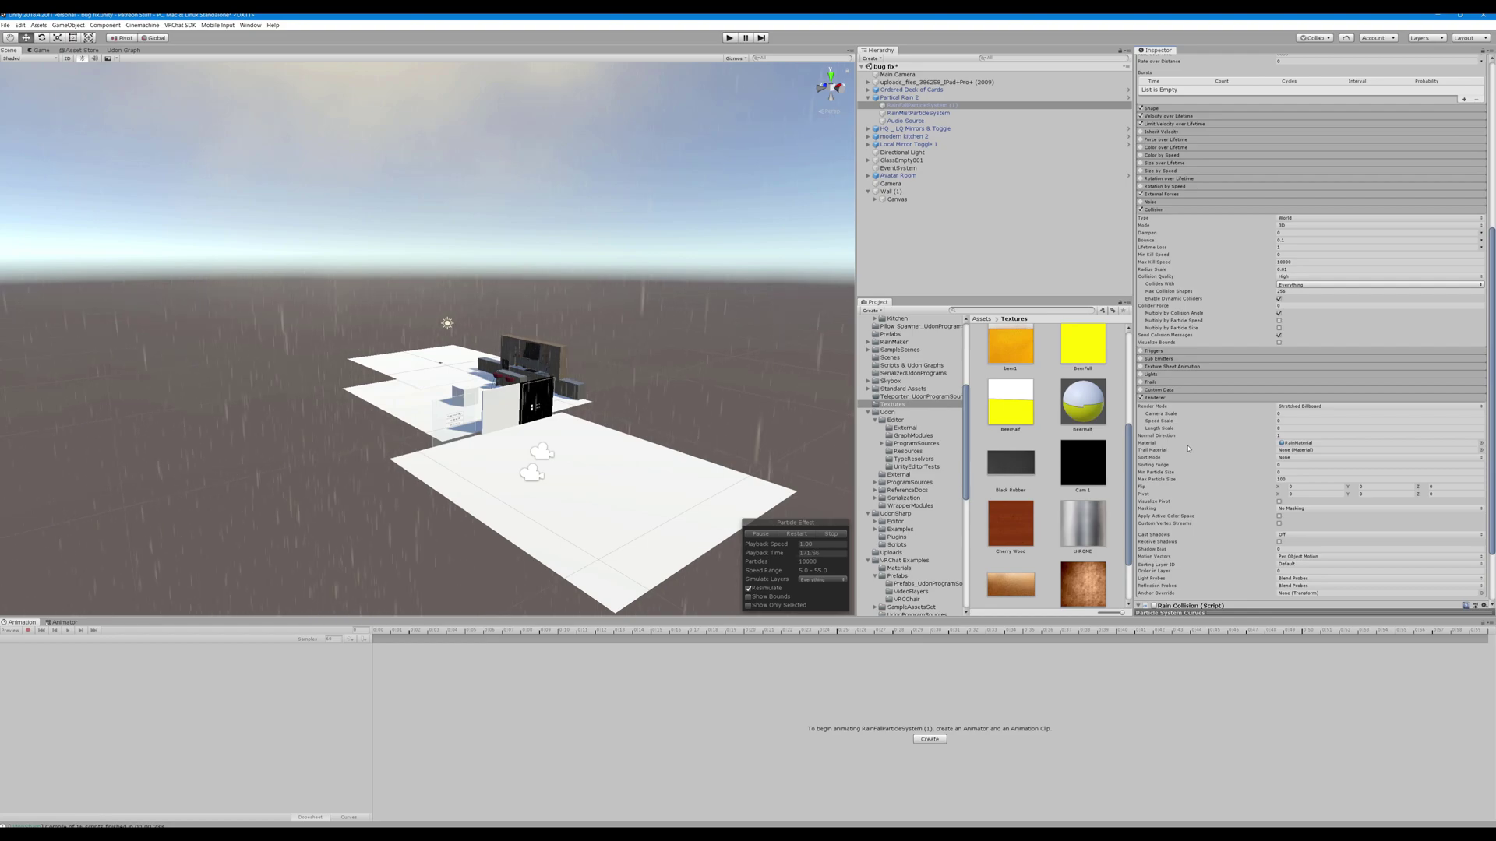
{"action": "scroll", "coordinate": [1179, 483], "scroll_direction": "down", "scroll_amount": 4}
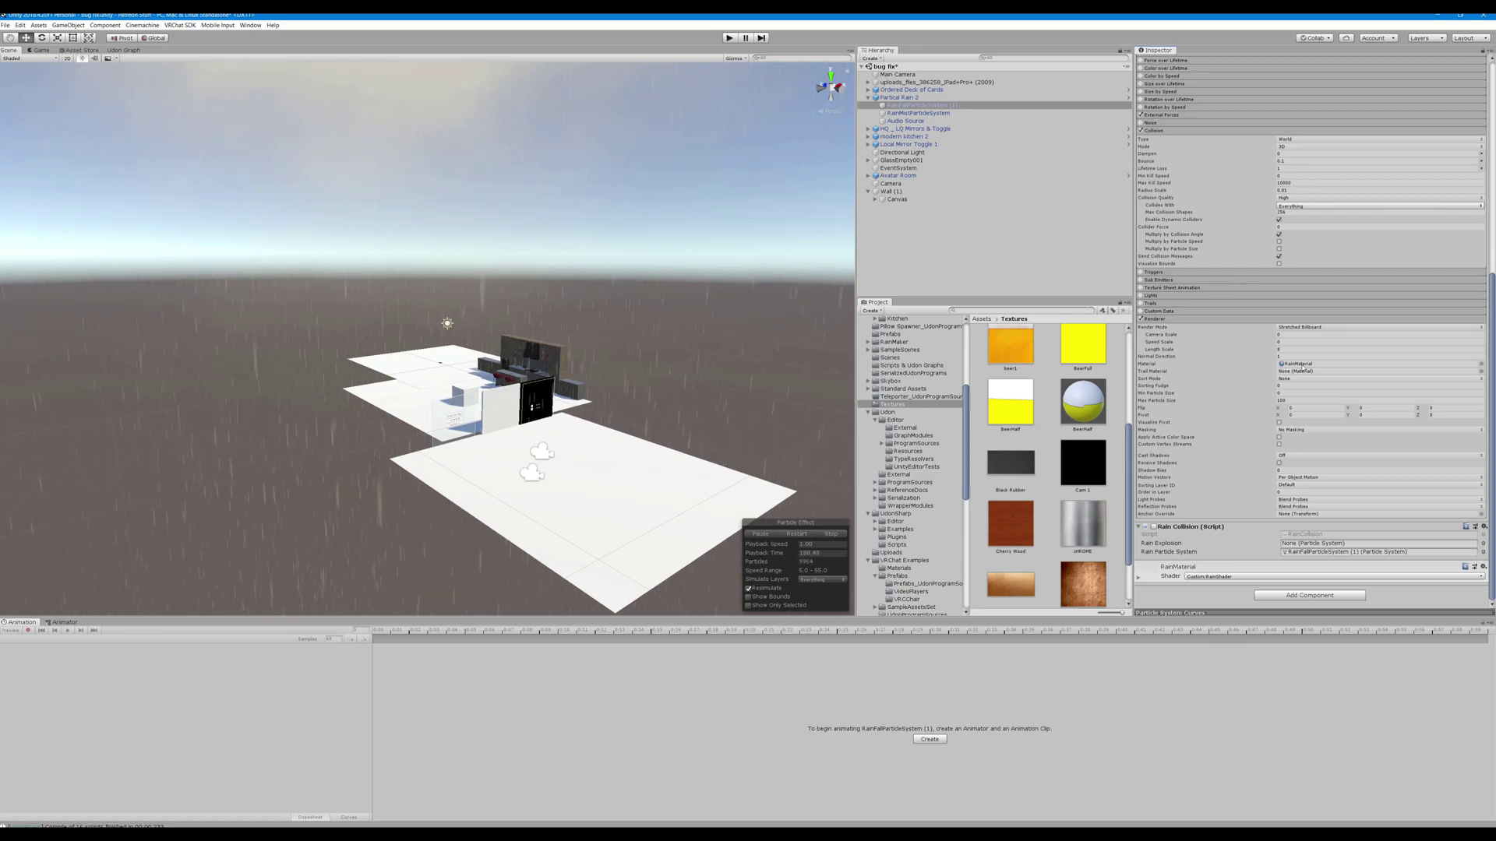
Collapse the Renderer and Collision settings of the rainfall particle system
{"action": "scroll", "coordinate": [1210, 413], "scroll_direction": "up", "scroll_amount": 5}
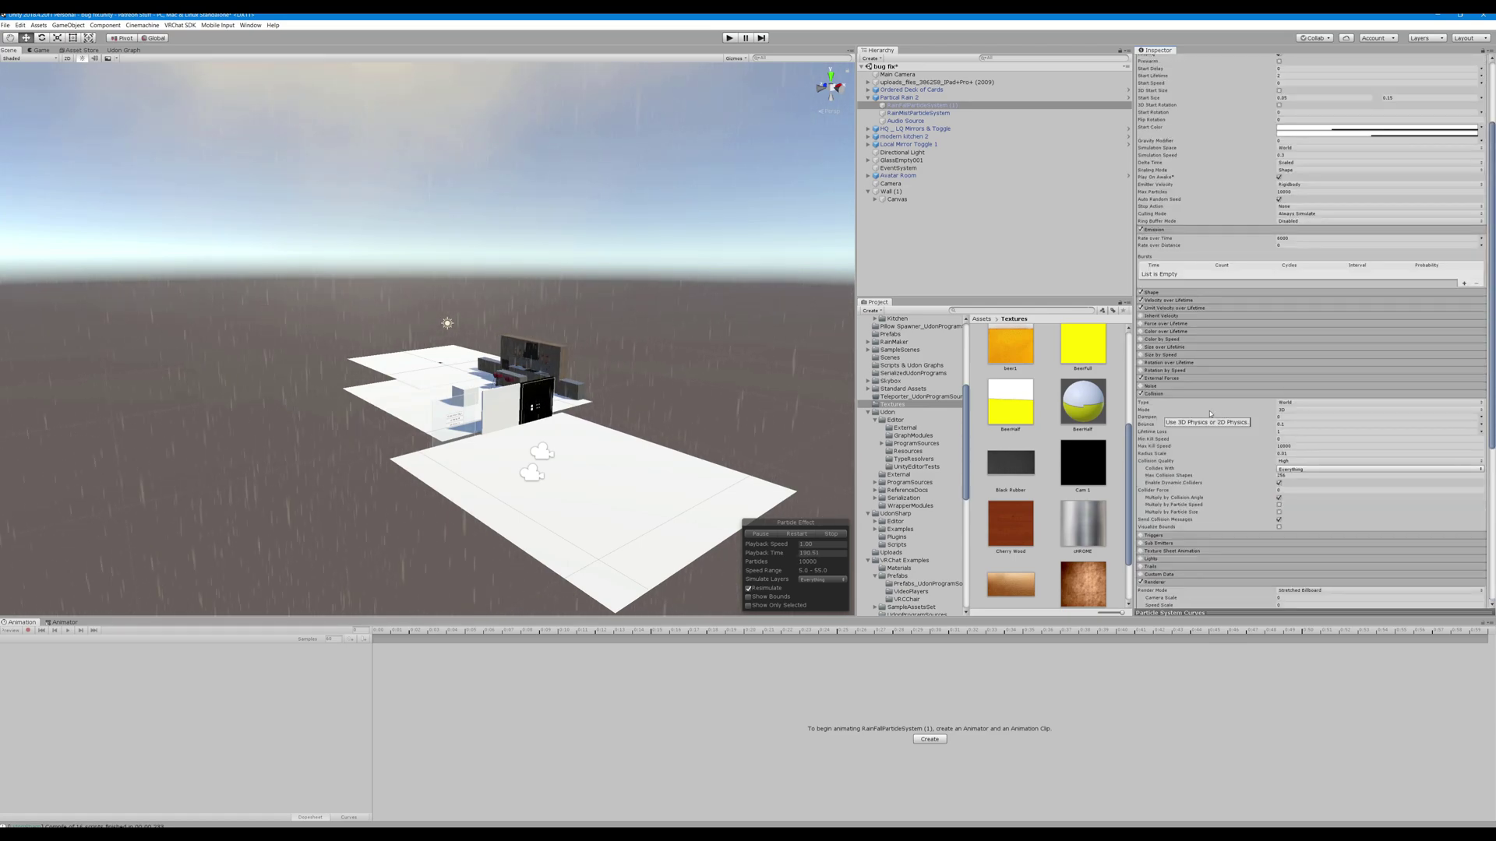
{"action": "left_click", "coordinate": [1310, 583]}
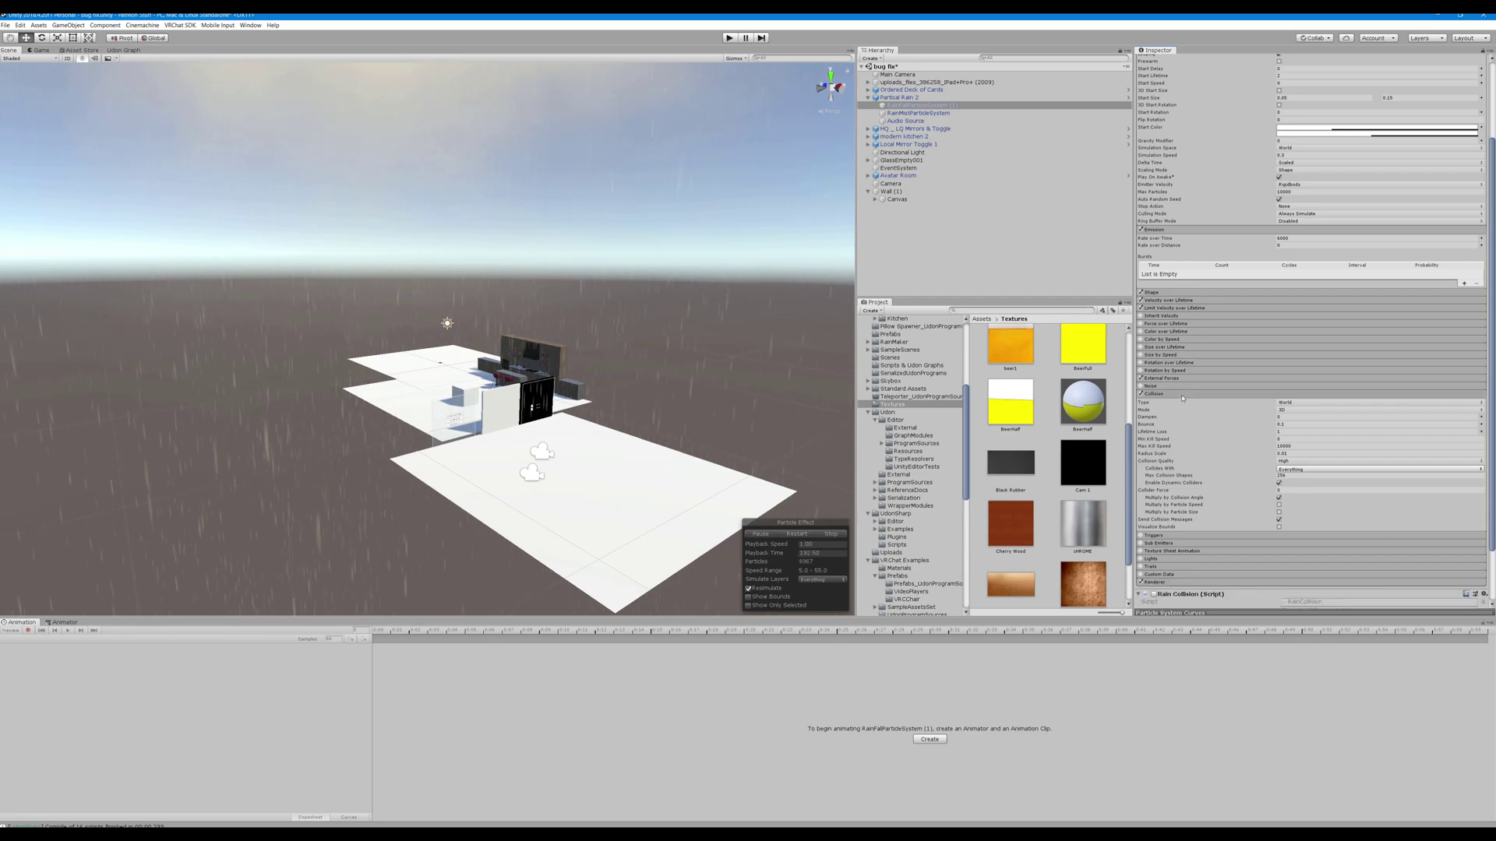
{"action": "left_click", "coordinate": [1182, 394]}
{"action": "scroll", "coordinate": [1223, 401], "scroll_direction": "up", "scroll_amount": 3}
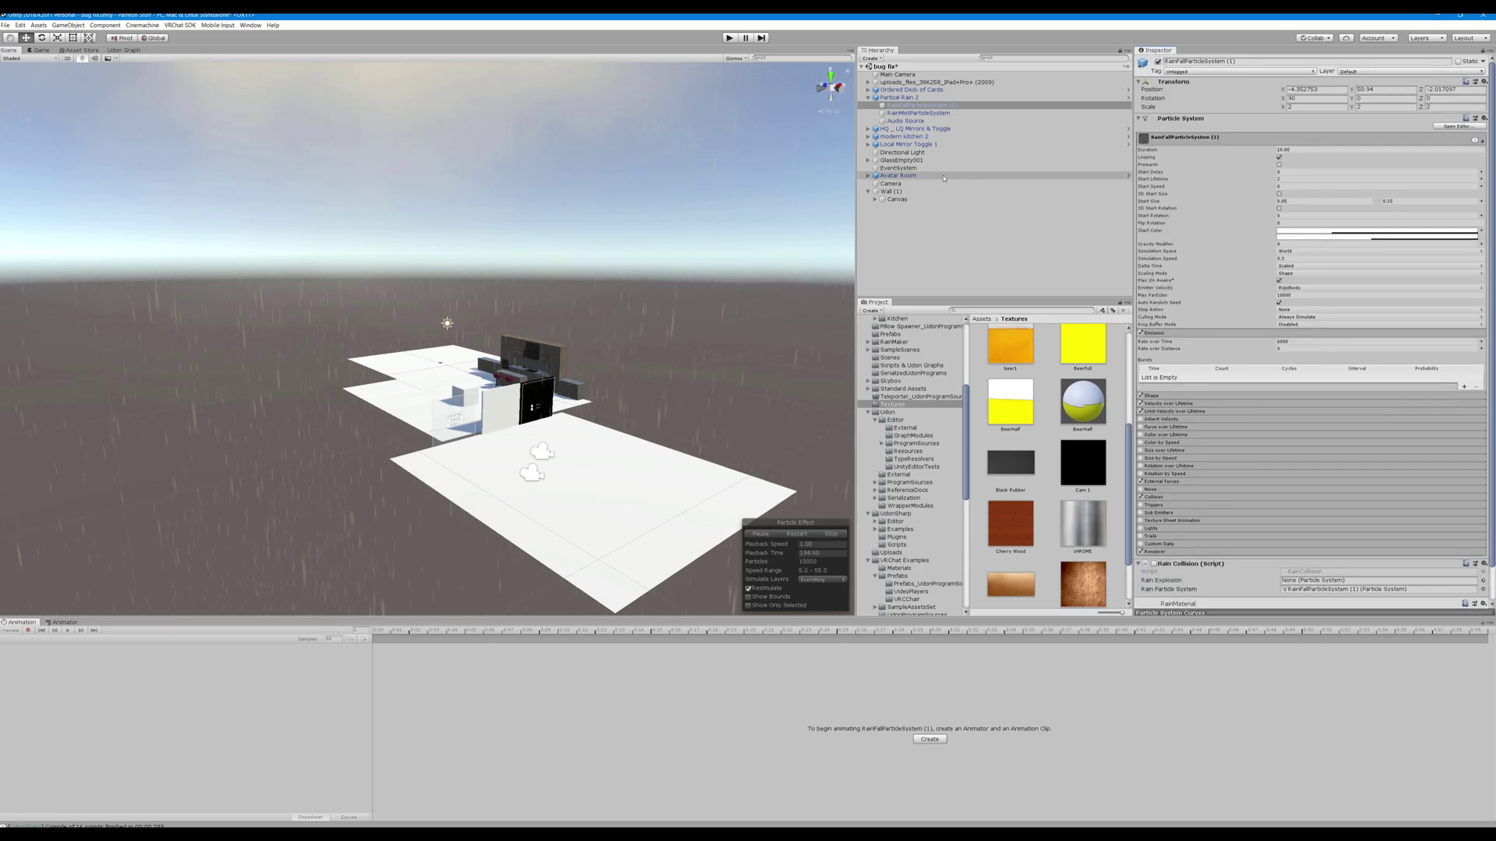
Select the rain mist particle system, view it from farther away and expand its Collision settings
{"action": "left_click", "coordinate": [902, 114]}
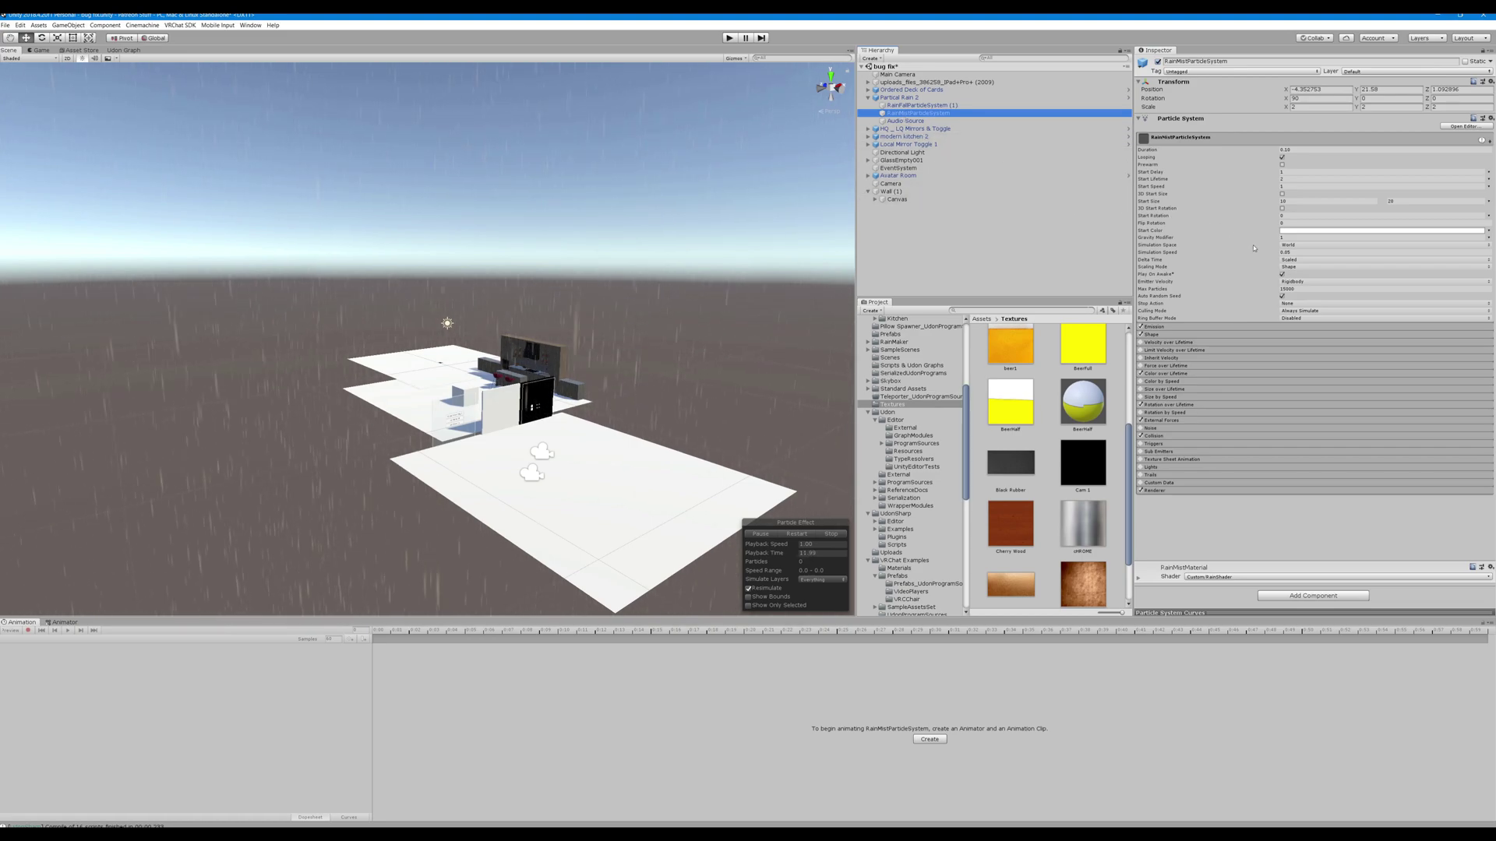
{"action": "right_click_drag", "start_coordinate": [706, 173], "coordinate": [703, 205]}
{"action": "key", "text": "s"}
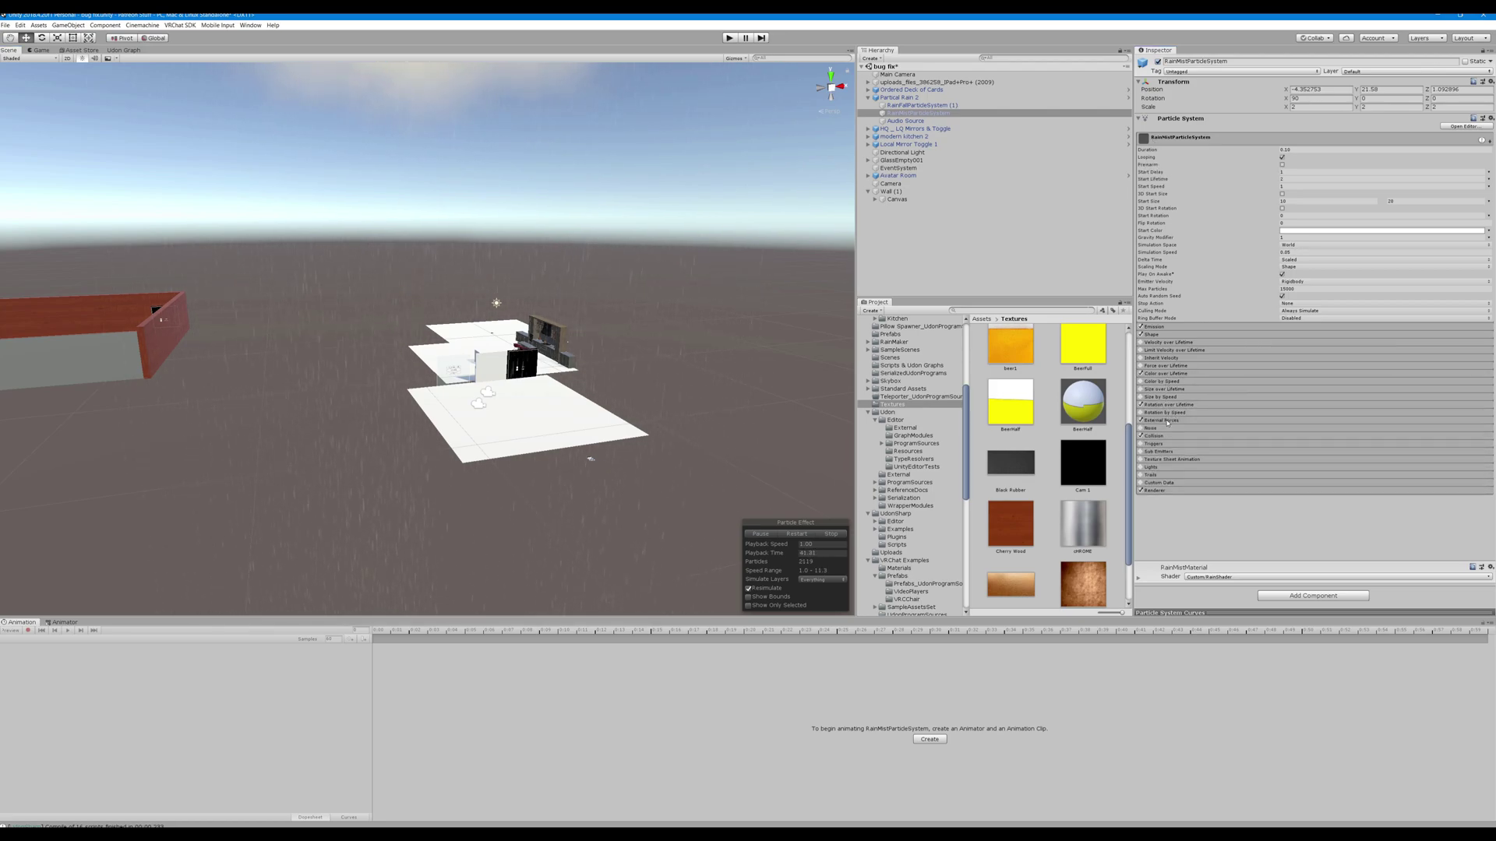
{"action": "left_click", "coordinate": [1162, 436]}
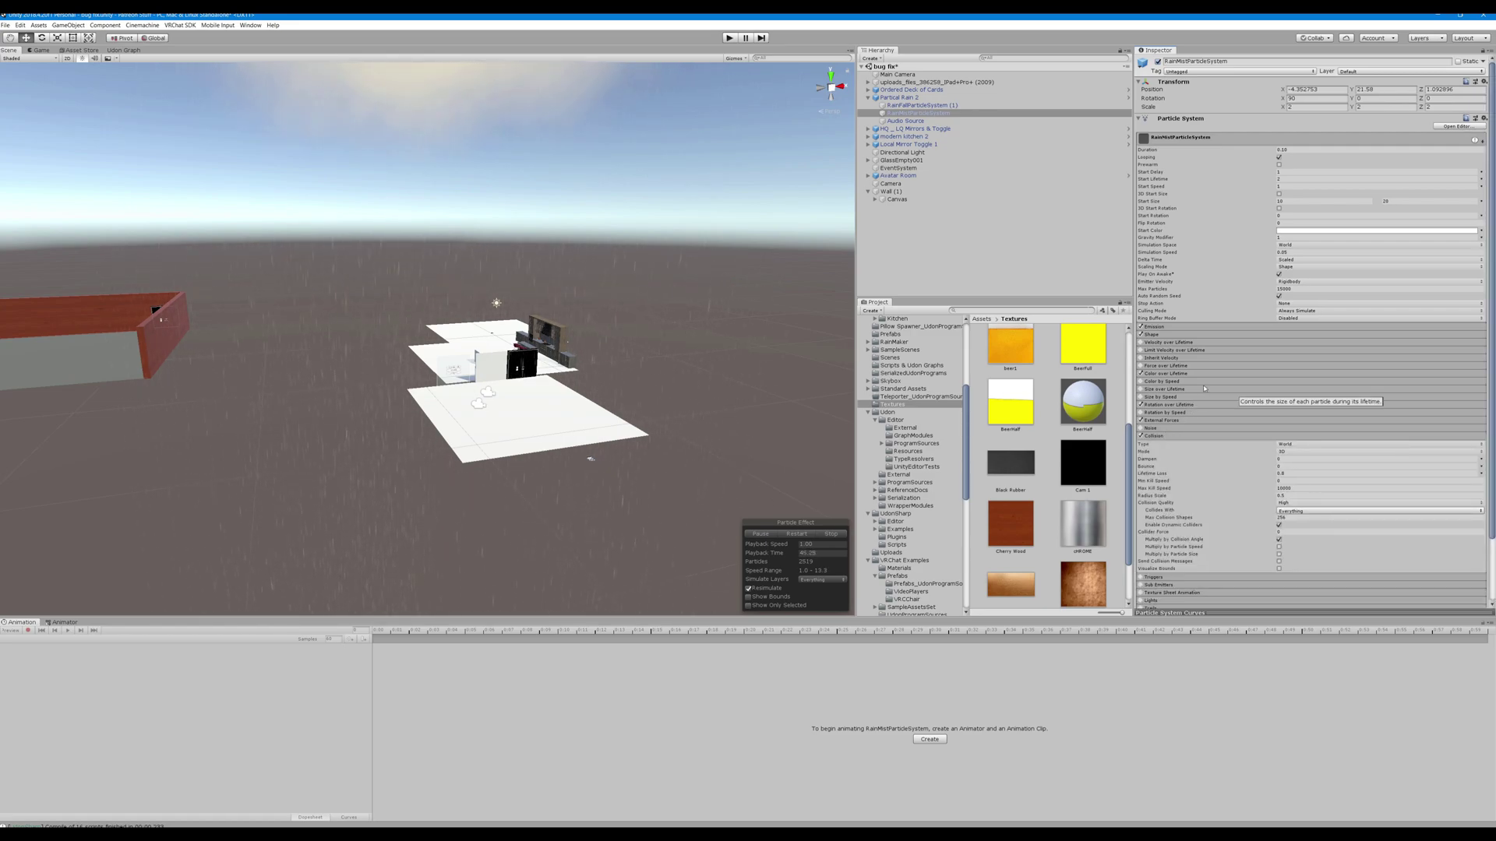
{"action": "scroll", "coordinate": [1203, 388], "scroll_direction": "down", "scroll_amount": 3}
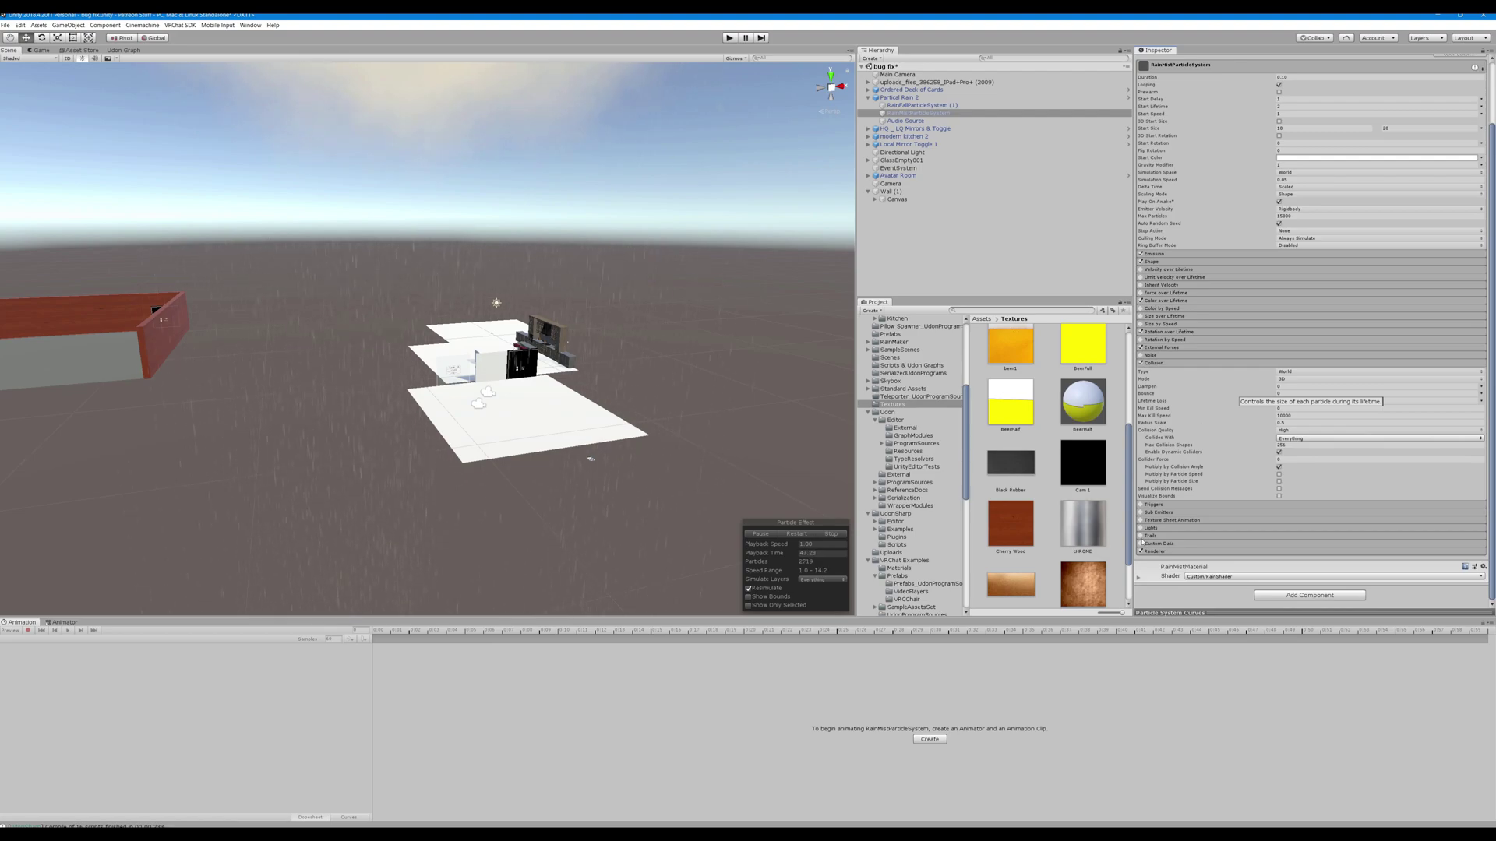
Expand the rain mist's Renderer settings, check the Render Mode choices while keeping Billboard, and look up at the mist cloud
{"action": "left_click", "coordinate": [1152, 551]}
{"action": "scroll", "coordinate": [1169, 538], "scroll_direction": "down", "scroll_amount": 5}
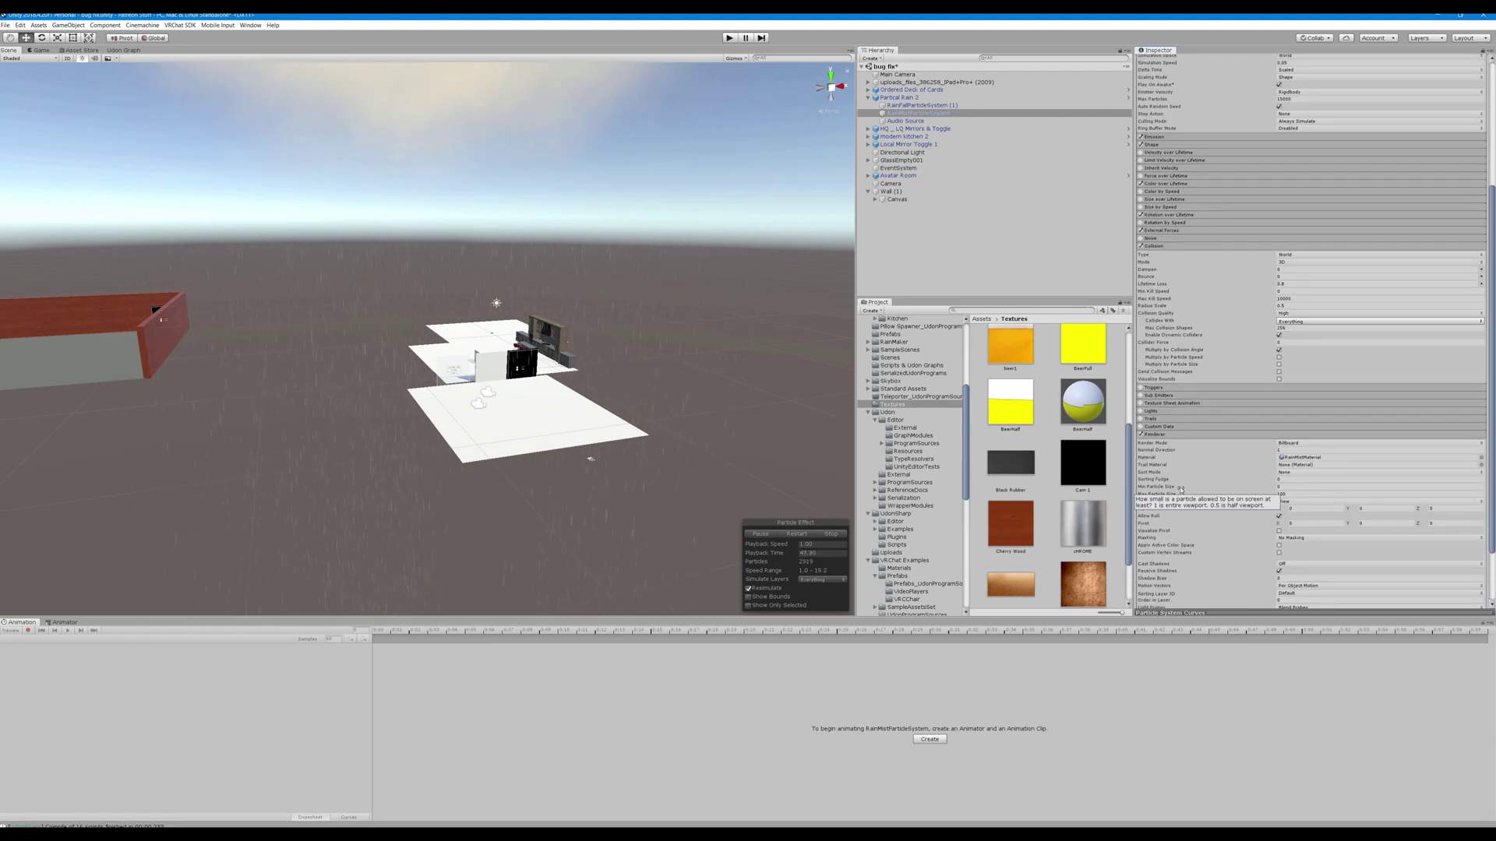
{"action": "scroll", "coordinate": [1180, 489], "scroll_direction": "down", "scroll_amount": 2}
{"action": "scroll", "coordinate": [1181, 489], "scroll_direction": "down", "scroll_amount": 1}
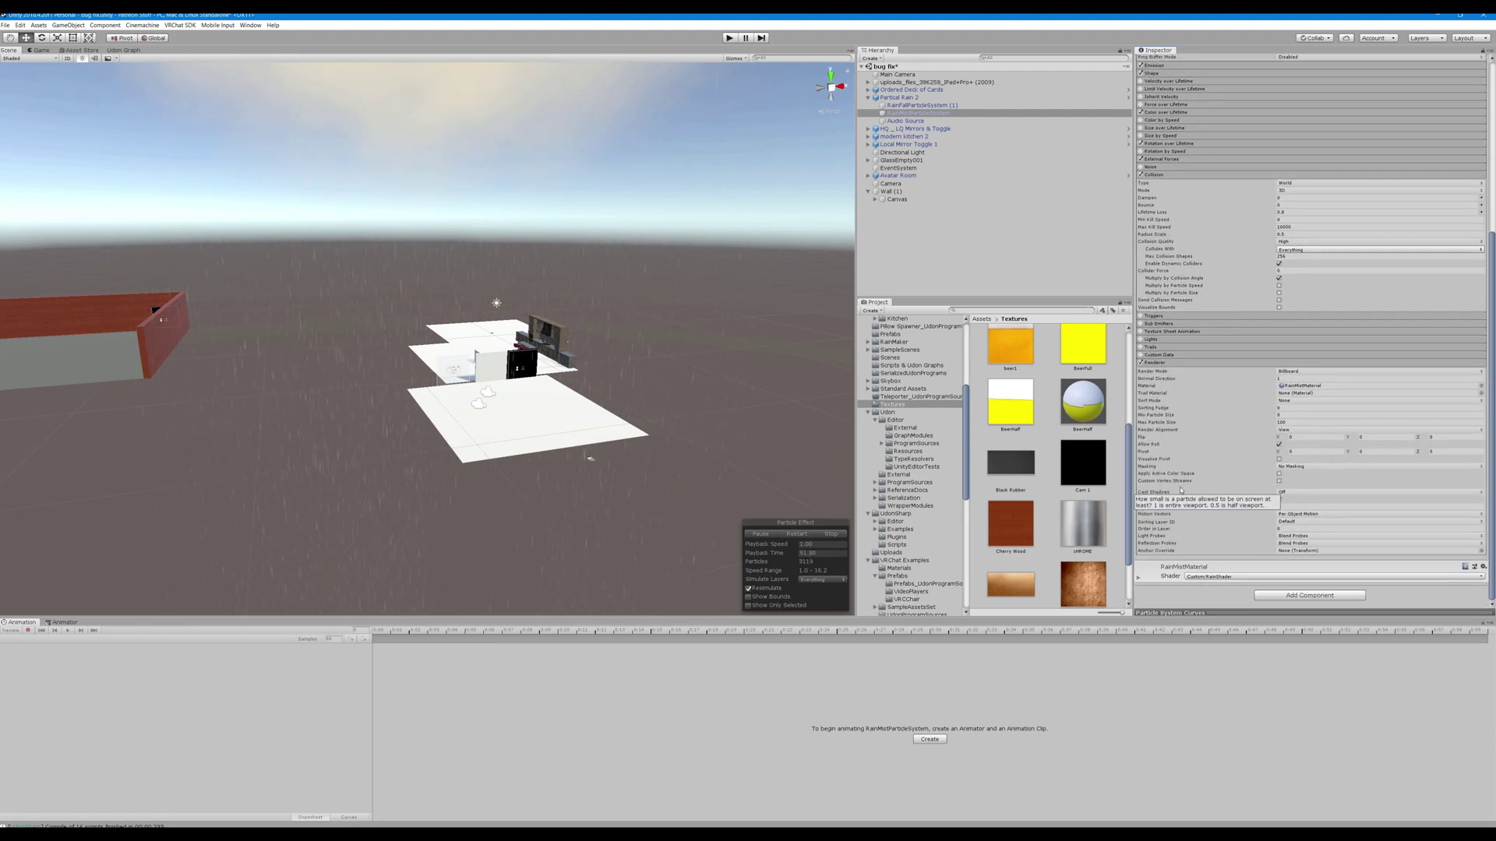
{"action": "left_click", "coordinate": [1324, 373]}
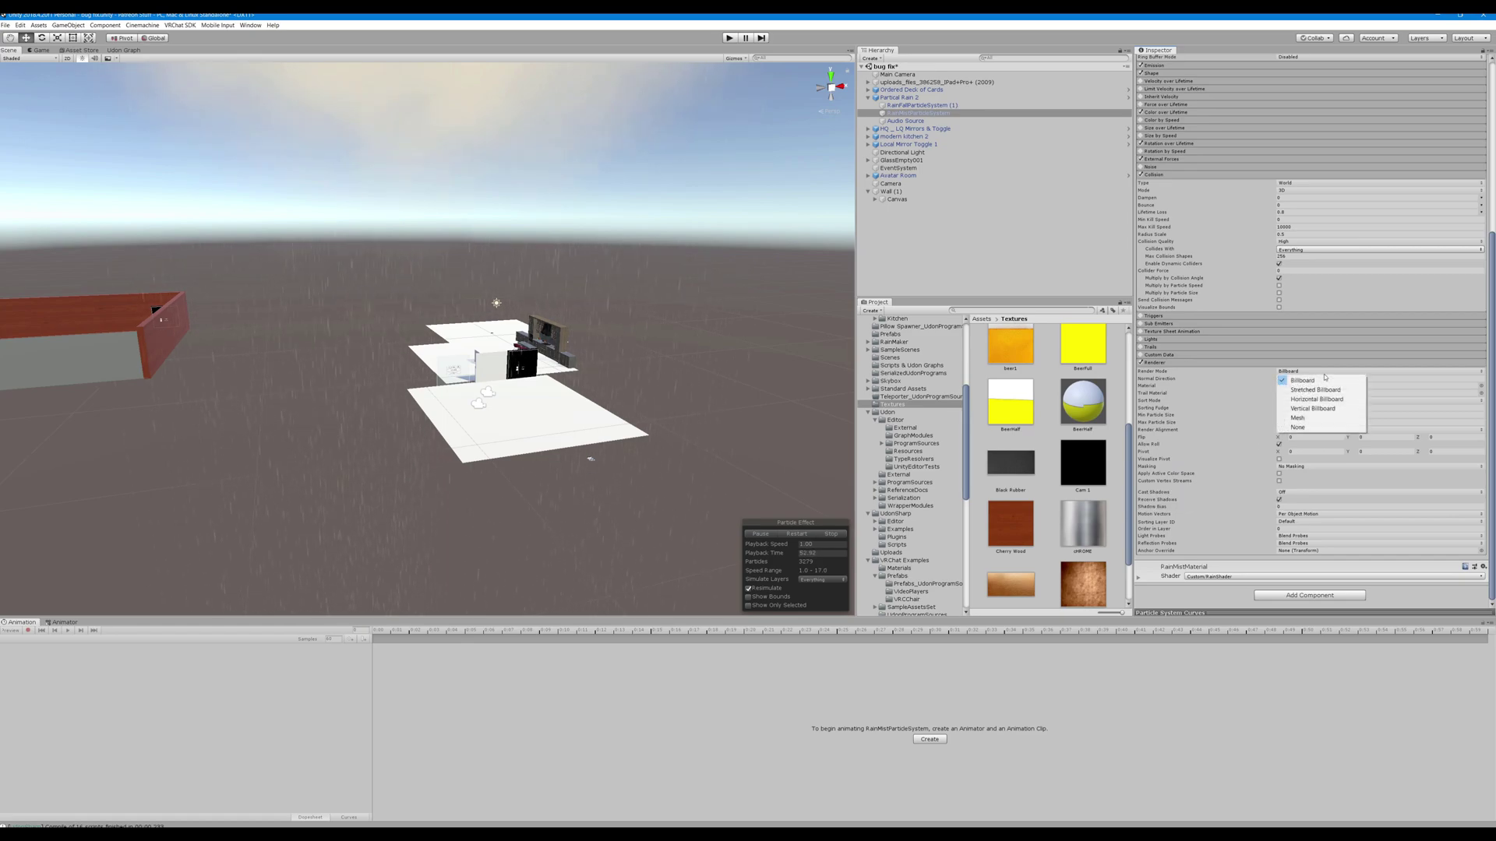
{"action": "left_click", "coordinate": [1267, 378]}
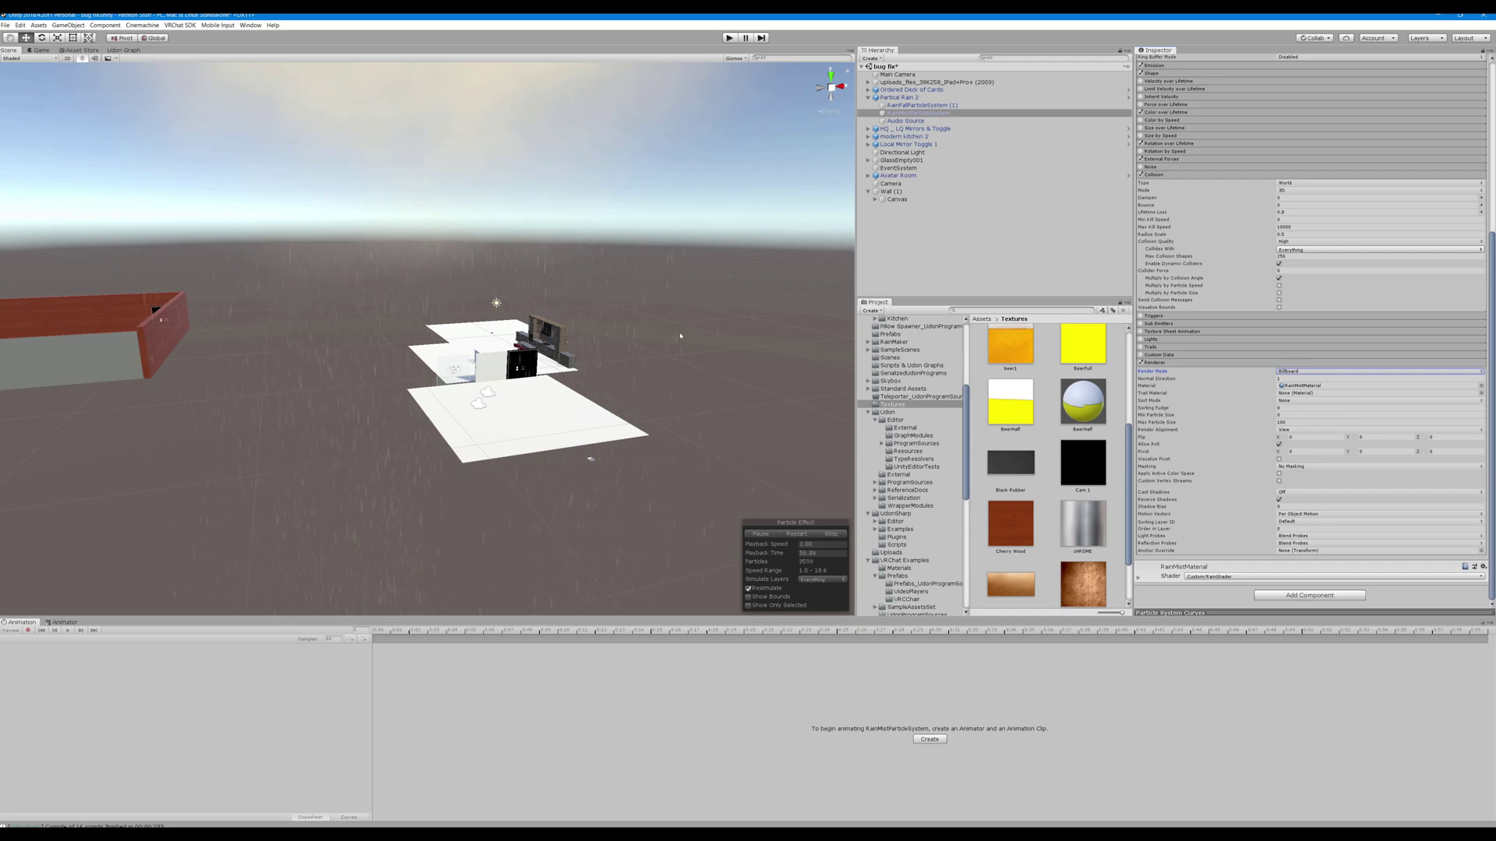
{"action": "right_click_drag", "start_coordinate": [679, 336], "coordinate": [686, 293]}
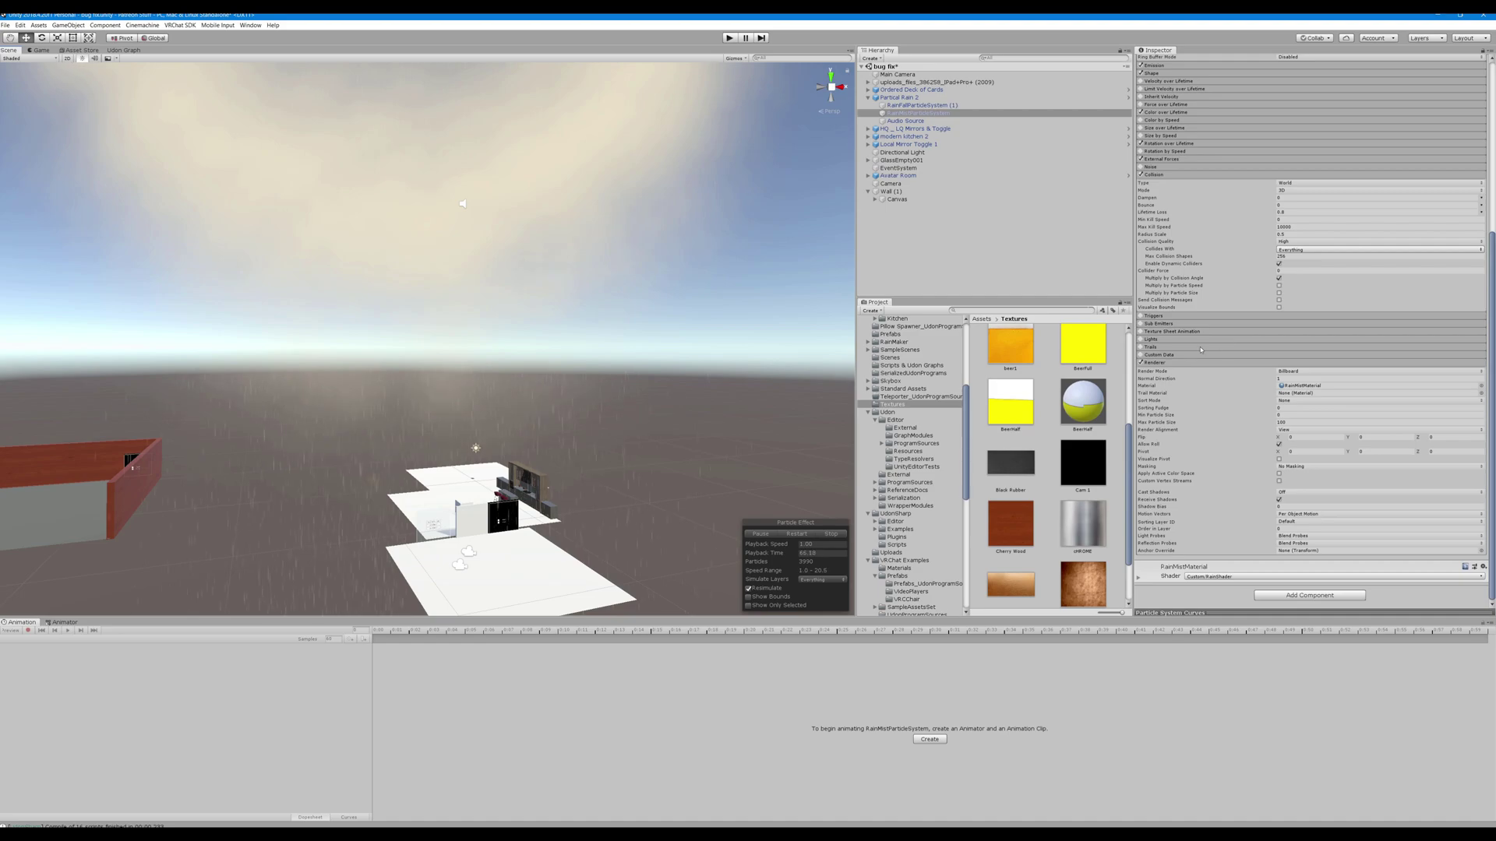
Collapse the mist's Renderer settings, go through the objects of Partical Rain 2 including its Audio Source, and view the whole effect from afar
{"action": "scroll", "coordinate": [1156, 364], "scroll_direction": "up", "scroll_amount": 5}
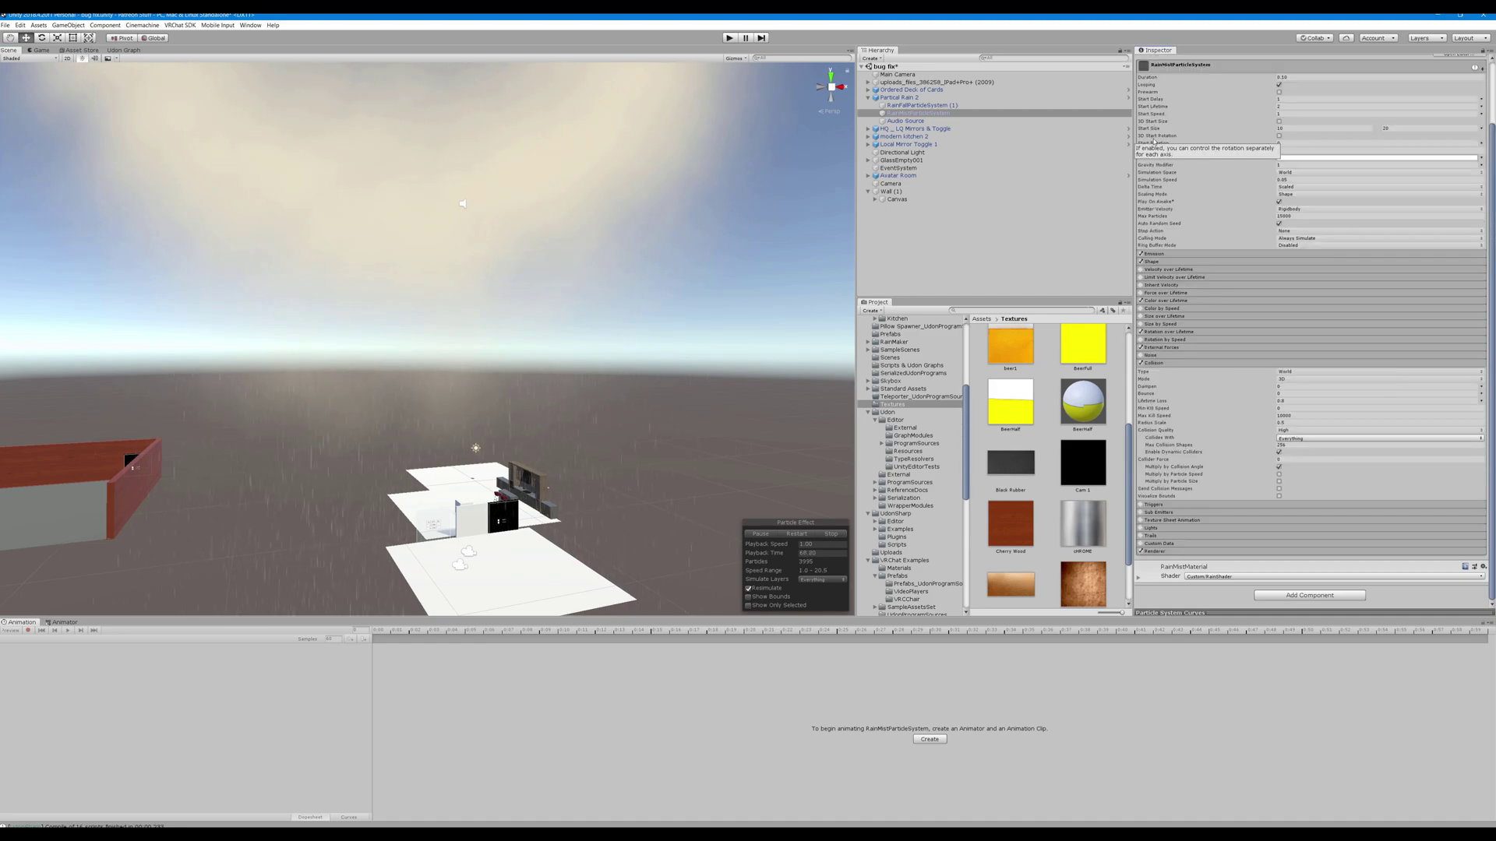
{"action": "key", "text": "Up"}
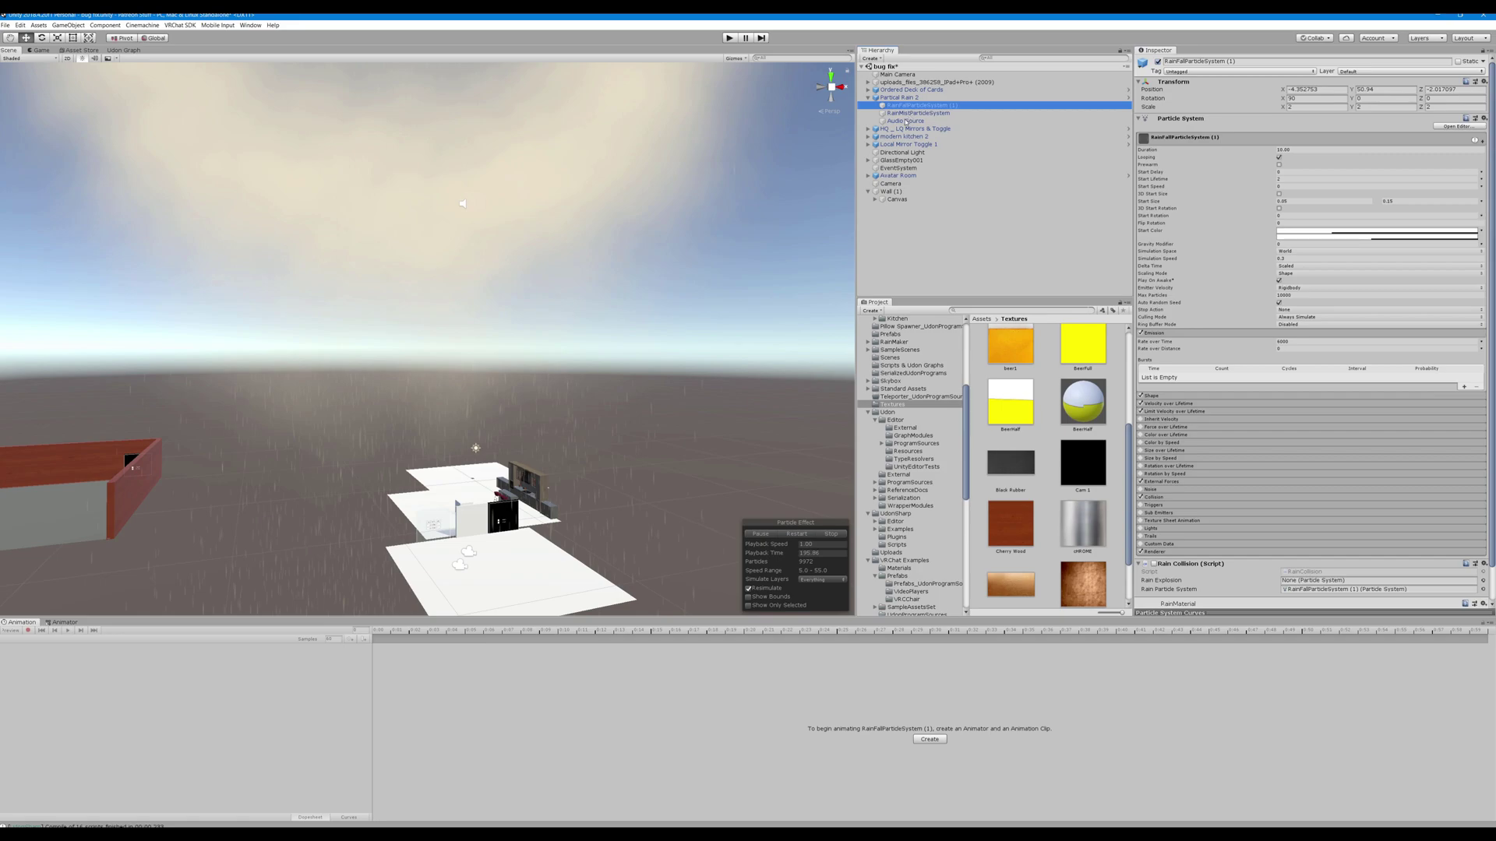
{"action": "key", "text": "Up"}
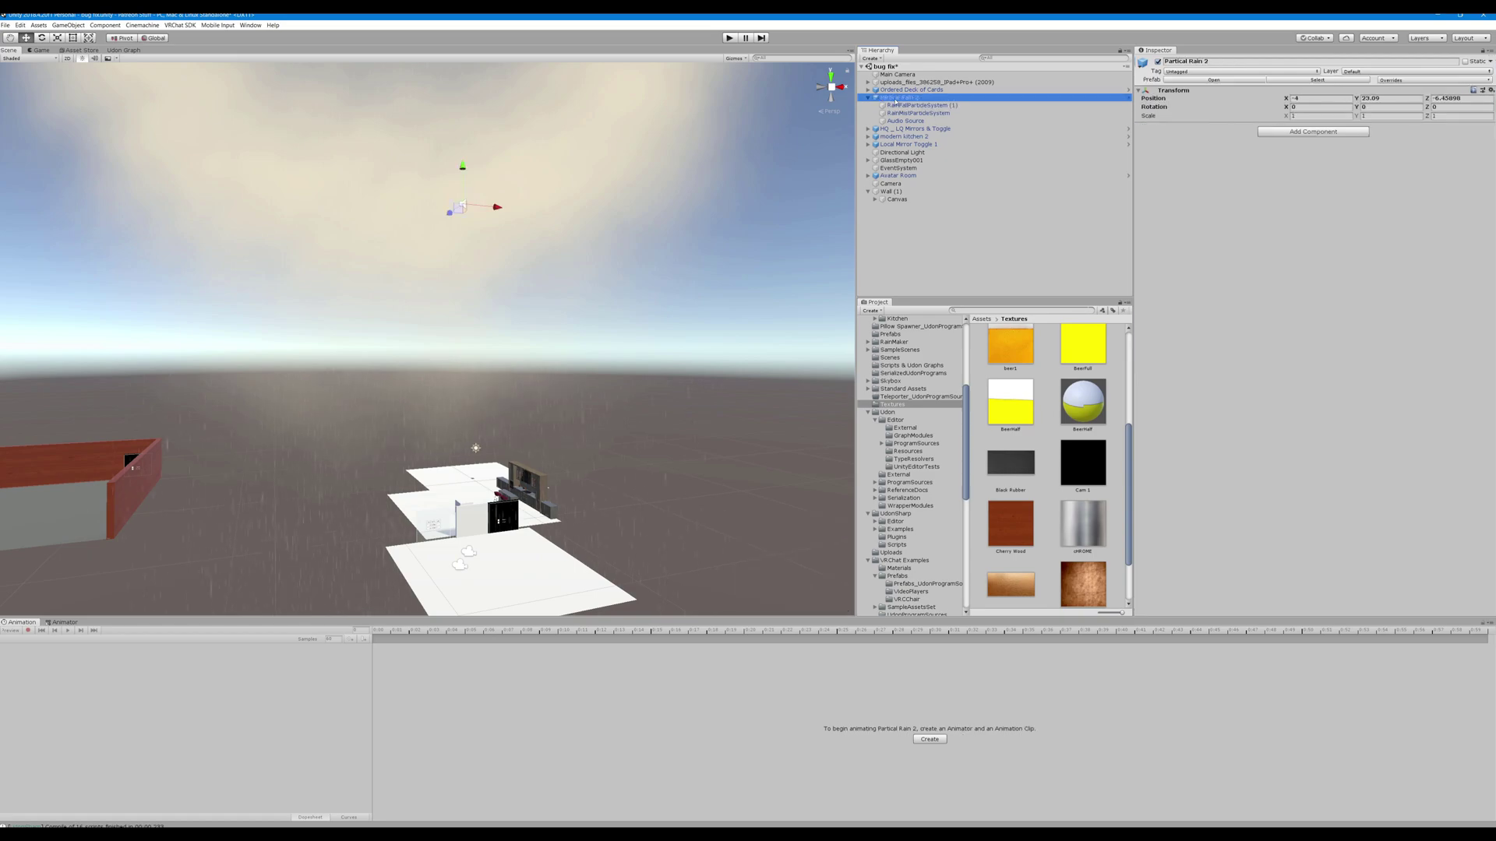
{"action": "left_click", "coordinate": [904, 121]}
{"action": "left_click", "coordinate": [897, 98]}
{"action": "right_click_drag", "start_coordinate": [655, 148], "coordinate": [647, 218]}
{"action": "key", "text": "w"}
{"action": "key", "text": "s"}
{"action": "key", "text": "w"}
Add another copy of the Partical Rain 2 prefab from the Prefabs folder to the scene
{"action": "scroll", "coordinate": [1097, 418], "scroll_direction": "up", "scroll_amount": 3}
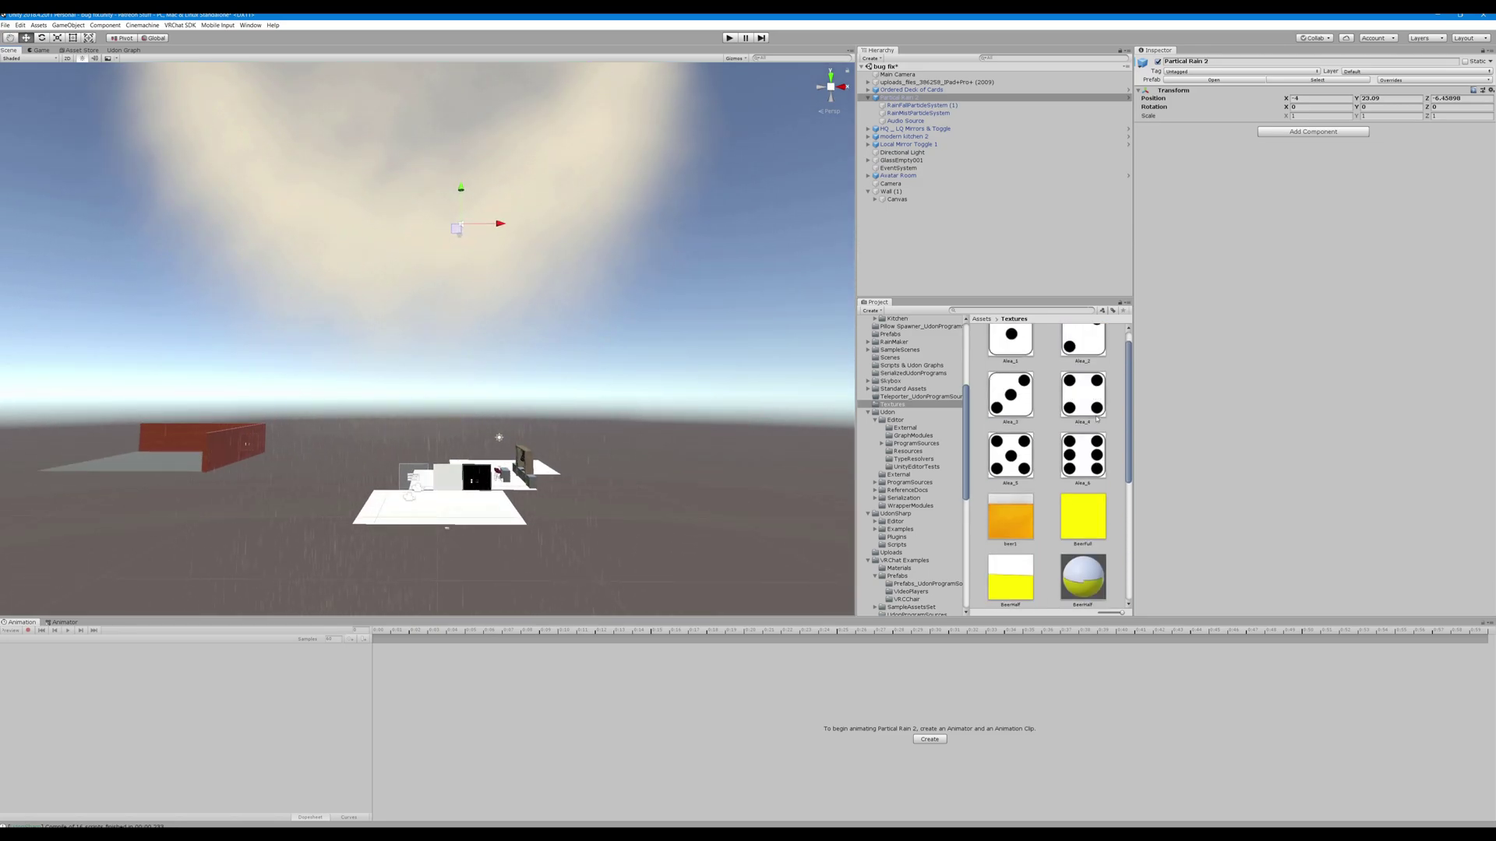
{"action": "scroll", "coordinate": [899, 408], "scroll_direction": "up", "scroll_amount": 3}
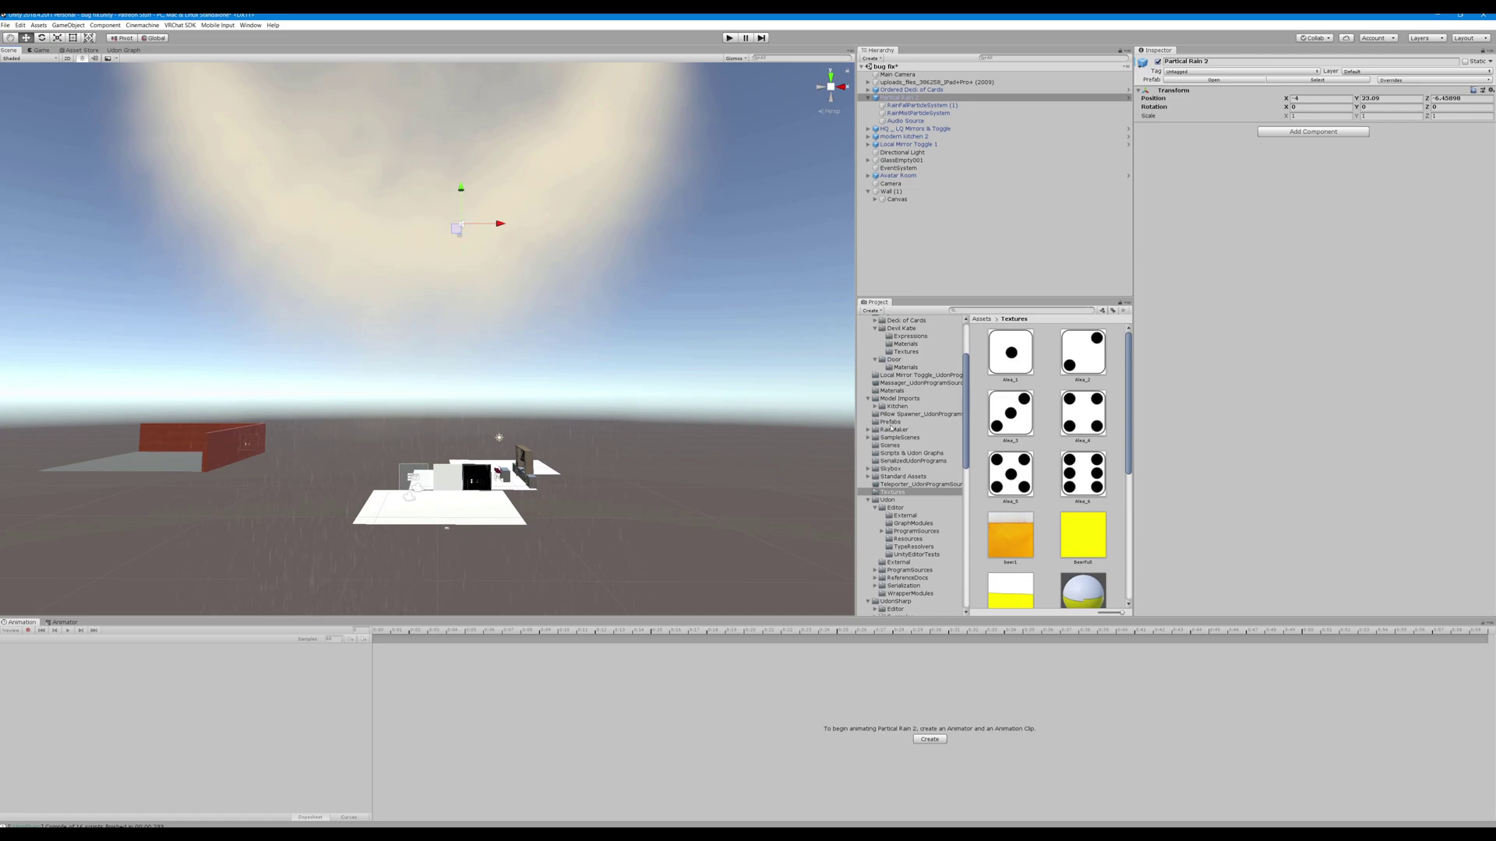
{"action": "left_click", "coordinate": [891, 423]}
{"action": "scroll", "coordinate": [1076, 413], "scroll_direction": "down", "scroll_amount": 7}
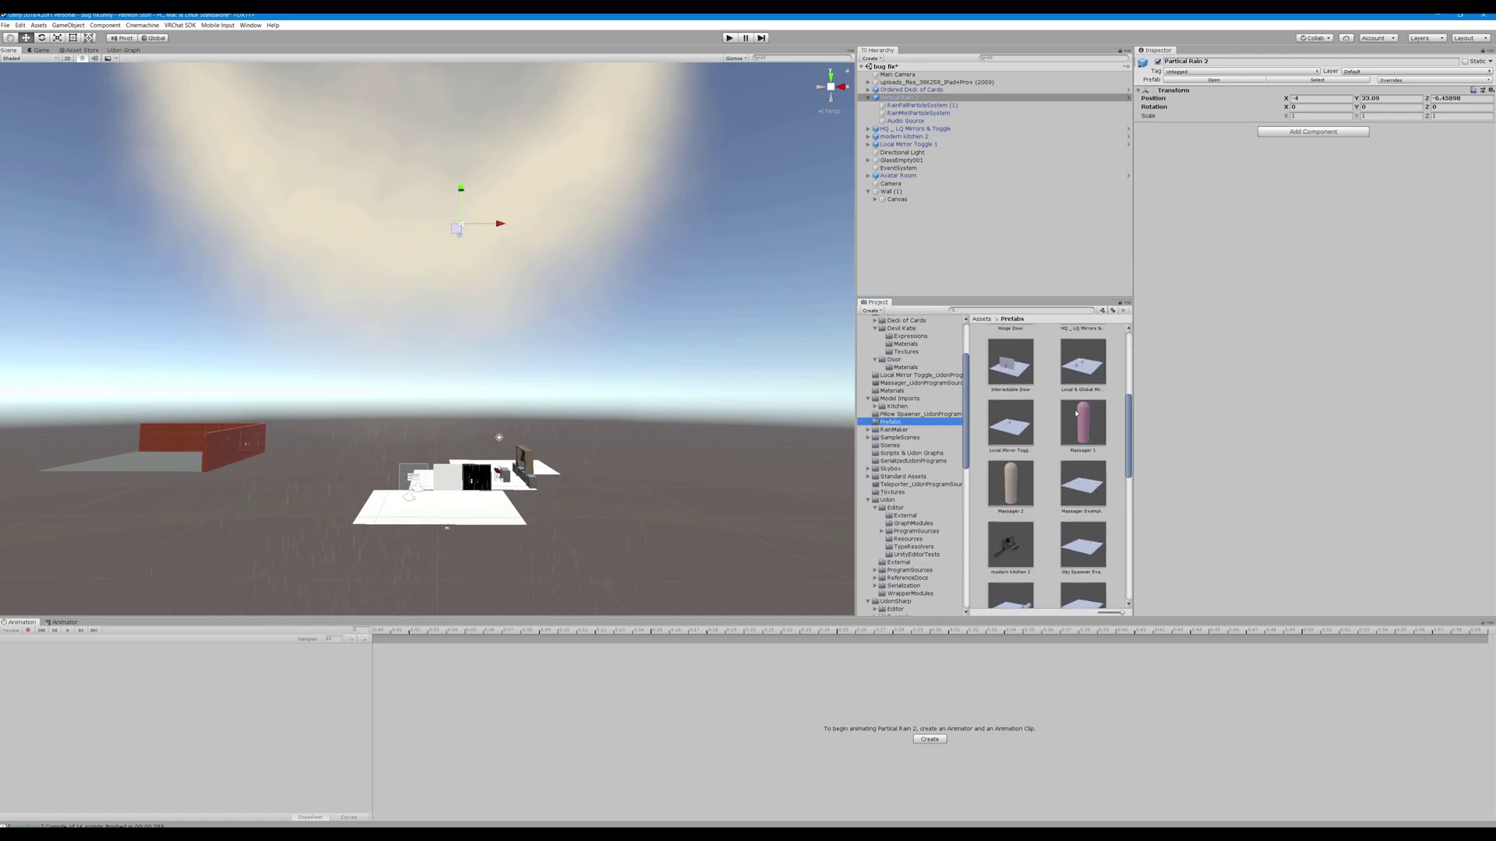
{"action": "left_click_drag", "start_coordinate": [1010, 506], "coordinate": [916, 239]}
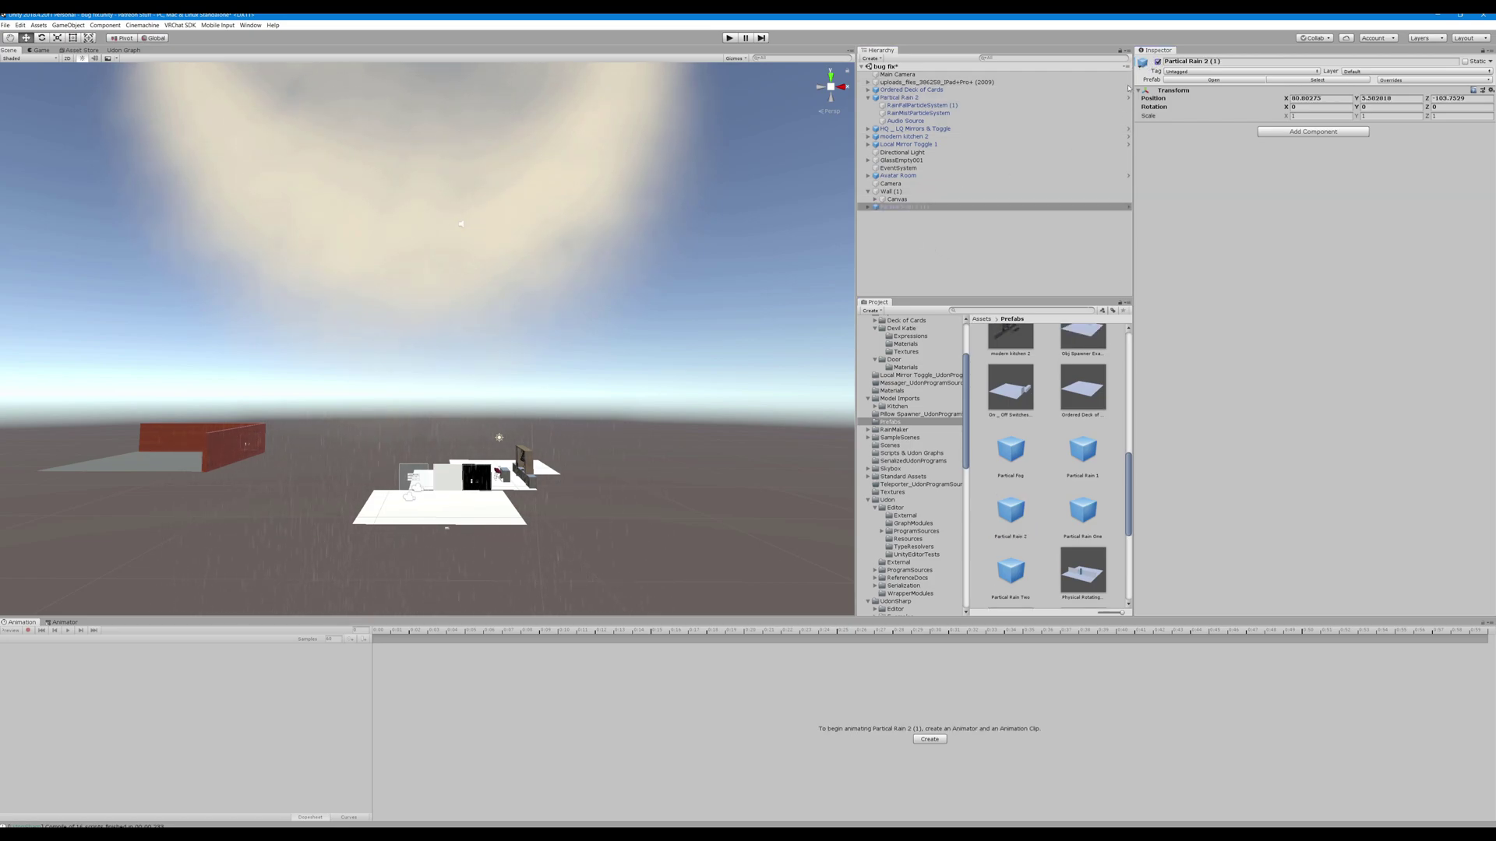
Deactivate the original Partical Rain 2 object in the scene
{"action": "right_click_drag", "start_coordinate": [698, 233], "coordinate": [701, 242]}
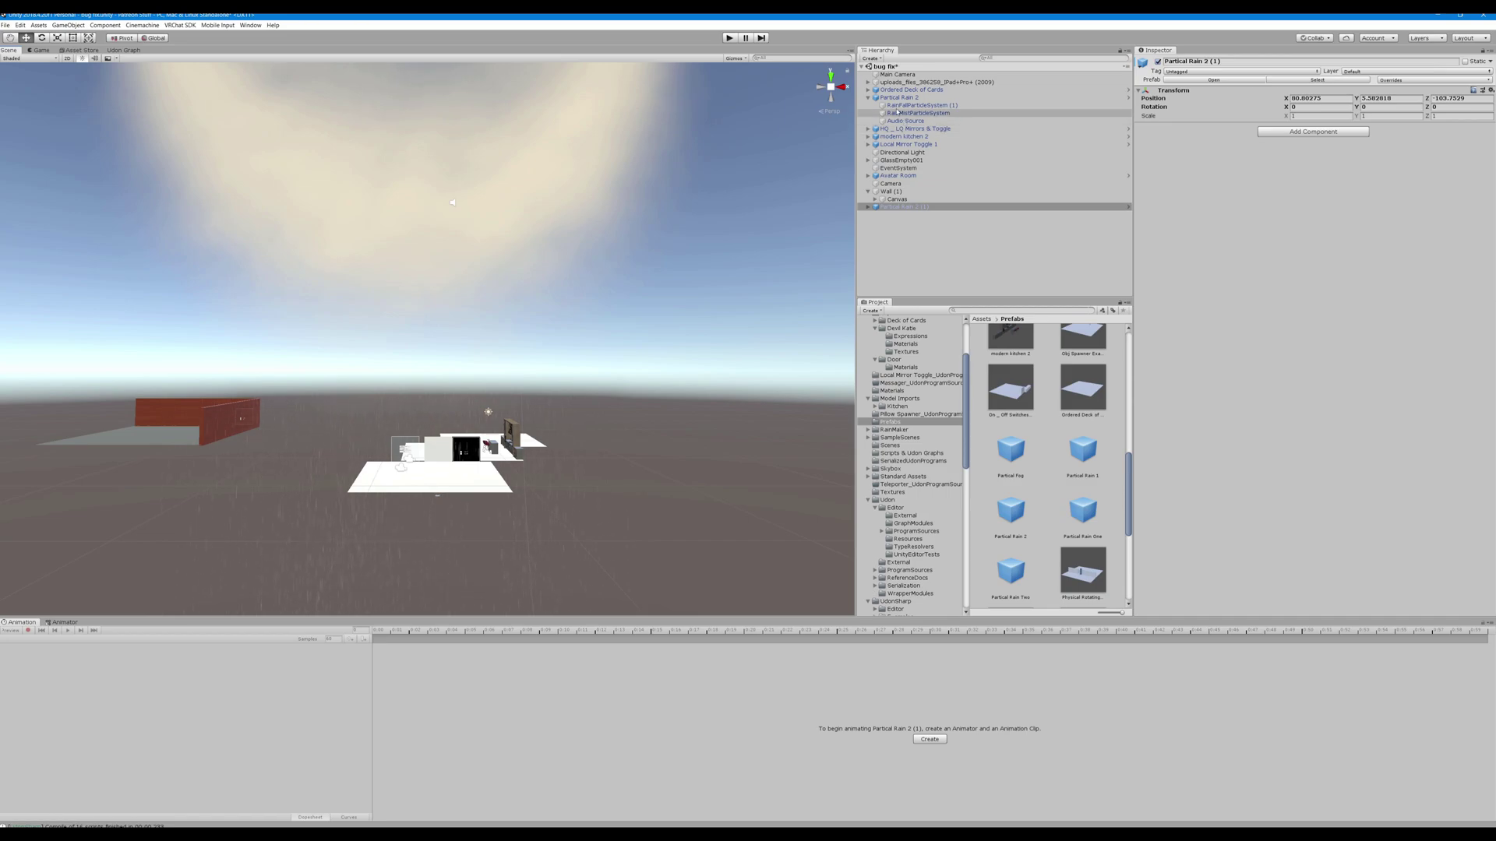
{"action": "left_click", "coordinate": [899, 98]}
{"action": "left_click", "coordinate": [1157, 61]}
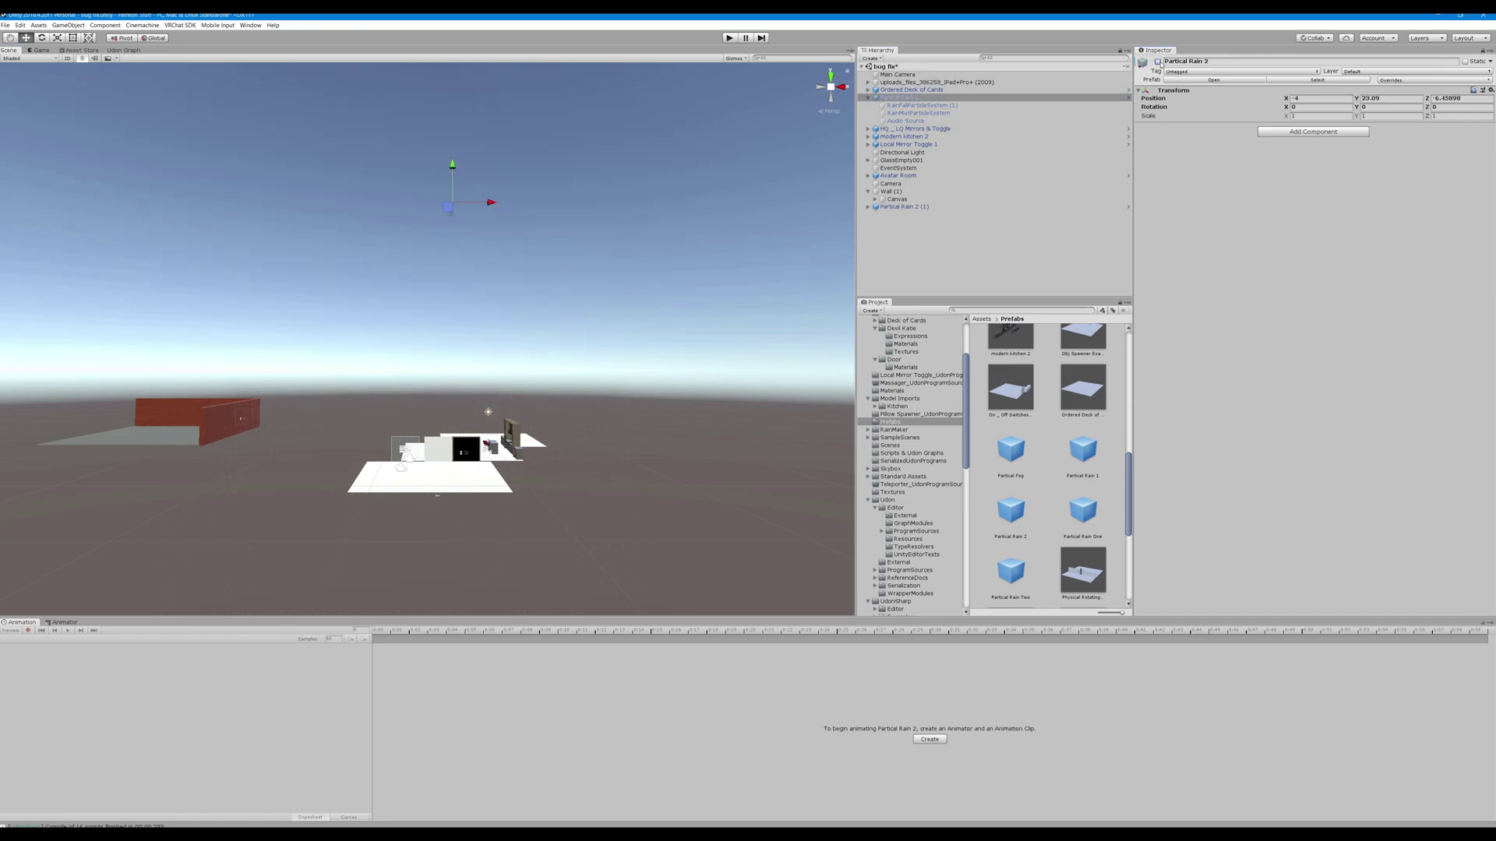
Collapse the new rain copy's Transform, expand its child objects, and switch the copy off and on again
{"action": "left_click", "coordinate": [919, 207]}
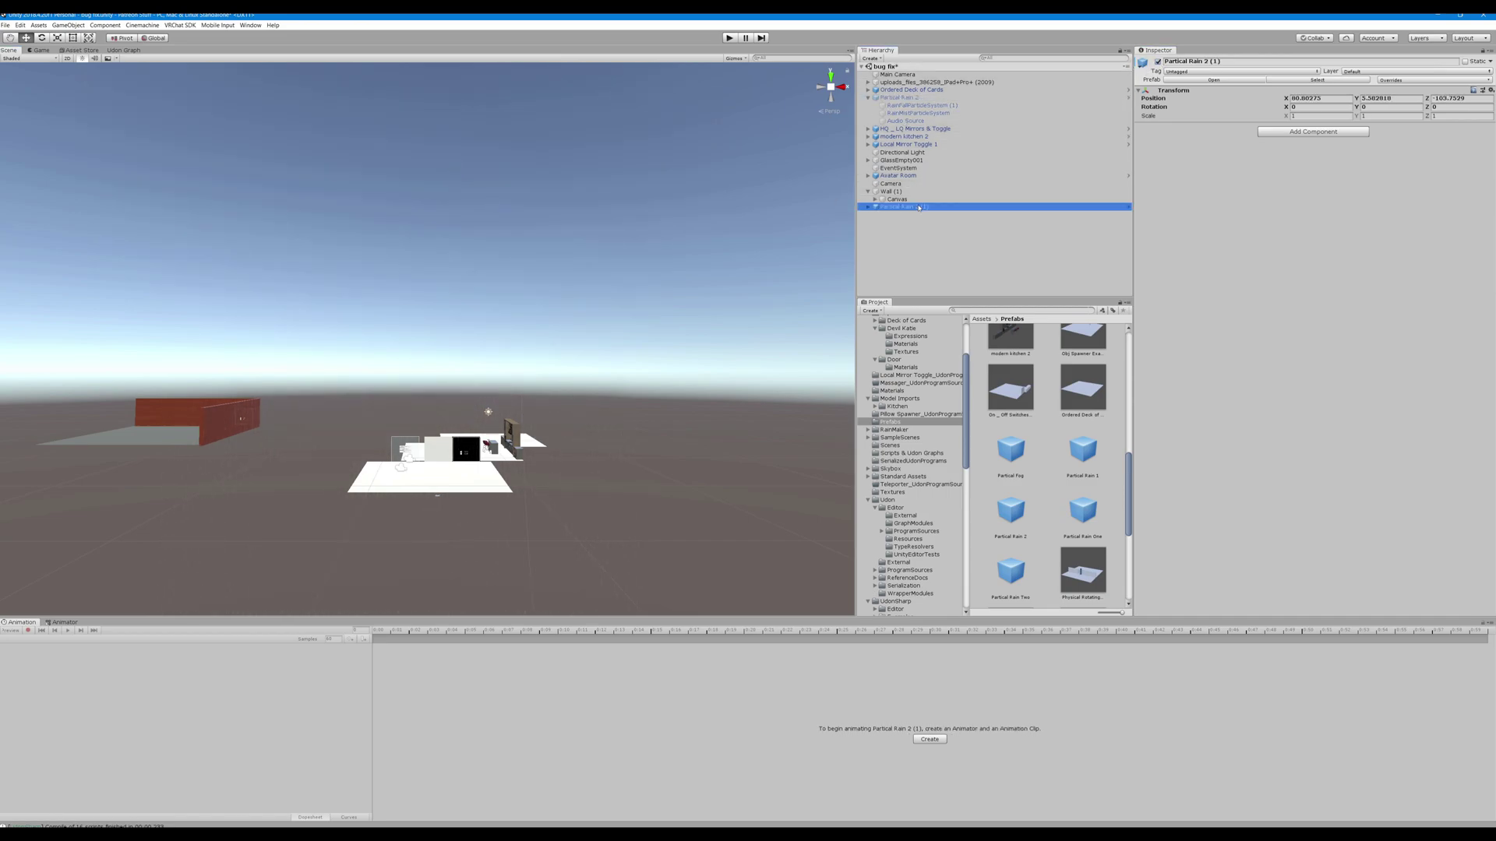
{"action": "right_click_drag", "start_coordinate": [676, 234], "coordinate": [661, 256]}
{"action": "key", "text": "w"}
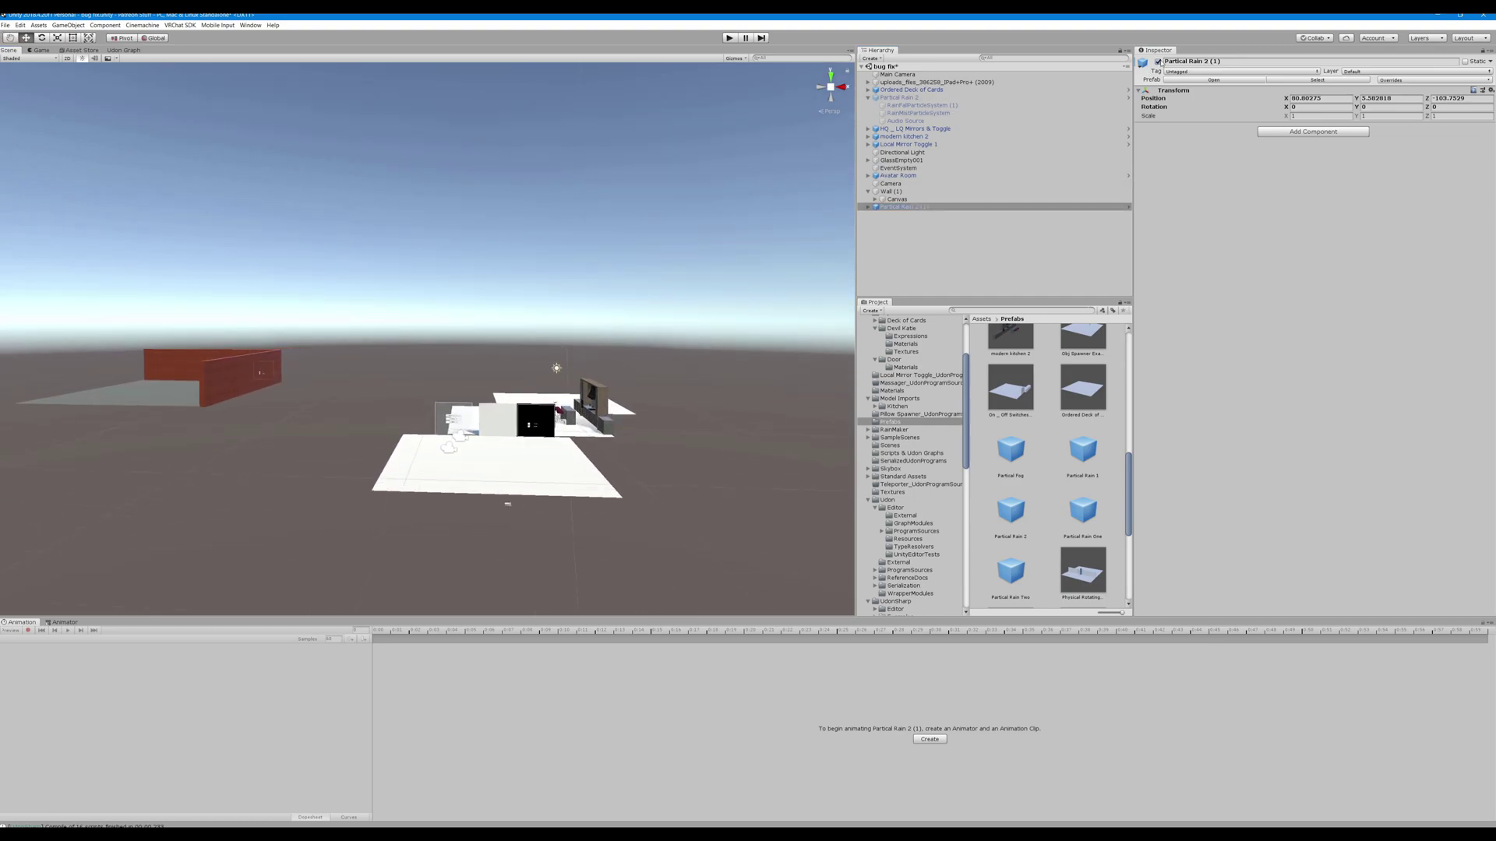
{"action": "left_click", "coordinate": [1138, 92]}
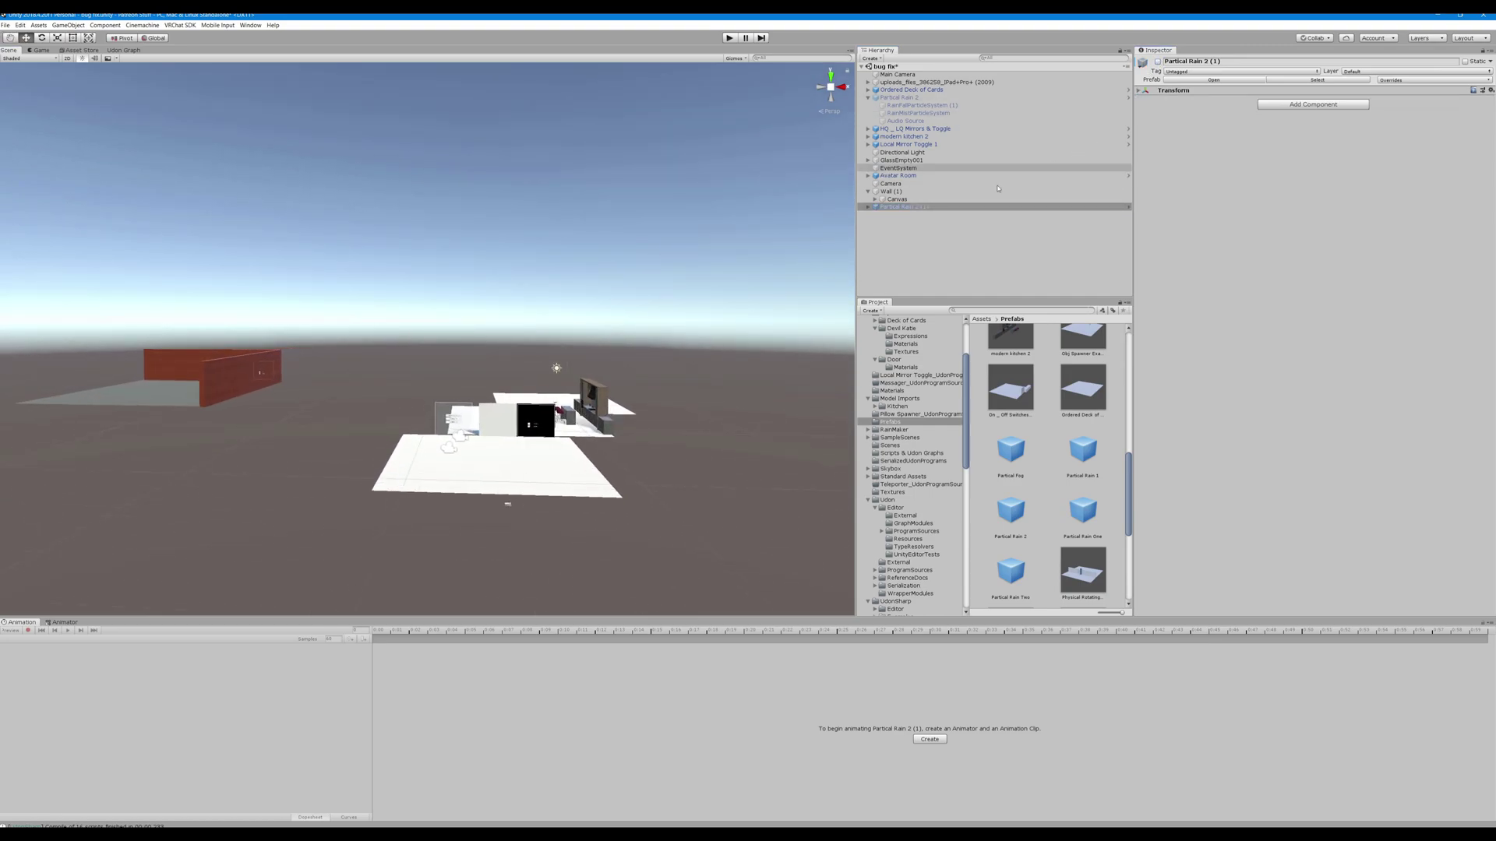
{"action": "left_click", "coordinate": [867, 207]}
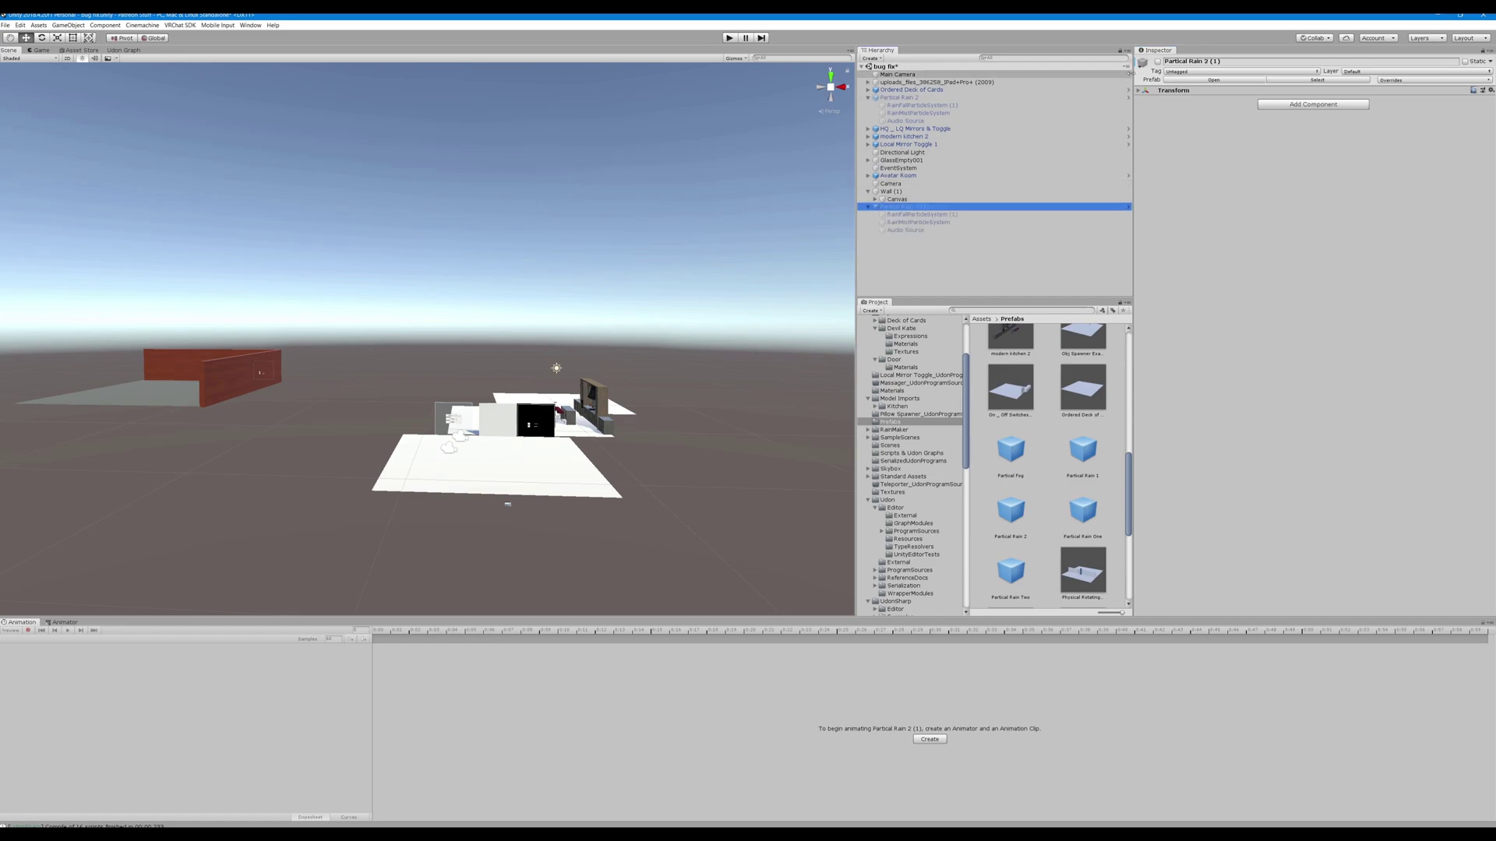
{"action": "left_click", "coordinate": [1158, 63]}
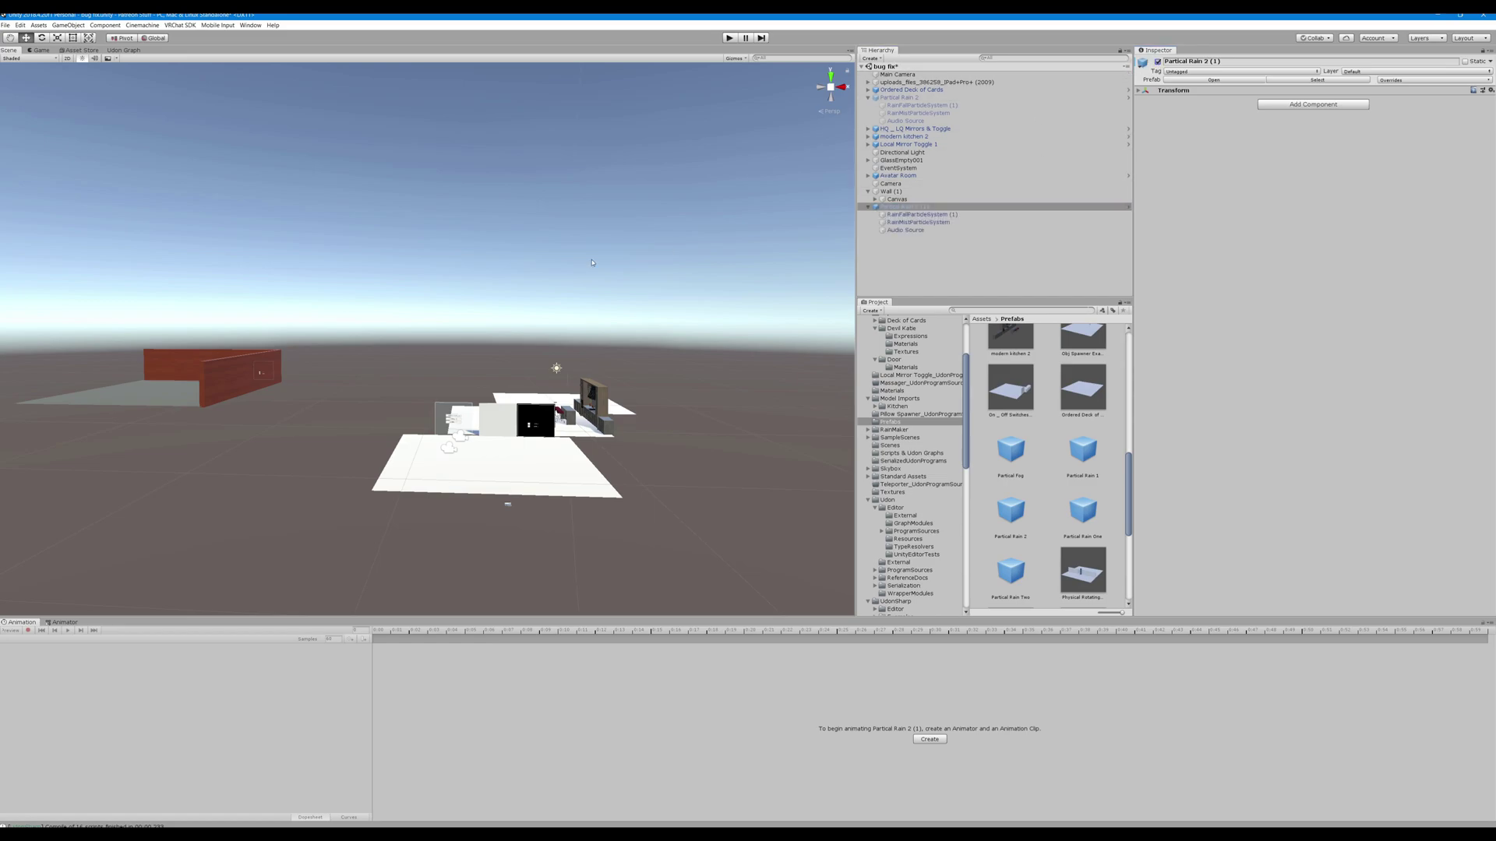
Frame the new Partical Rain 2 copy in the scene and examine its rain
{"action": "right_click_drag", "start_coordinate": [598, 266], "coordinate": [653, 274]}
{"action": "key", "text": "f"}
{"action": "key", "text": "w"}
{"action": "scroll", "coordinate": [653, 274], "scroll_direction": "up", "scroll_amount": 5}
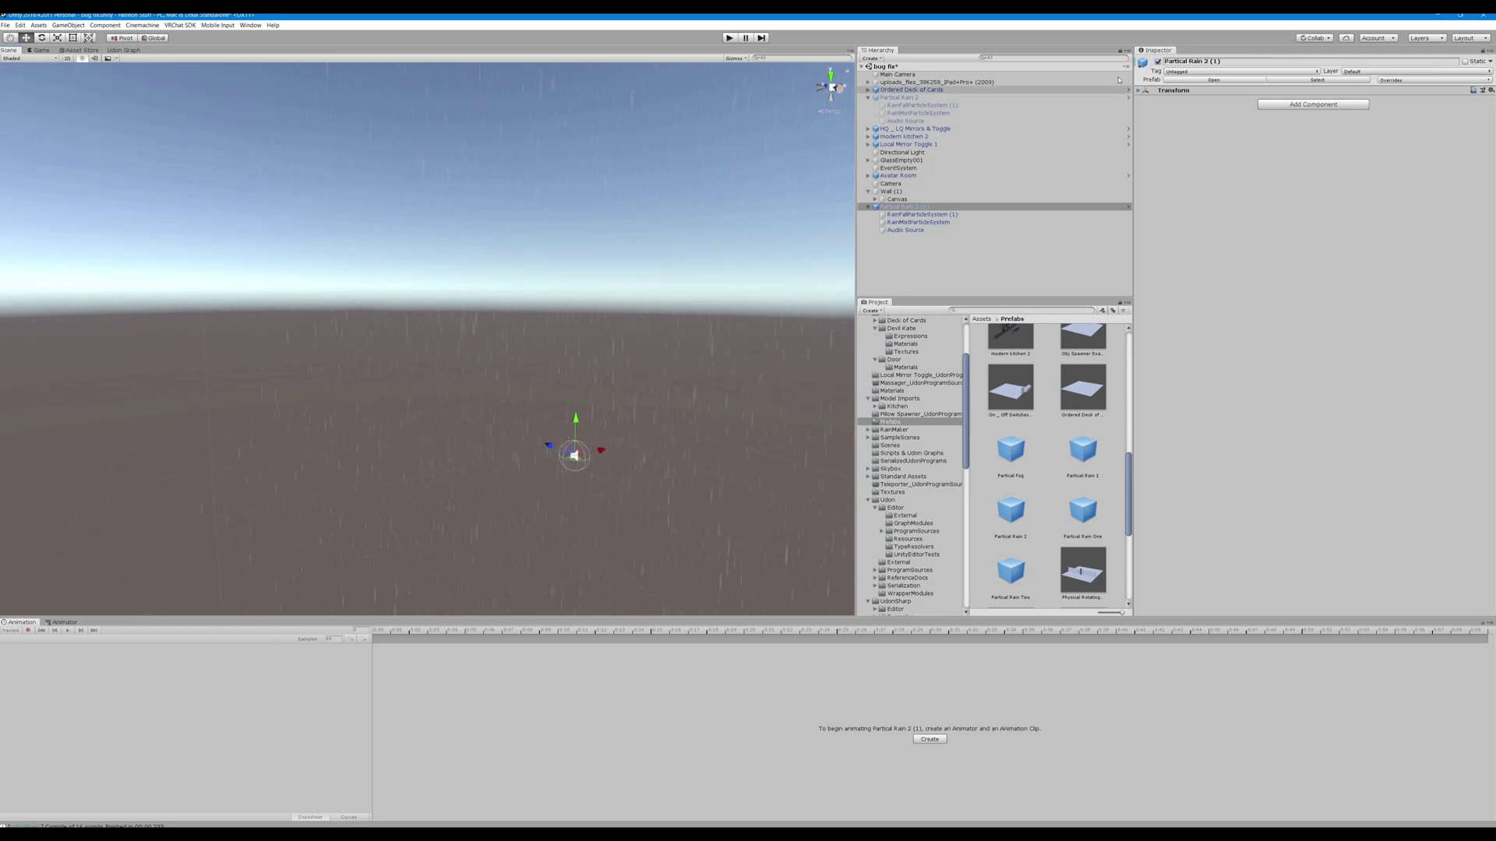
Deactivate the new Partical Rain 2 copy and delete it from the scene
{"action": "left_click", "coordinate": [1157, 62]}
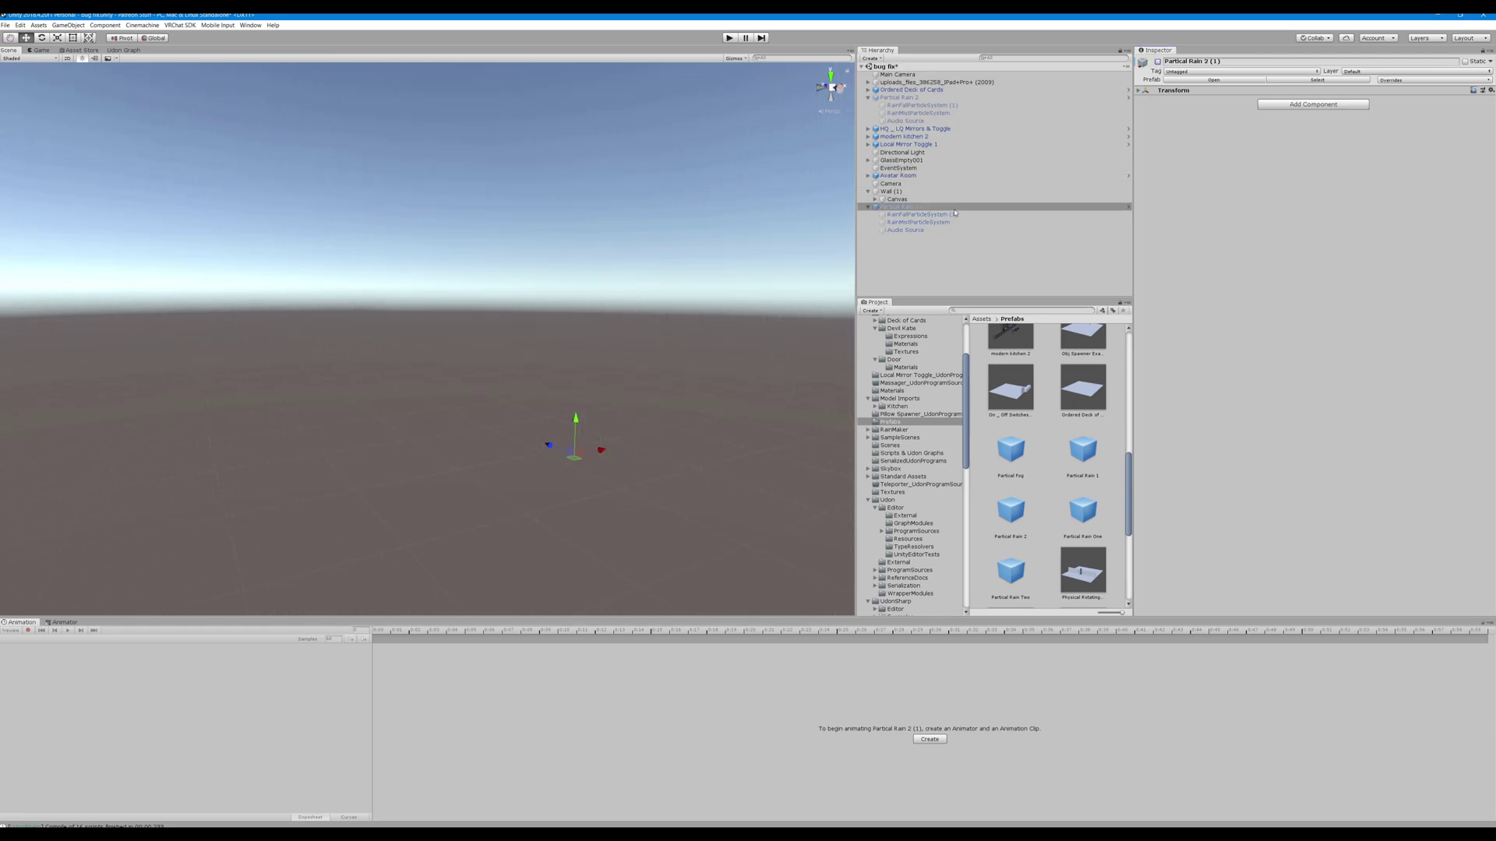
{"action": "left_click", "coordinate": [919, 209]}
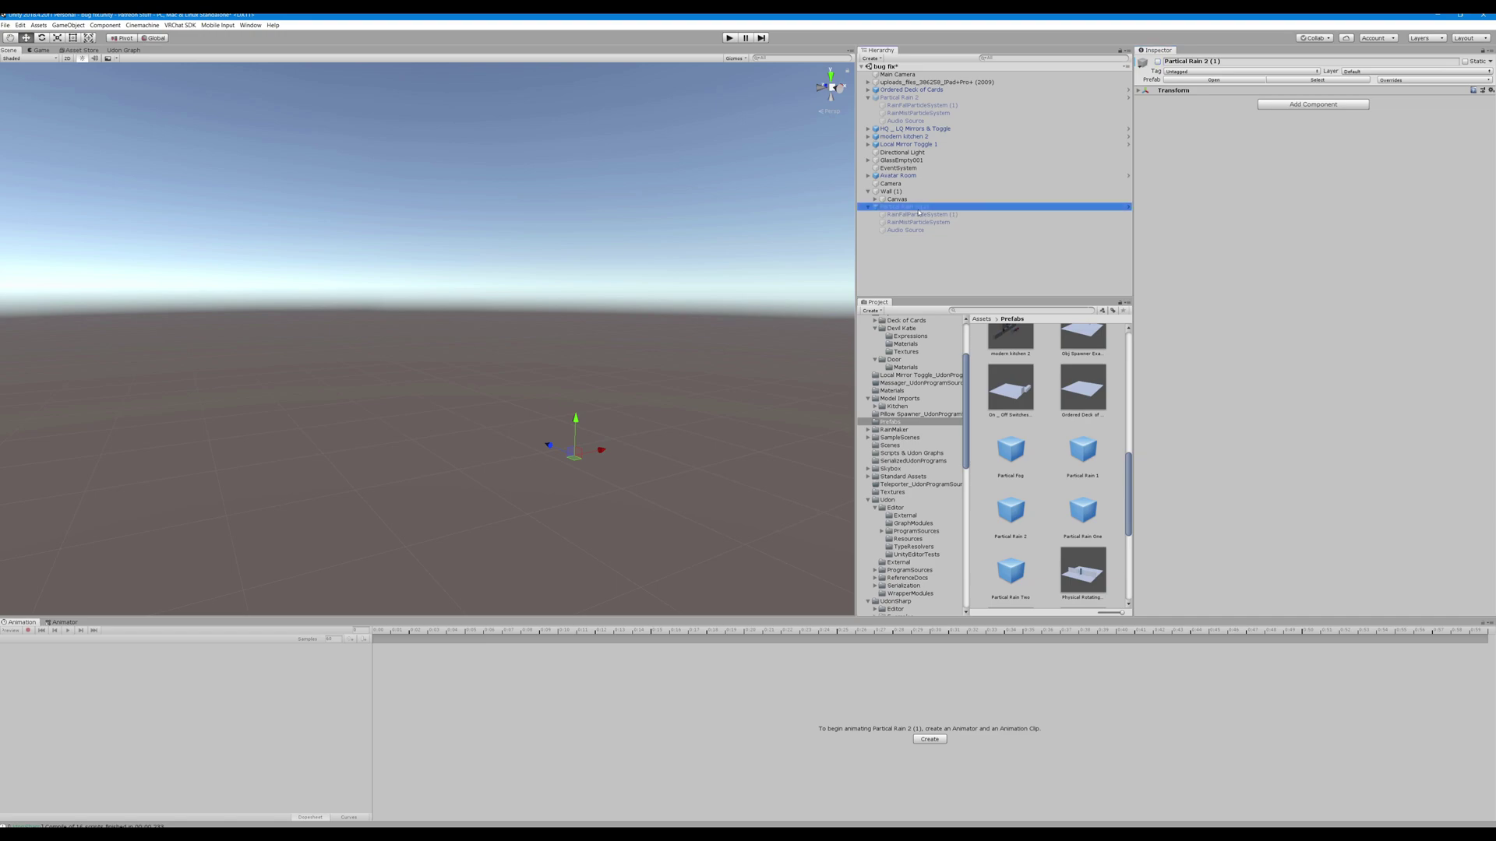
{"action": "key", "text": "Delete"}
Return to the white floors and view the mirror walls with their toggle buttons
{"action": "right_click_drag", "start_coordinate": [536, 231], "coordinate": [590, 227]}
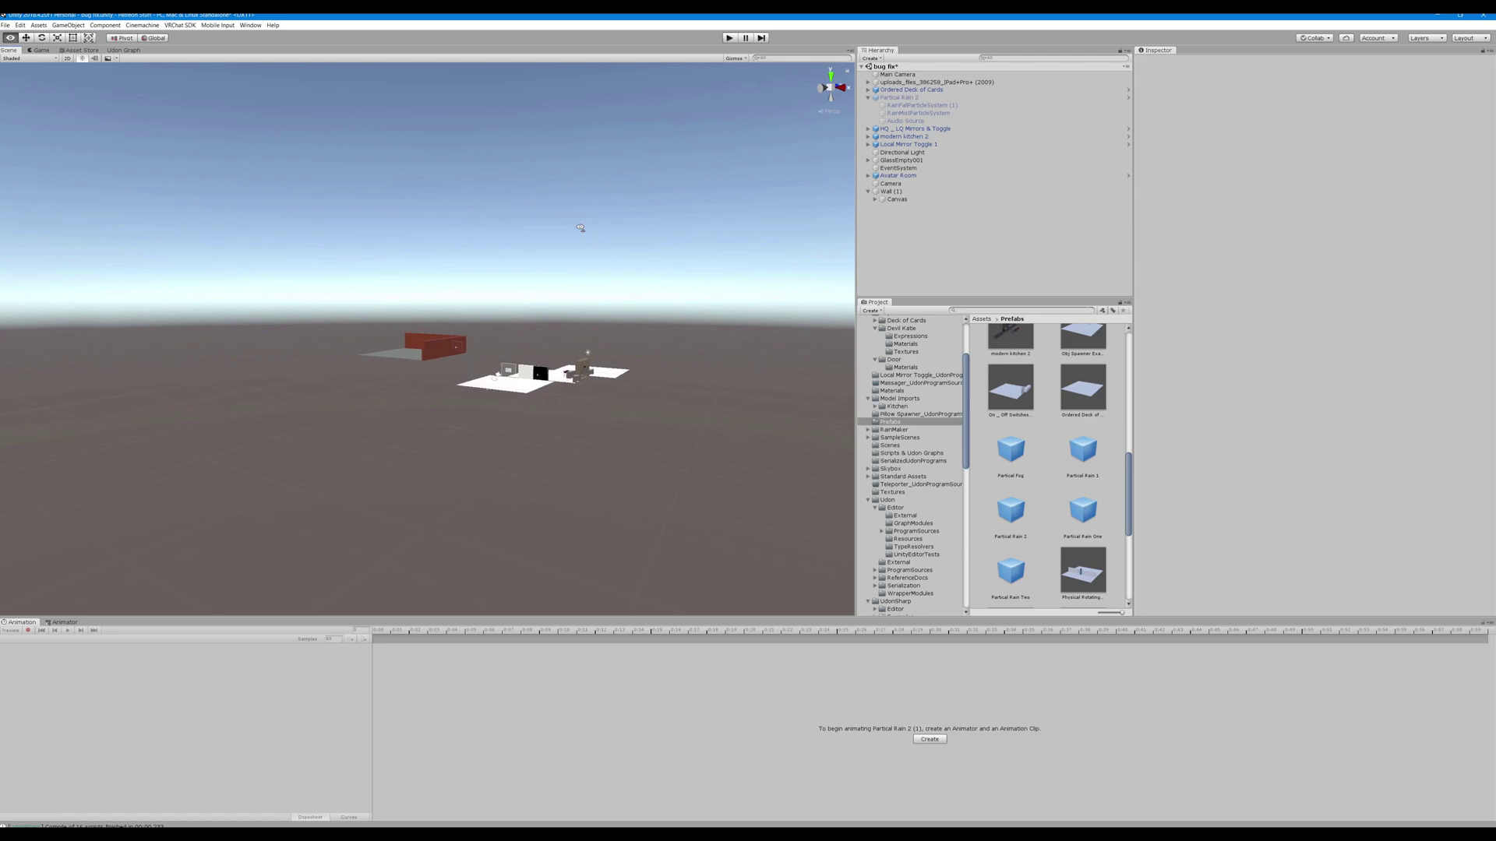
{"action": "key", "text": "w"}
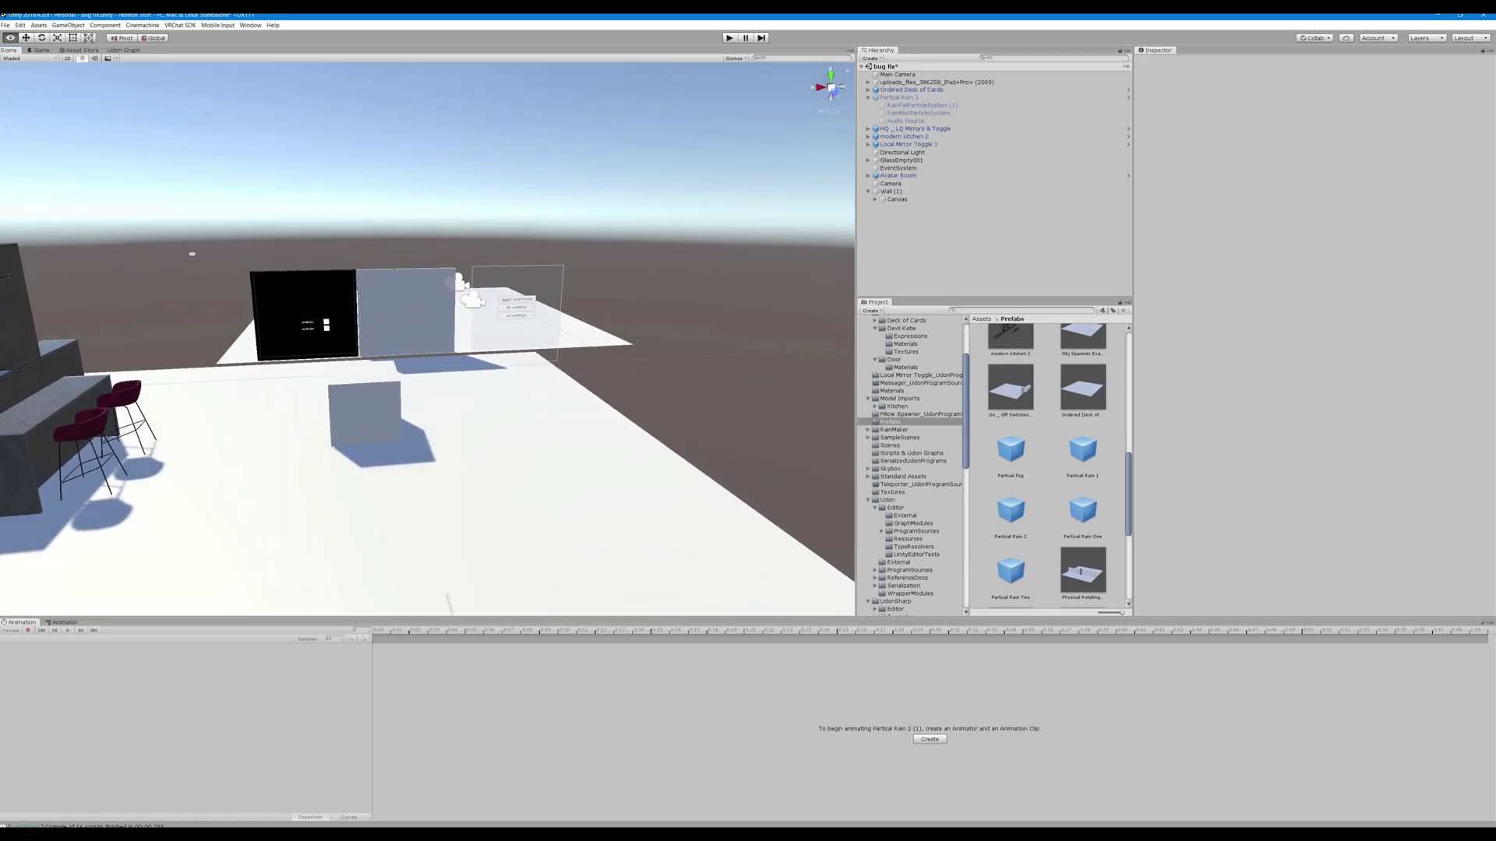
{"action": "key", "text": "d"}
{"action": "key", "text": "w"}
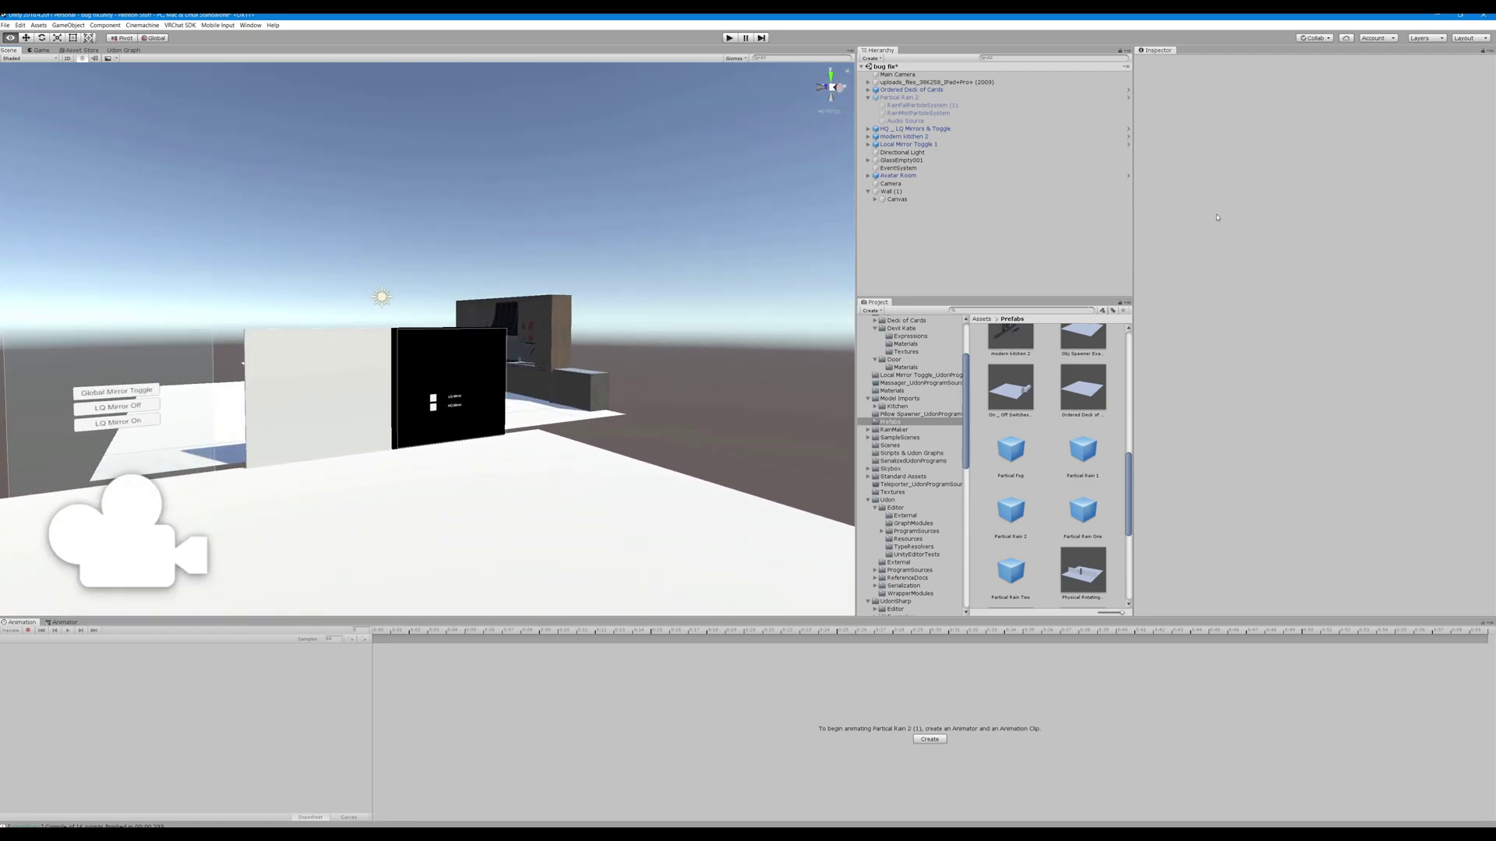